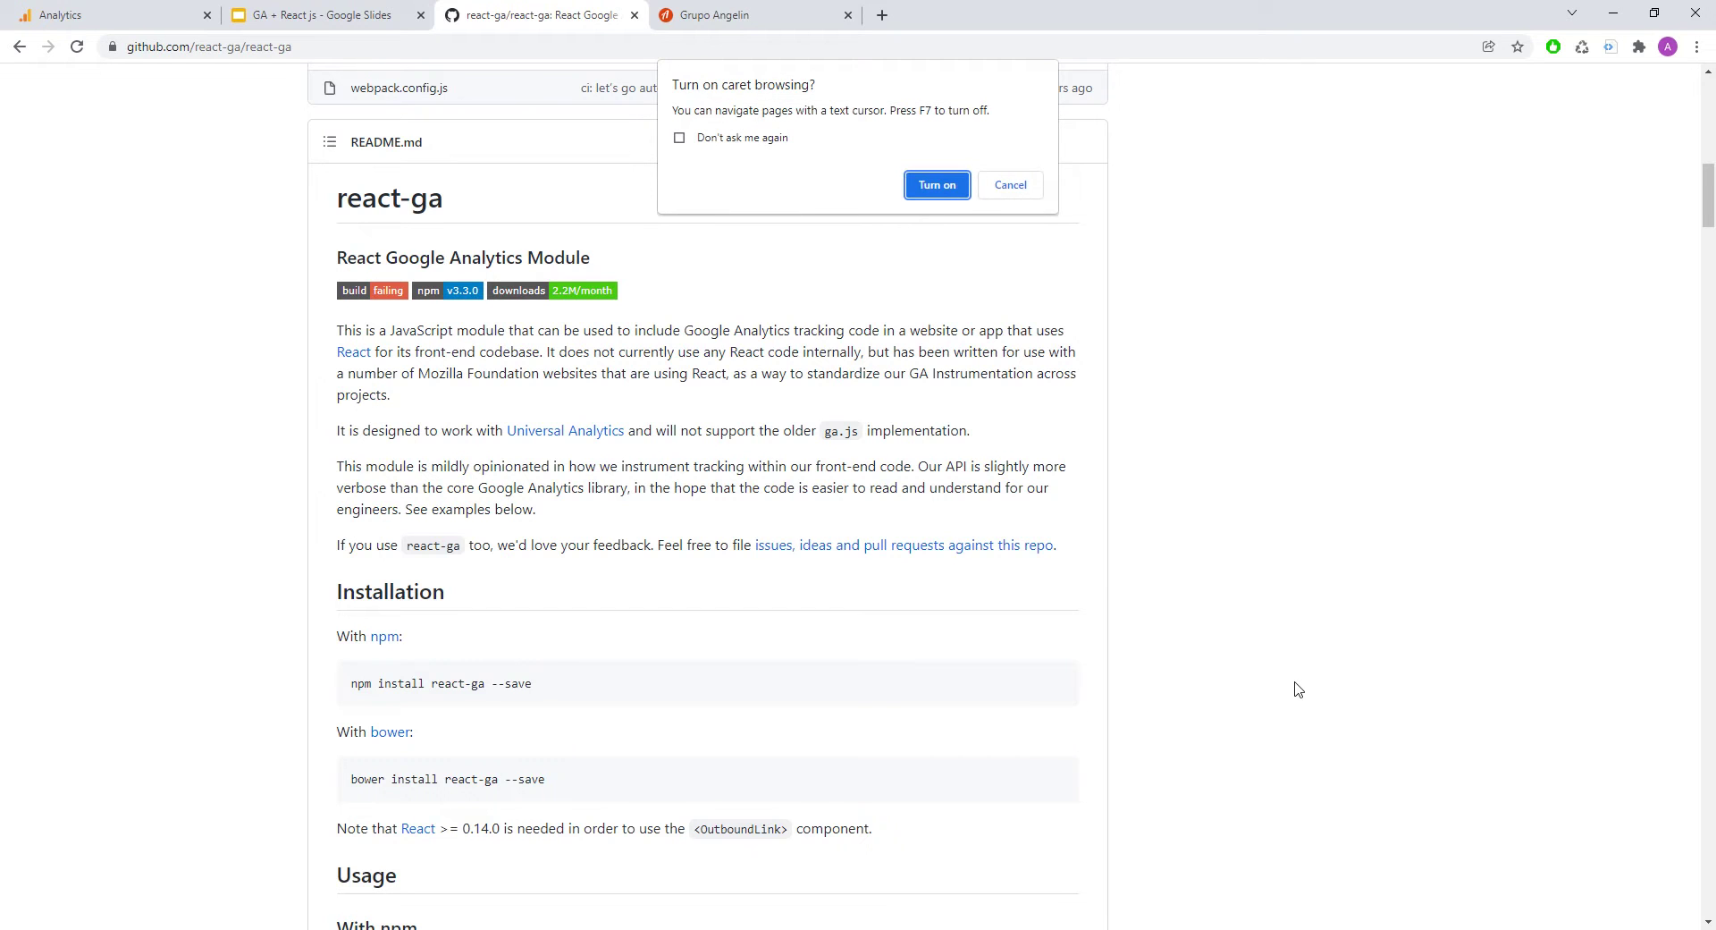
- Turn on caret browsing and examine the installation and usage sections of the react-ga README
left_click(938, 182)
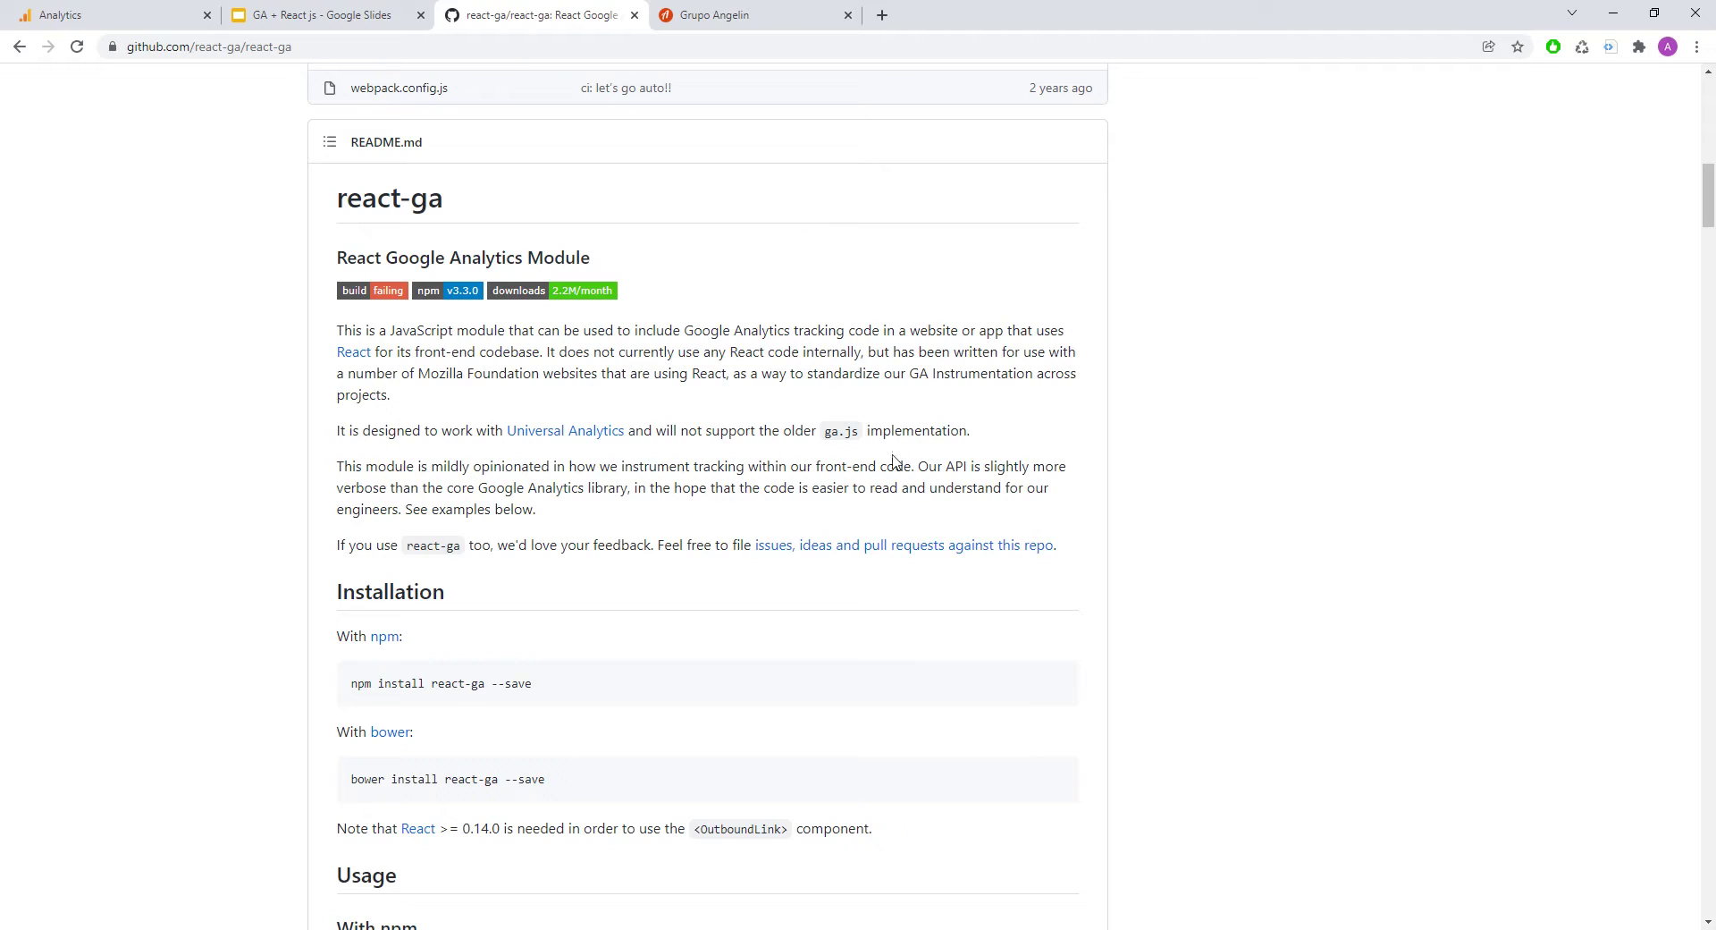
scroll(1199, 484, "down", 2)
scroll(1199, 484, "down", 2)
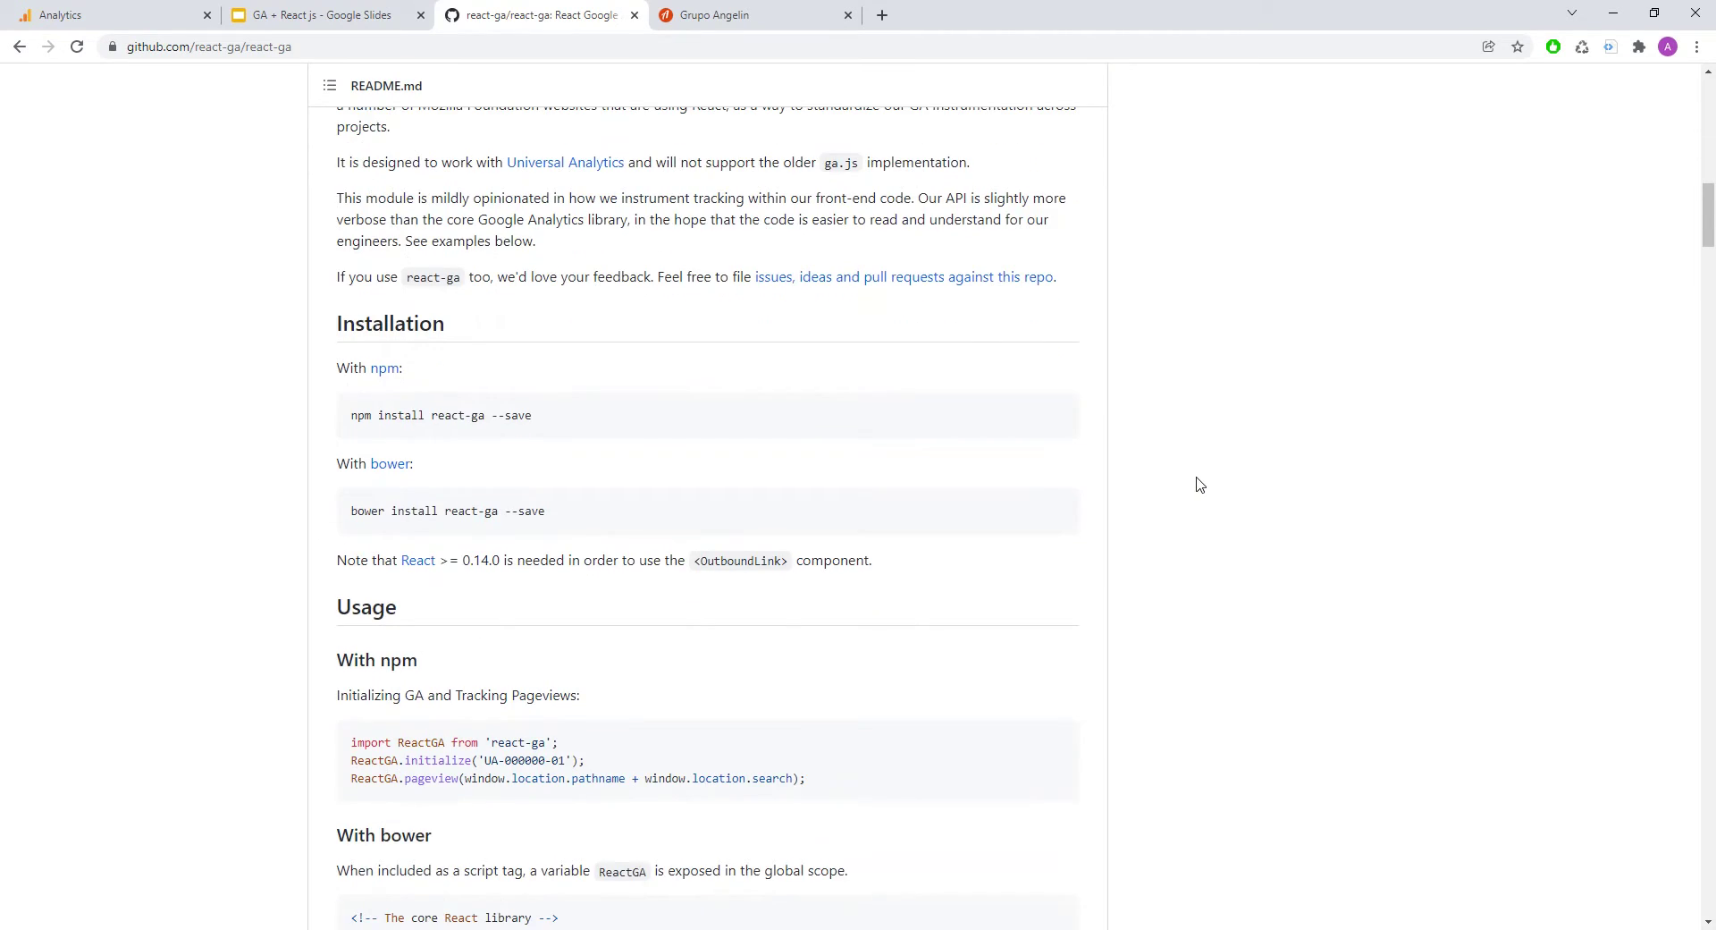
scroll(1199, 485, "down", 4)
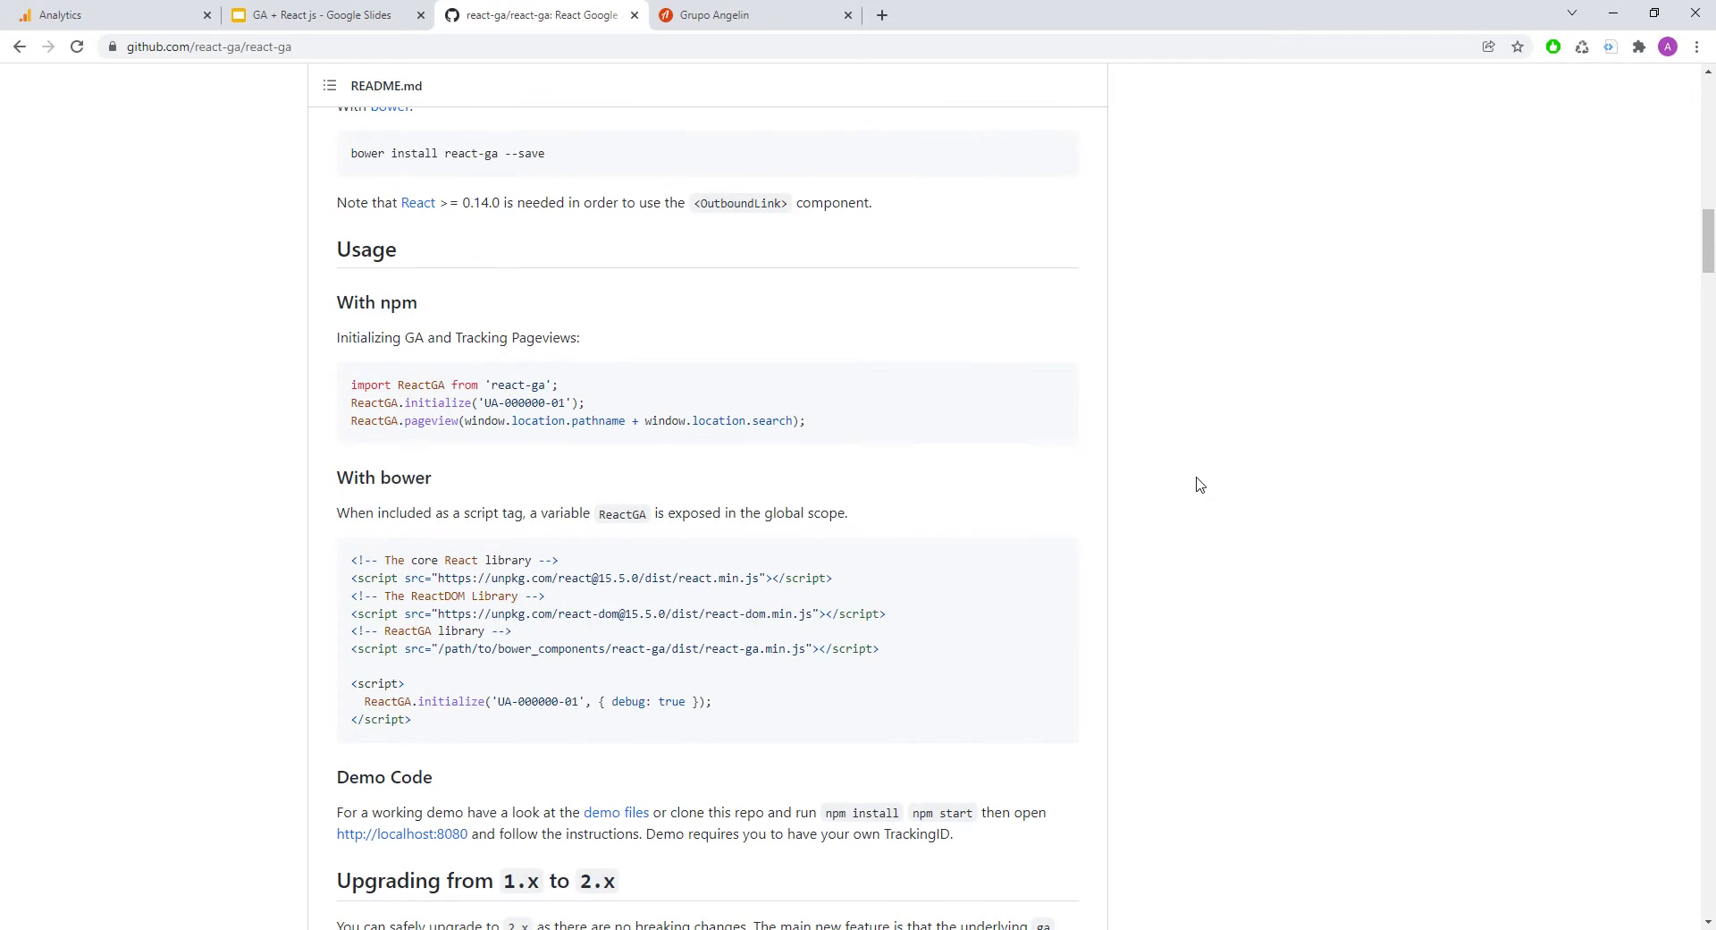
scroll(1187, 535, "up", 10)
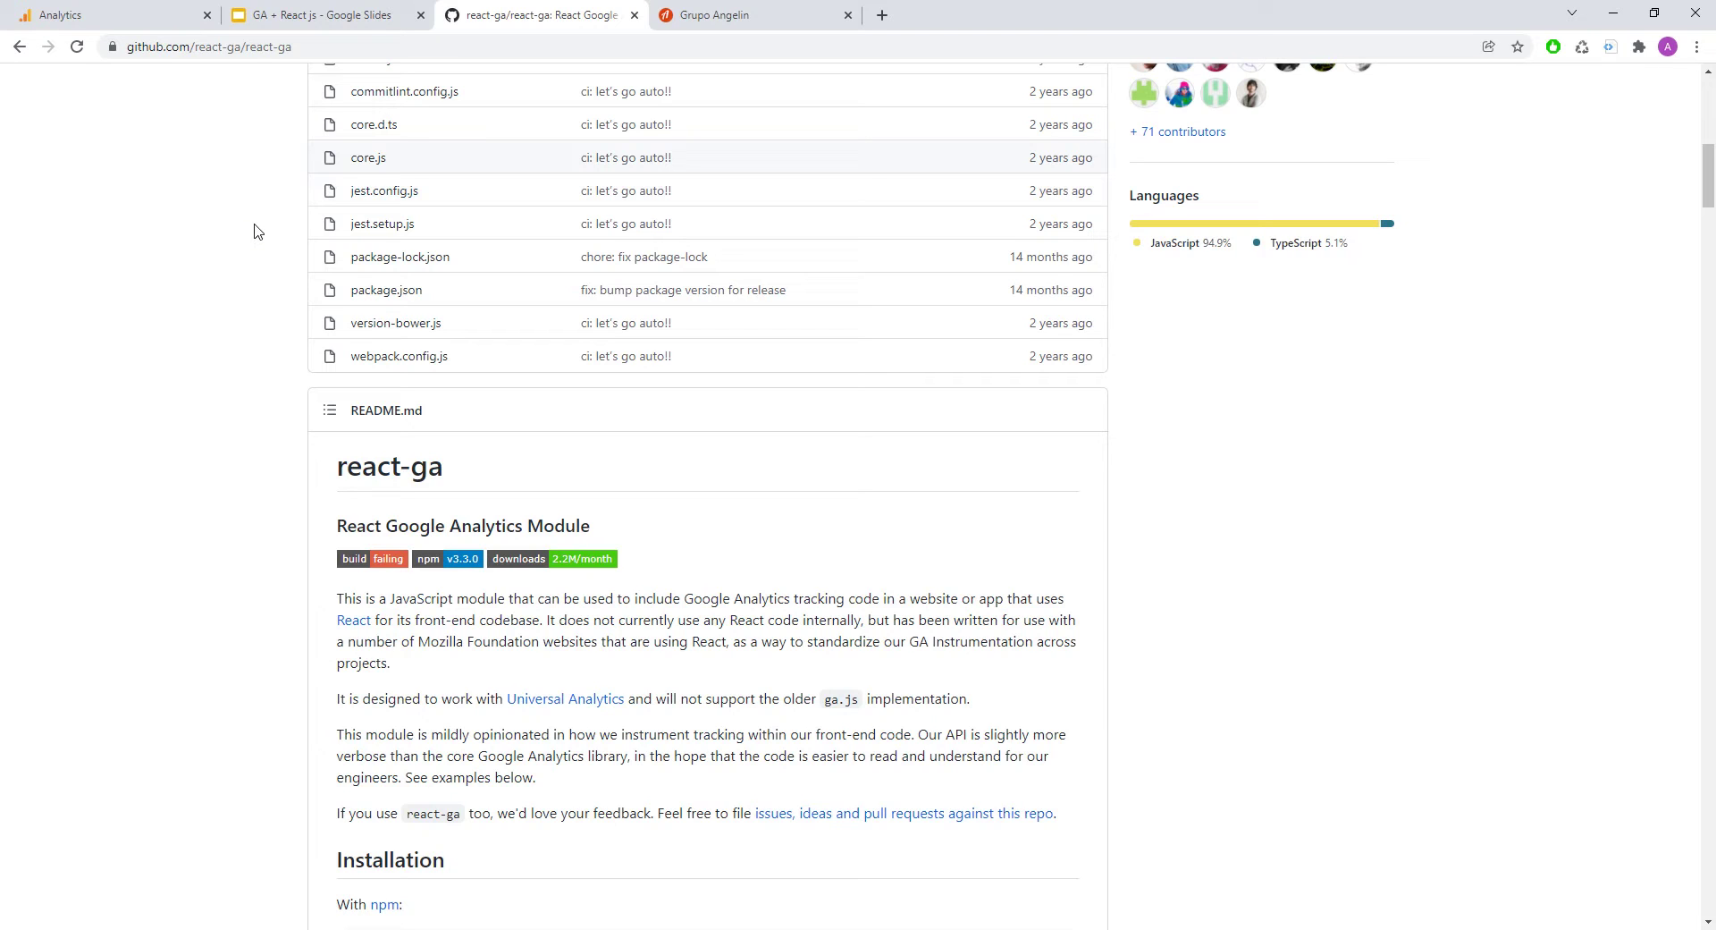
- View the locally hosted Grupo Angelin site and advance through its inventory gallery images
left_click(706, 18)
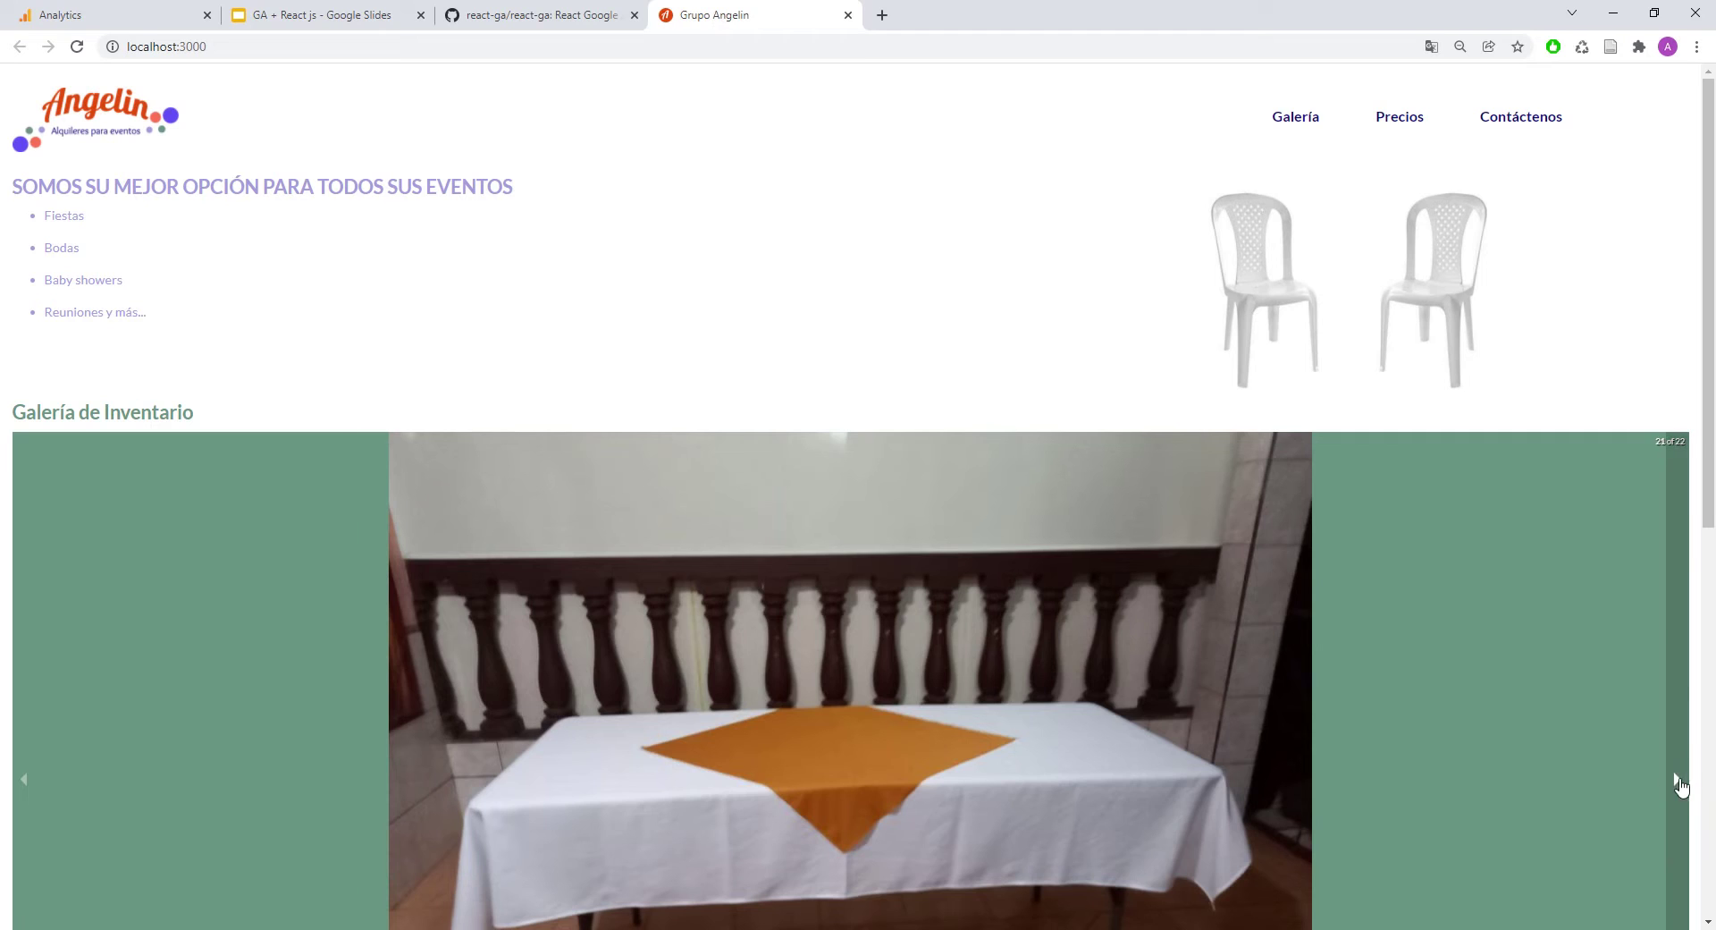
left_click(1676, 778)
left_click(1677, 778)
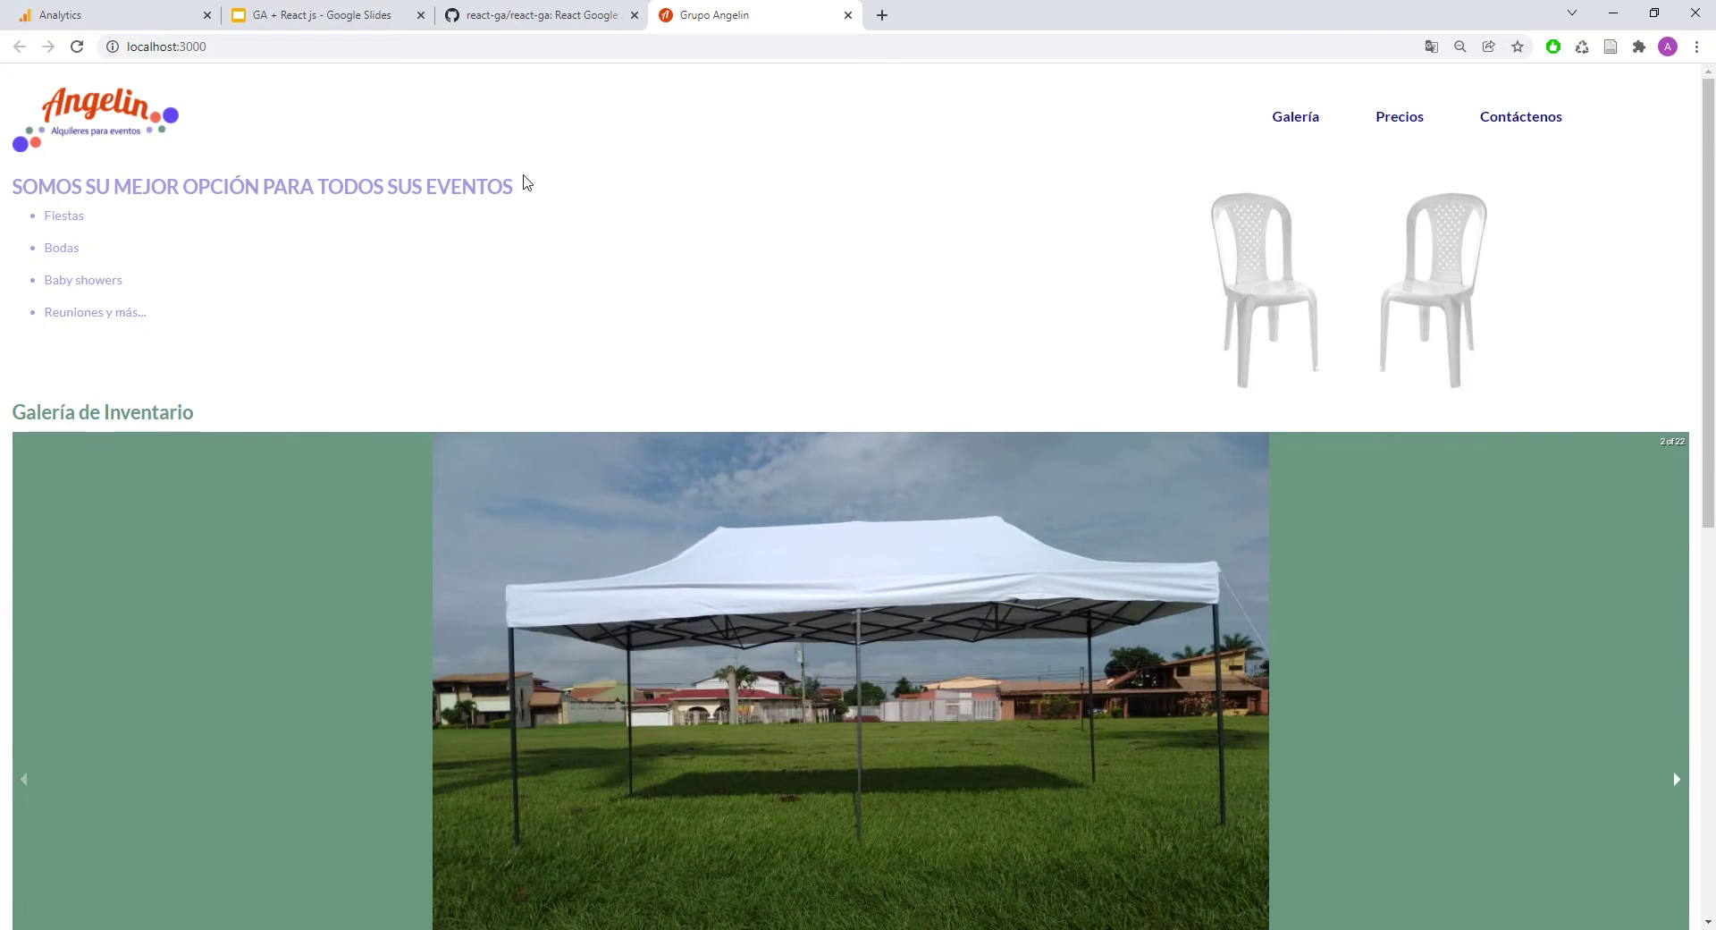
- Start a new Google Analytics account named Testing, enable Google products & services data sharing, and continue to the property setup
left_click(178, 15)
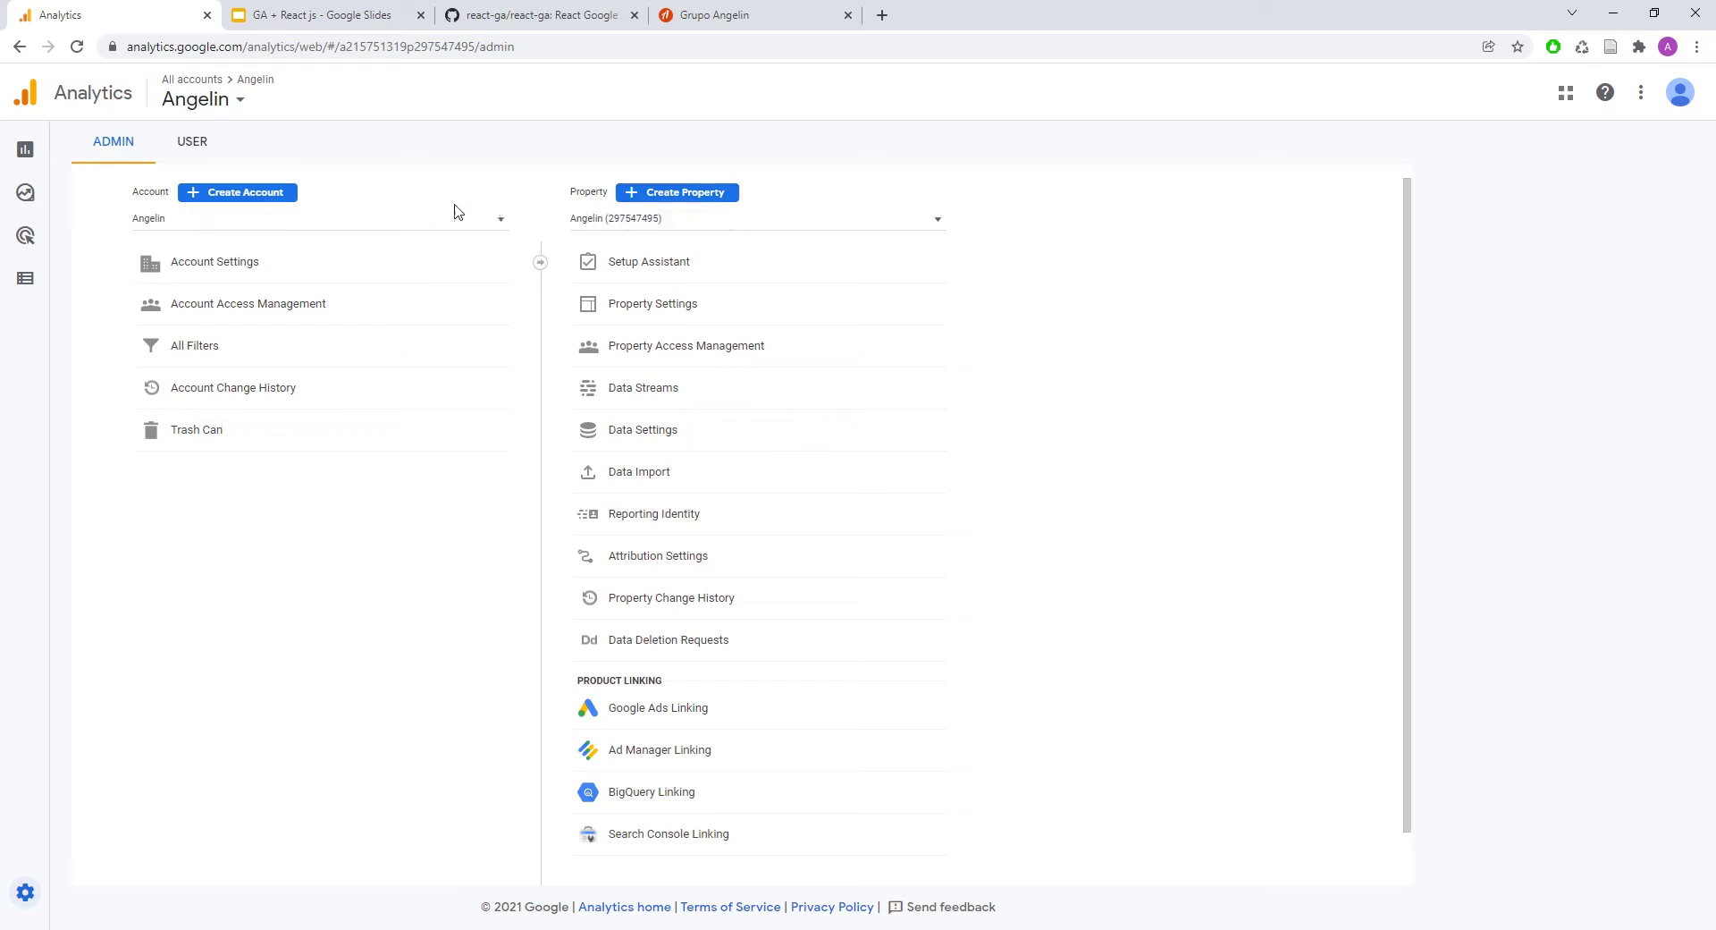
left_click(264, 193)
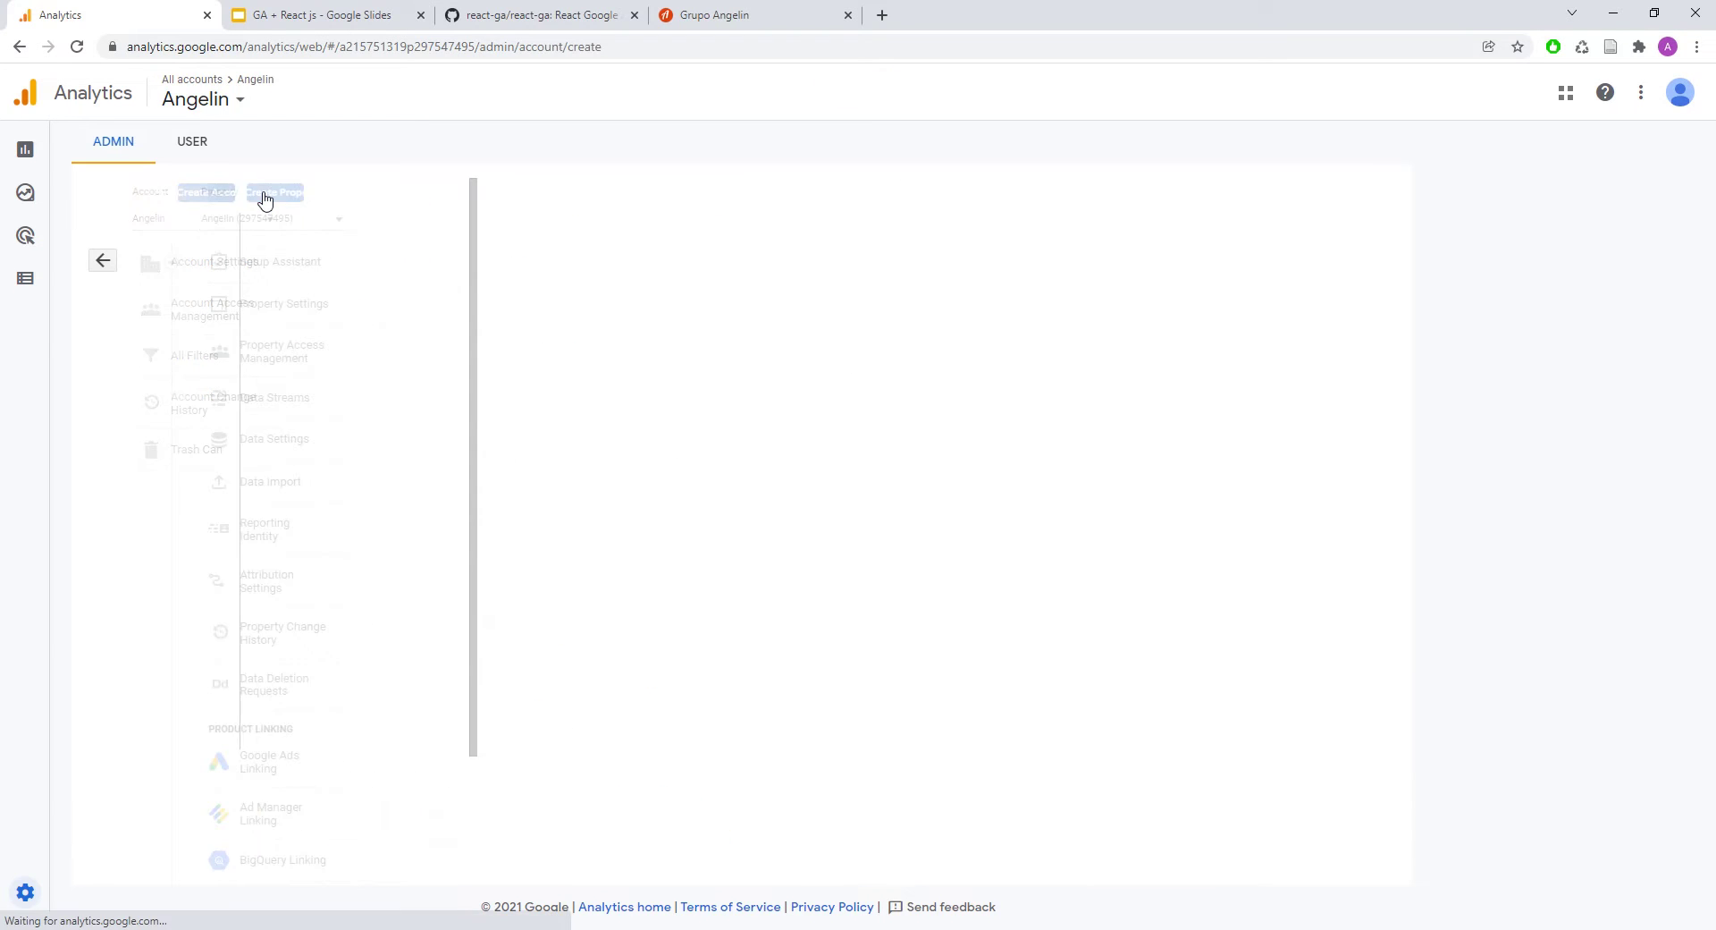
left_click(334, 373)
type("Testing")
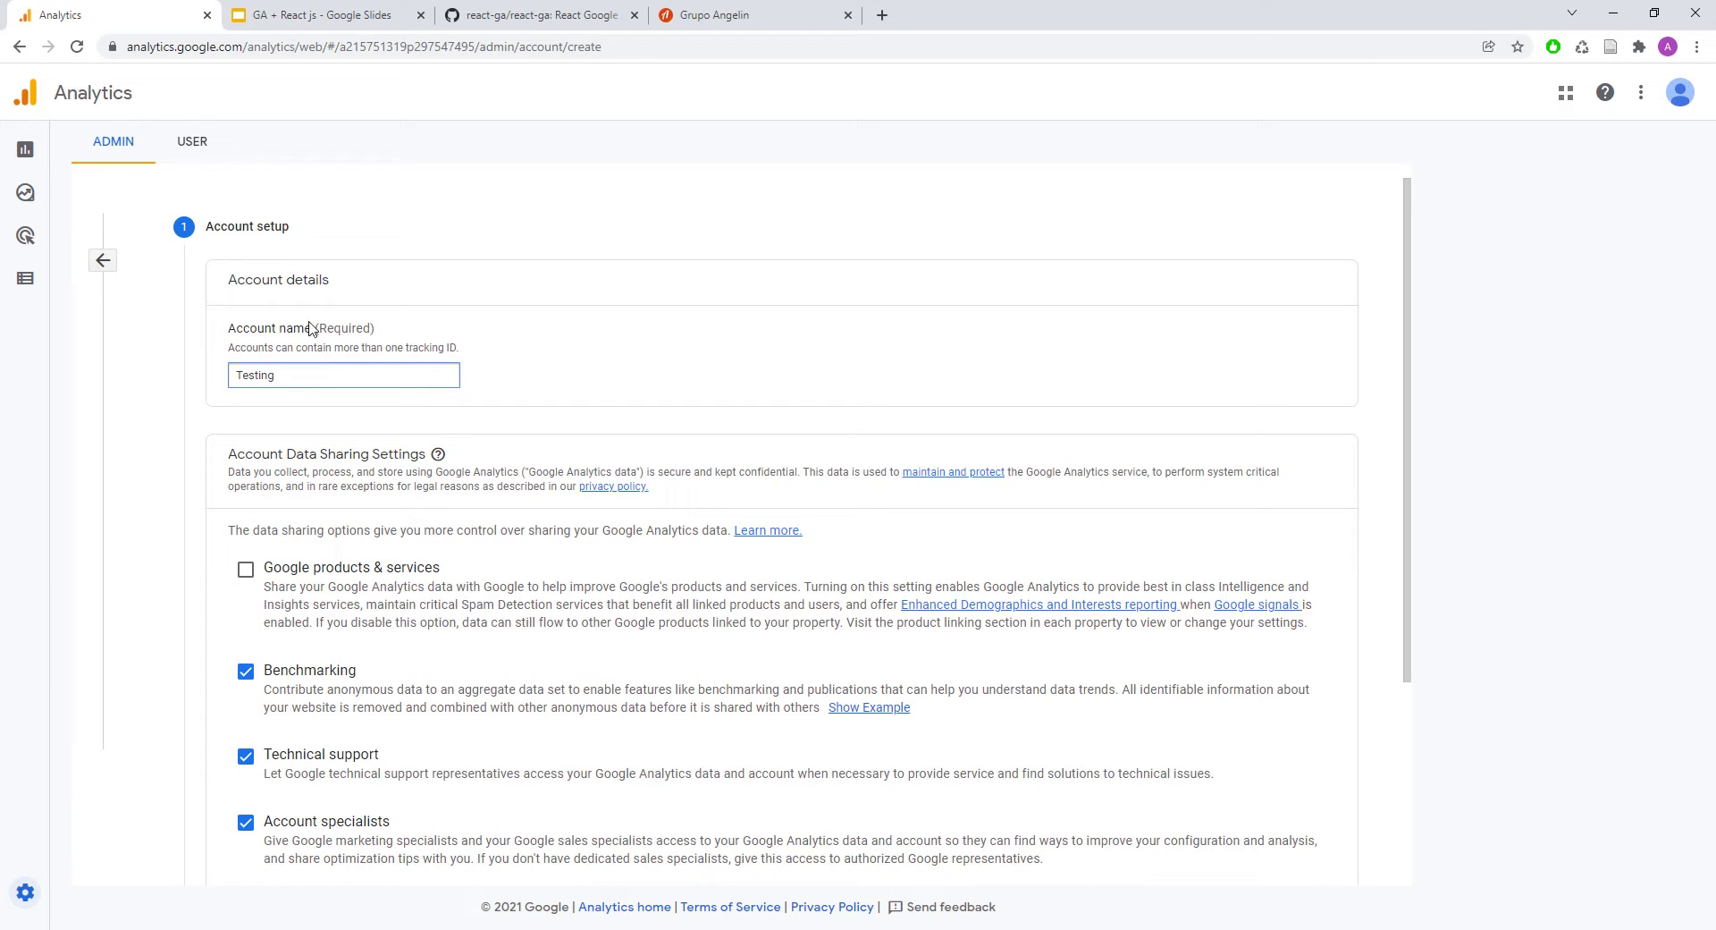
scroll(304, 554, "down", 3)
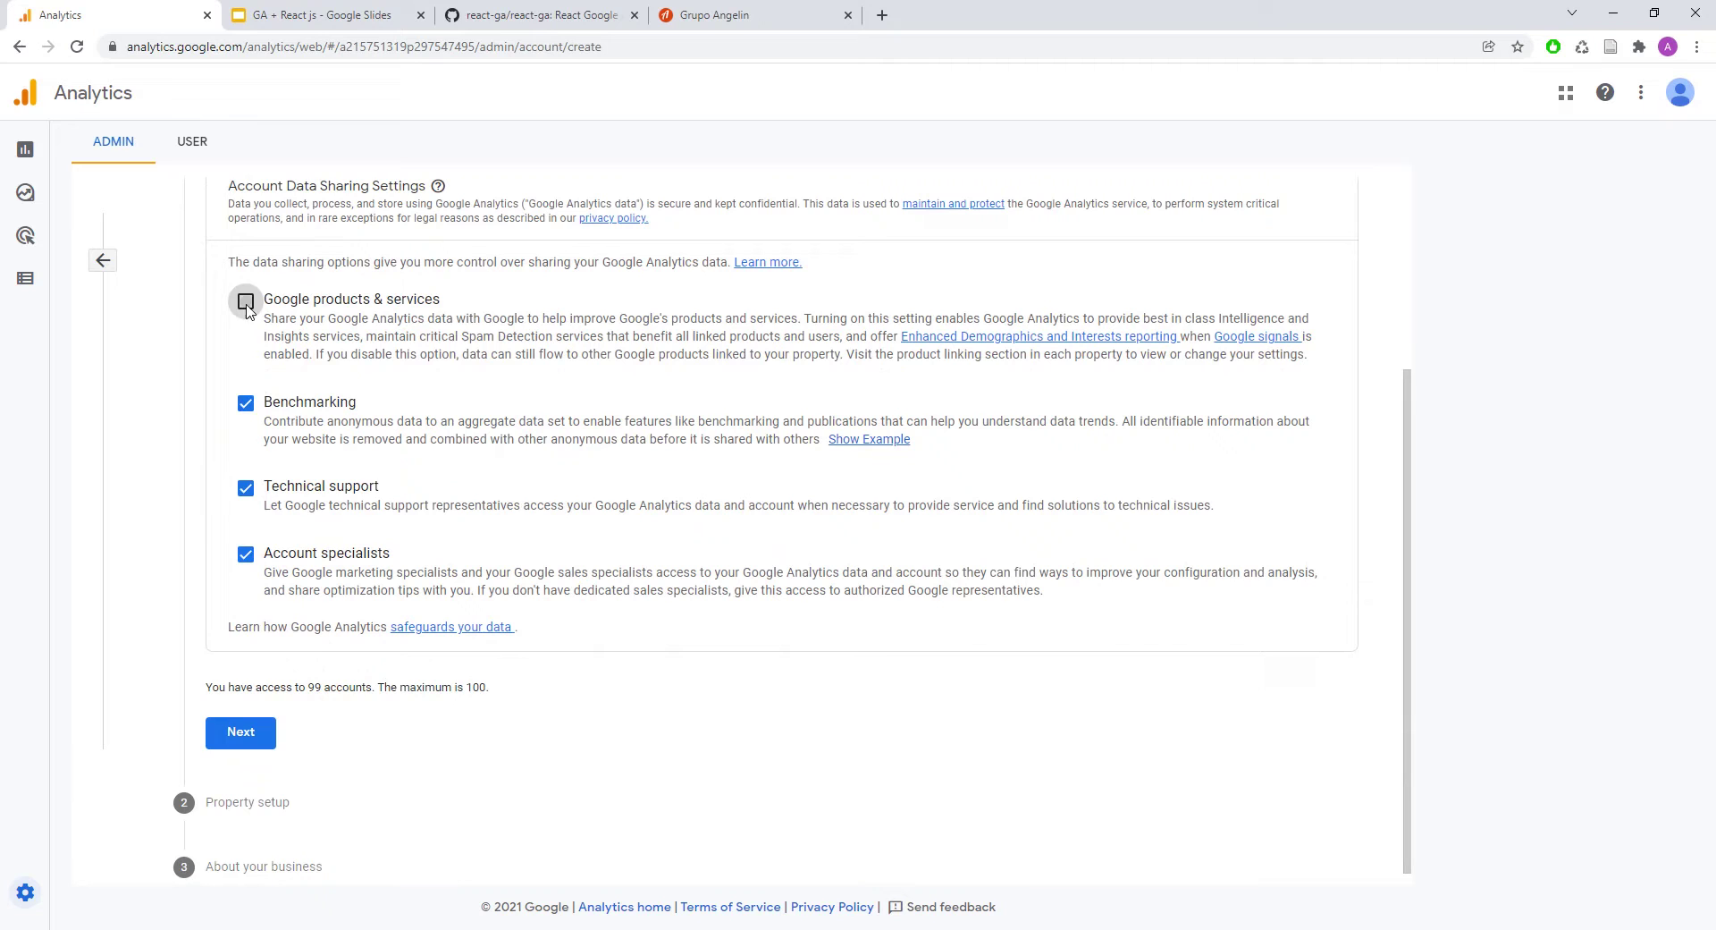
left_click(245, 302)
scroll(254, 501, "down", 1)
left_click(264, 724)
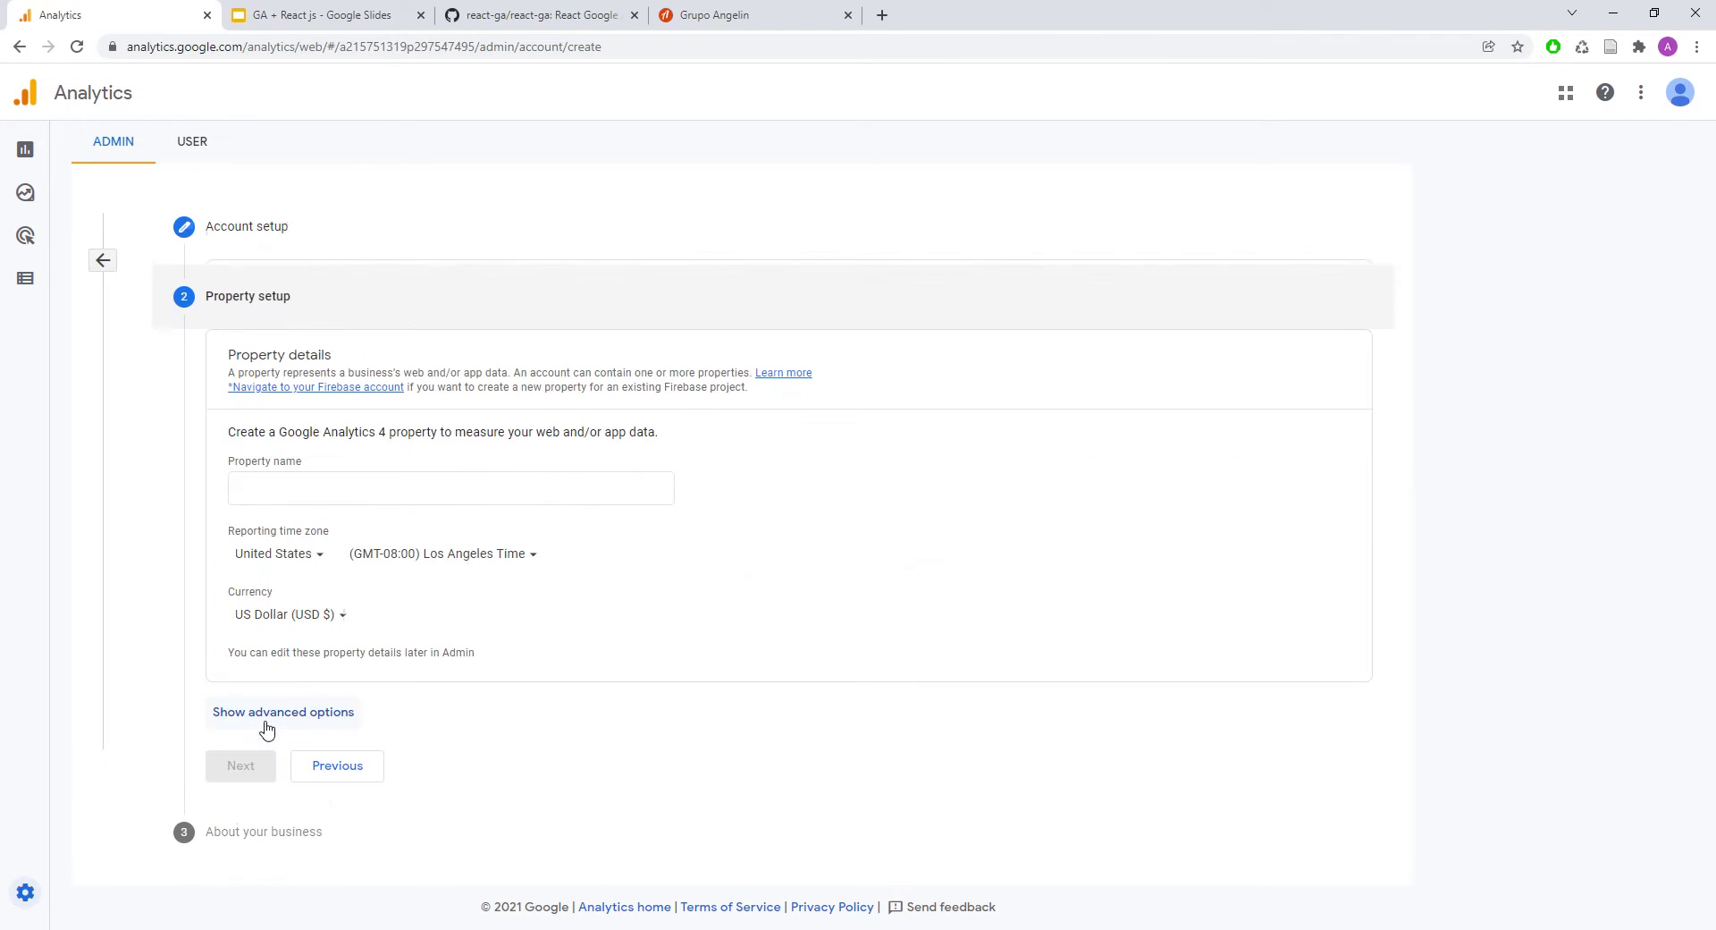
- Name the new property TestingWeb and continue to the business information
left_click(317, 483)
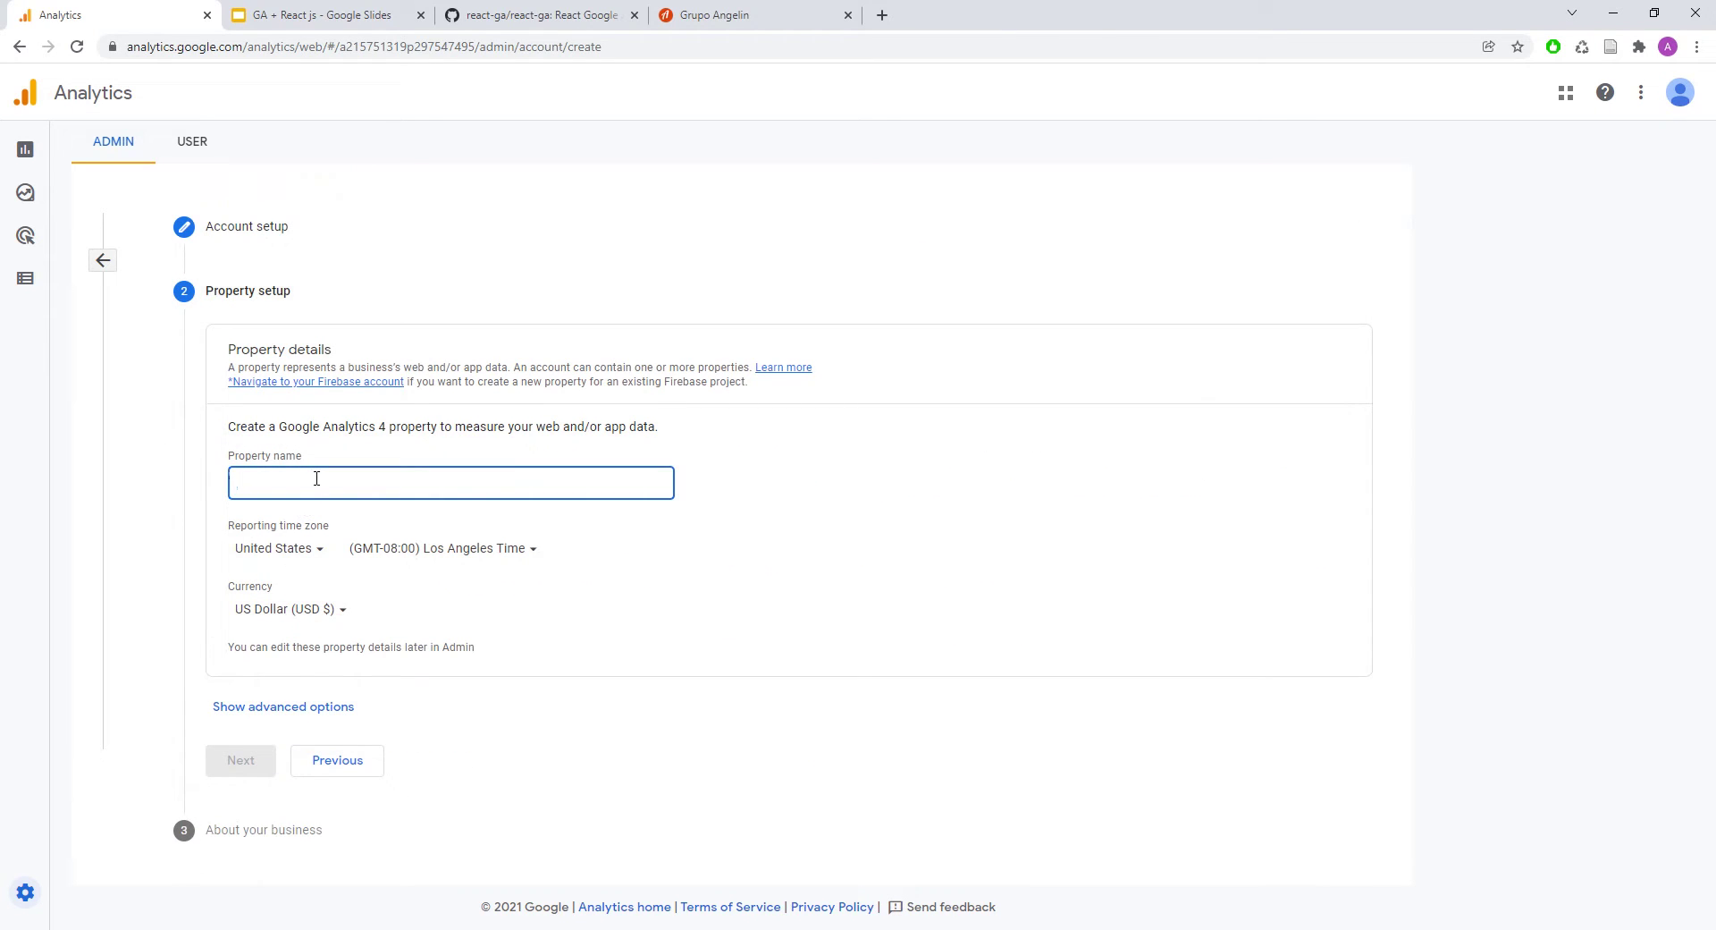
type("TestingWeb")
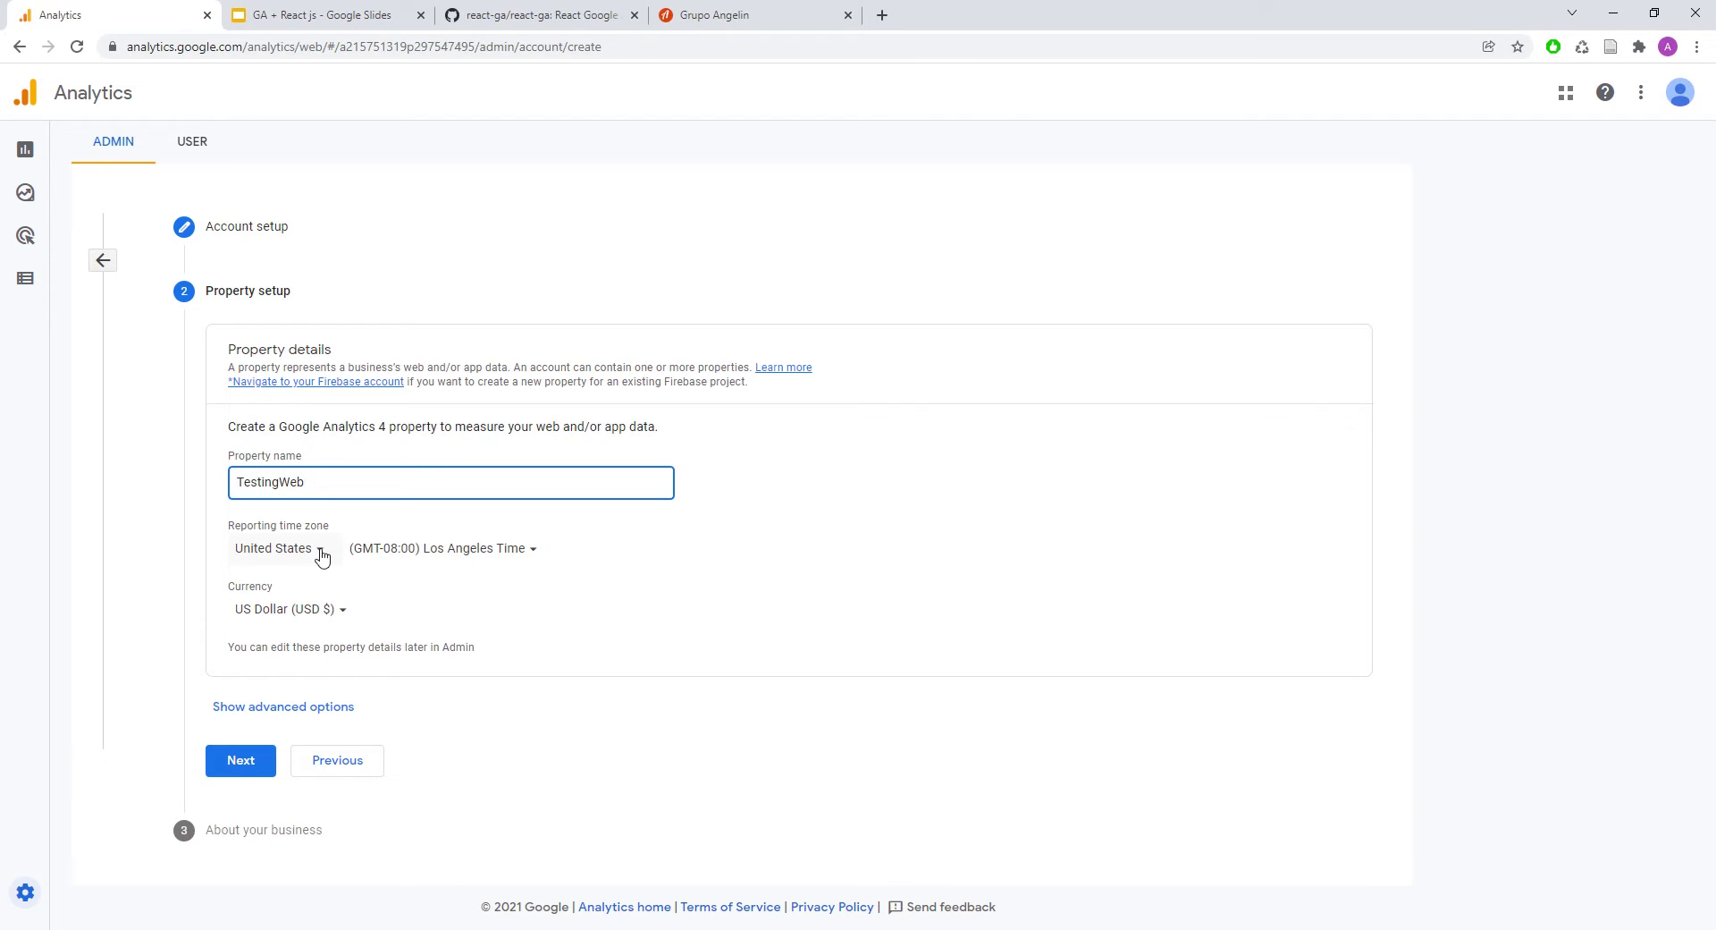
left_click(241, 760)
- Set the business's industry category to Games and its size to Small, 1 to 10 employees
scroll(261, 577, "down", 1)
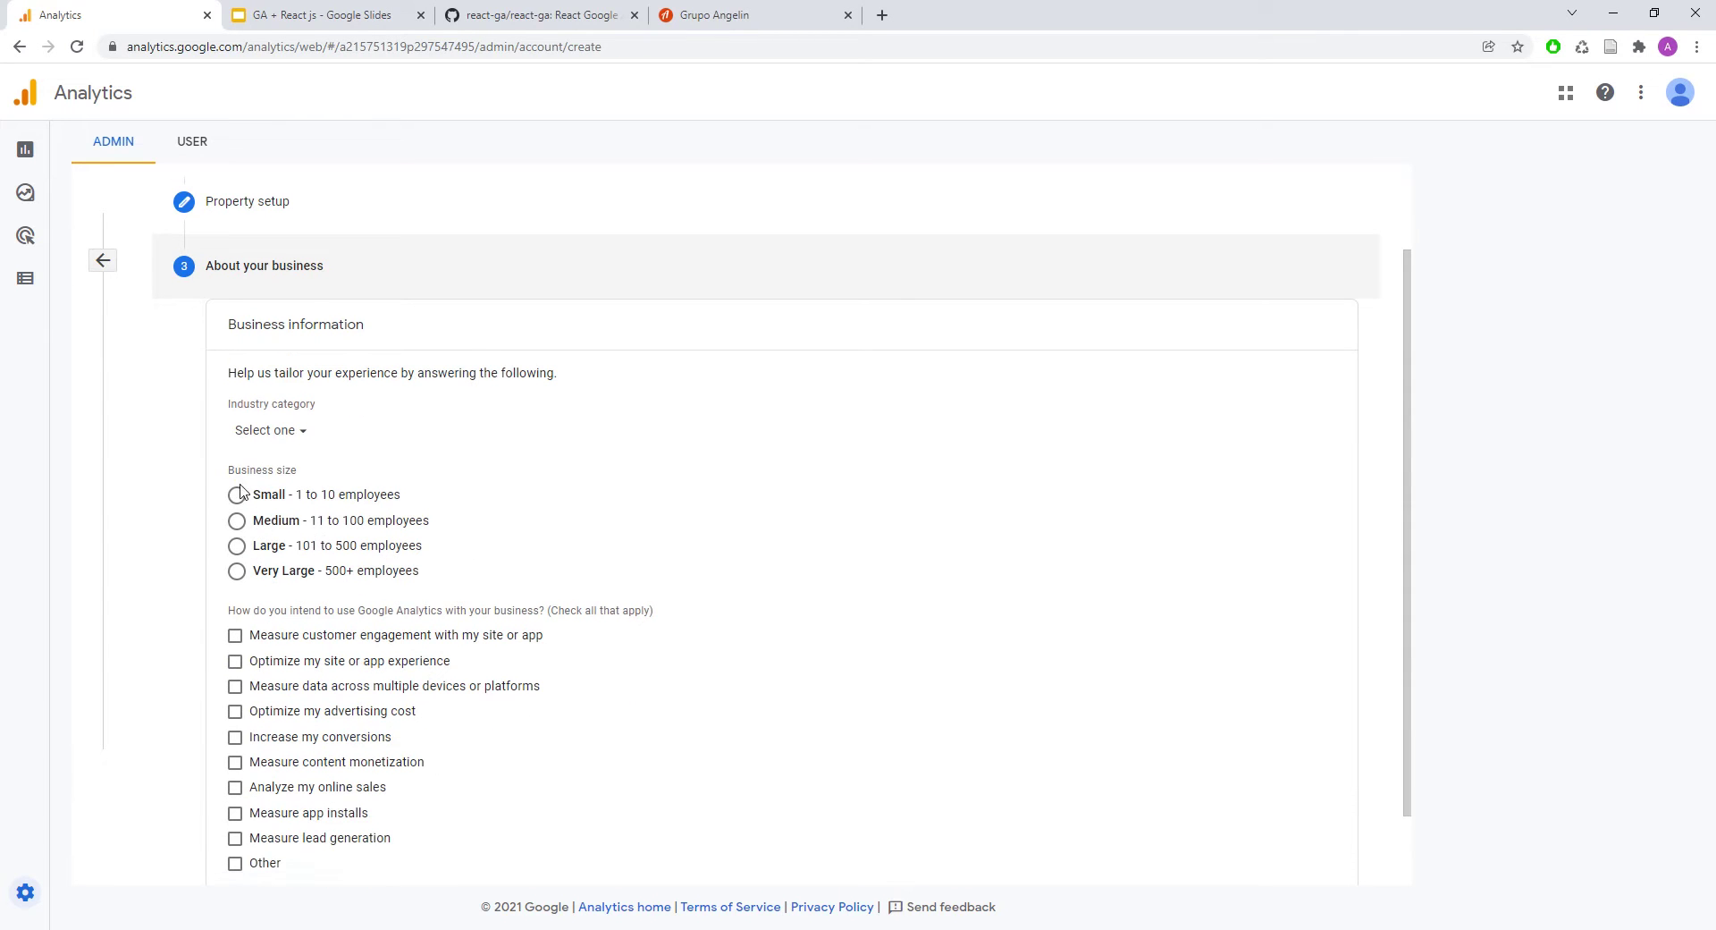
left_click(265, 431)
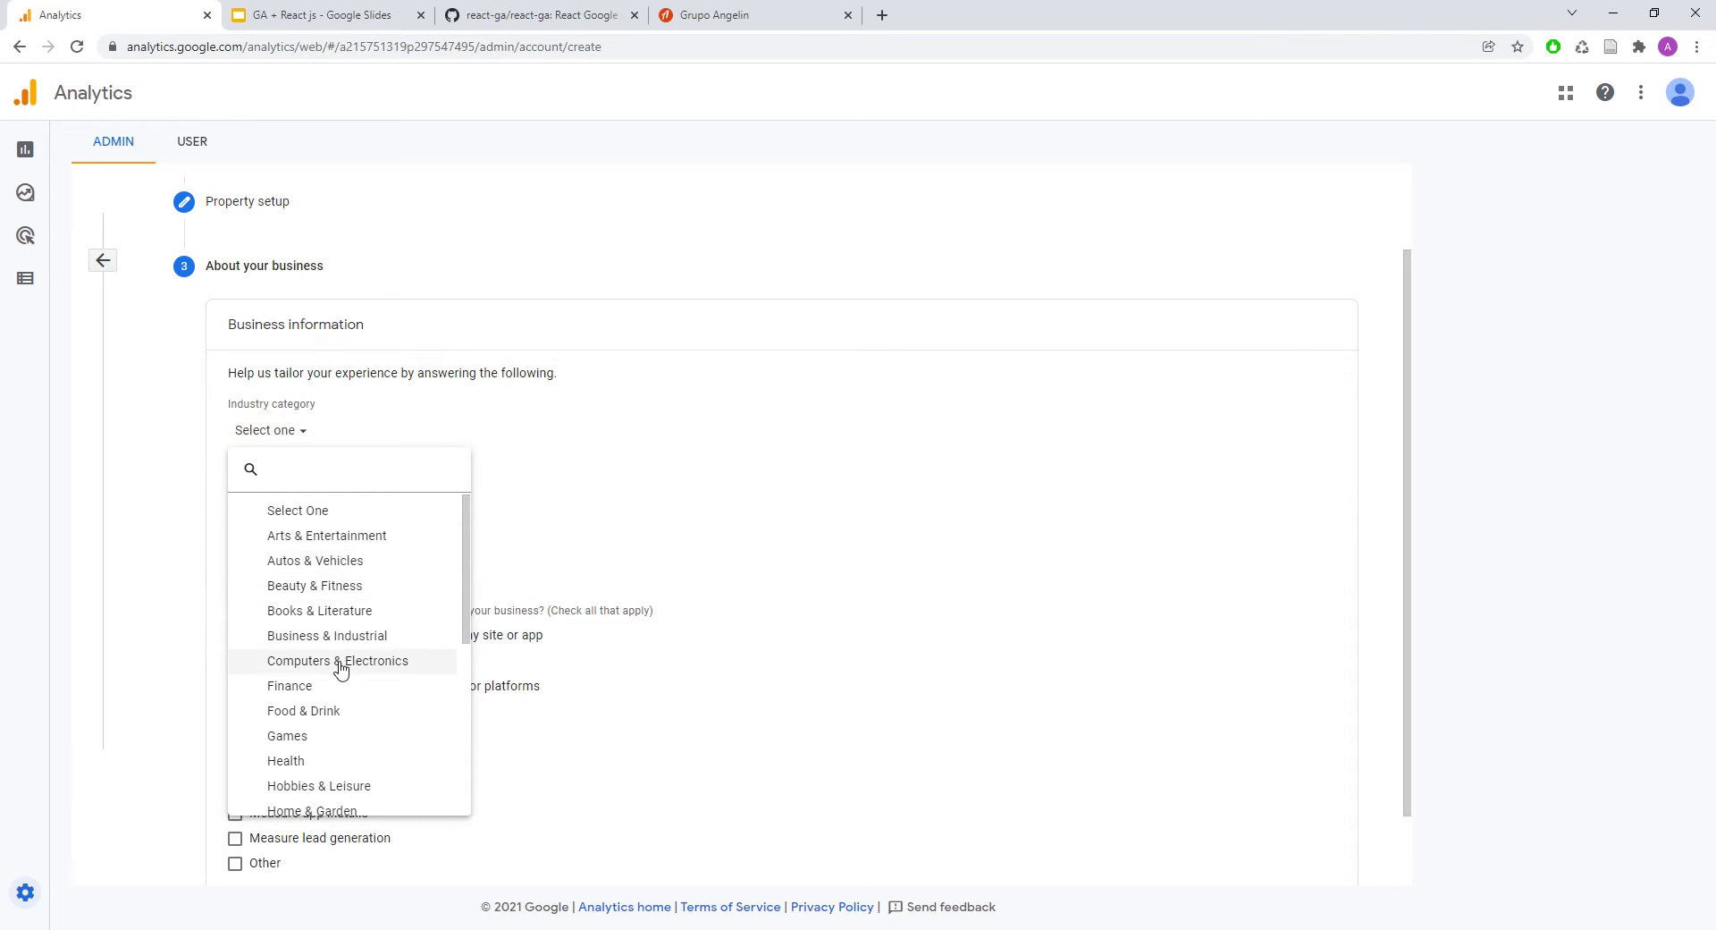
scroll(340, 669, "down", 4)
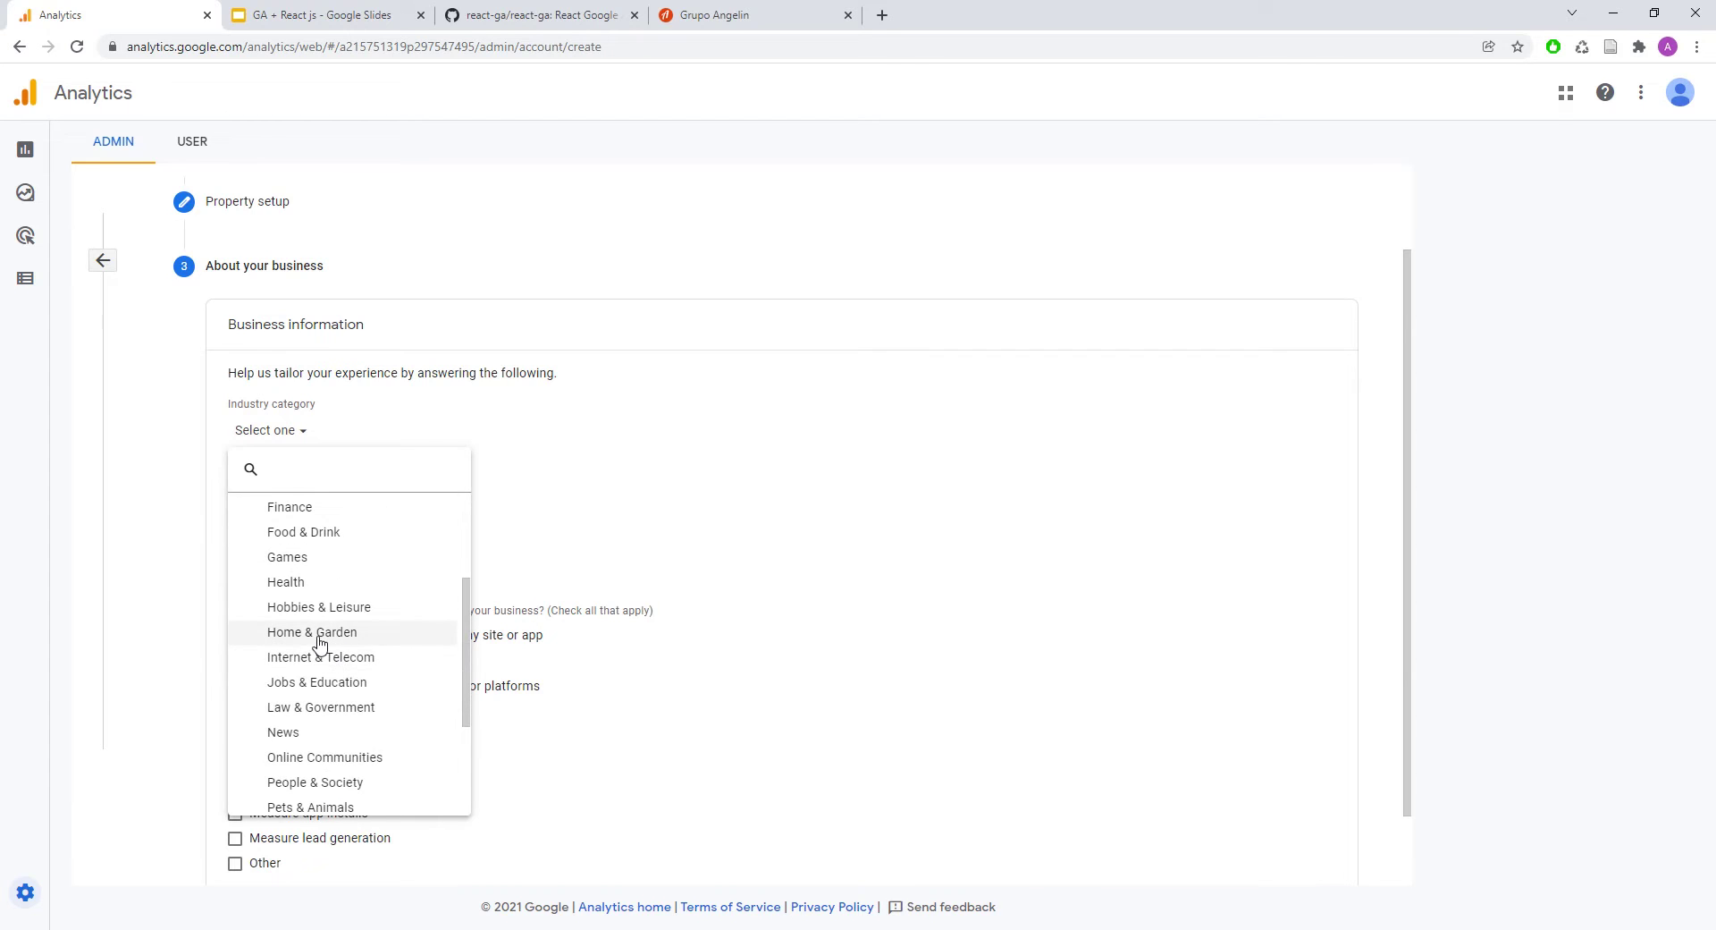
scroll(322, 661, "down", 1)
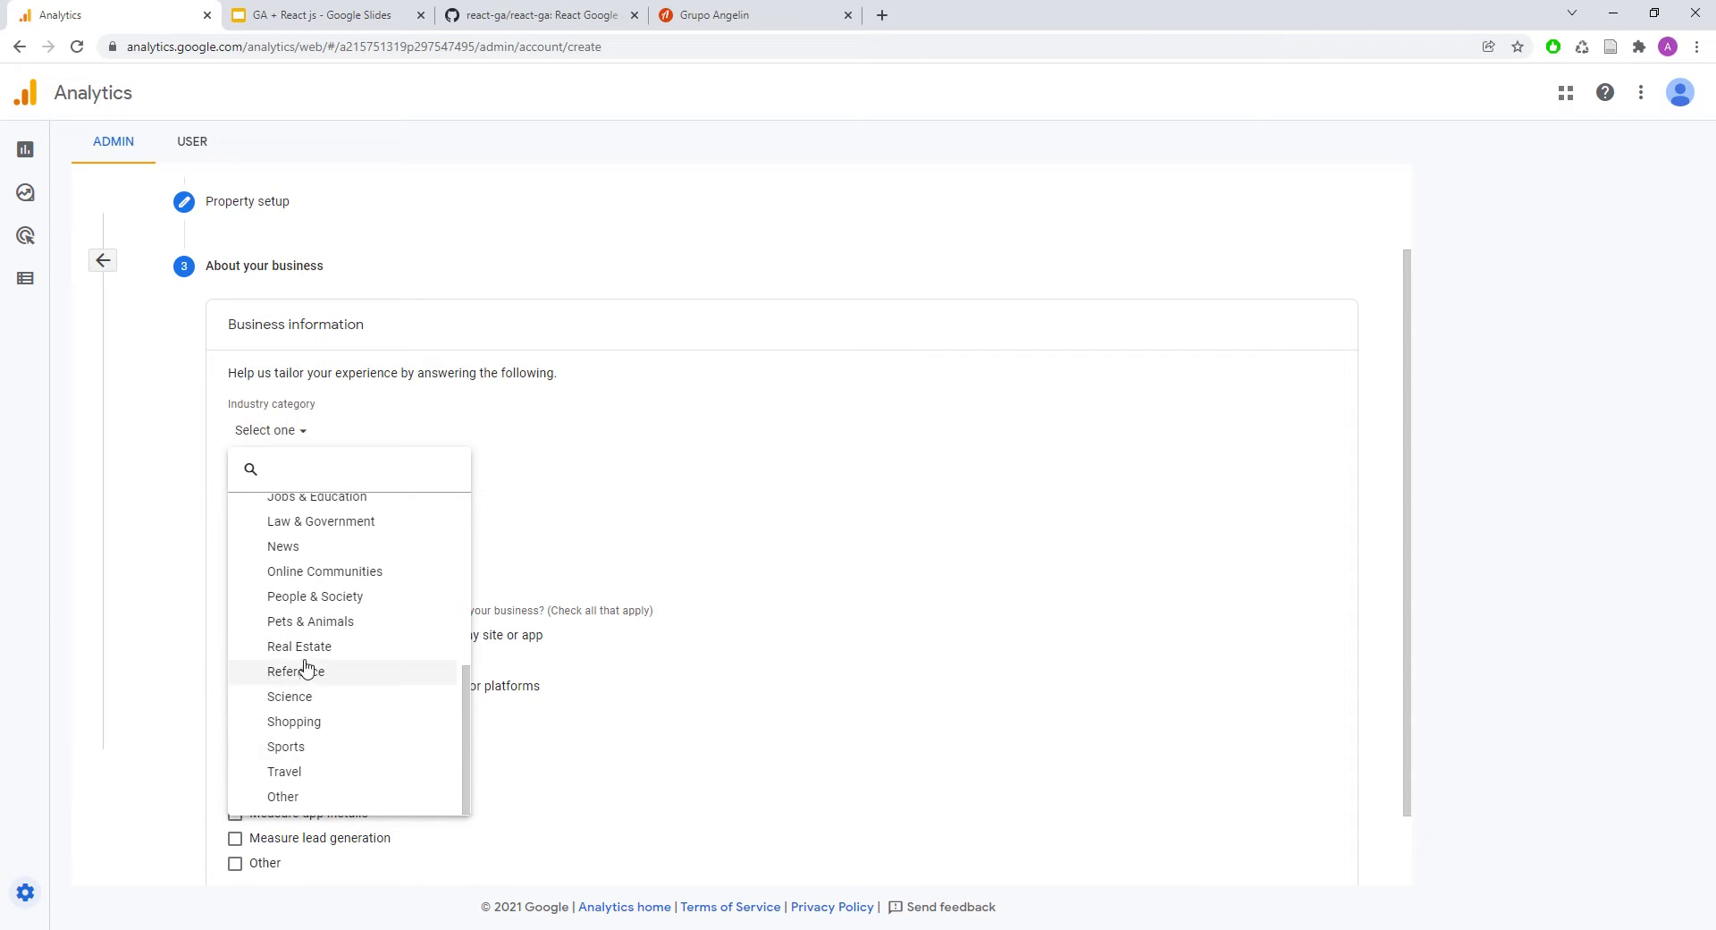
scroll(322, 663, "up", 4)
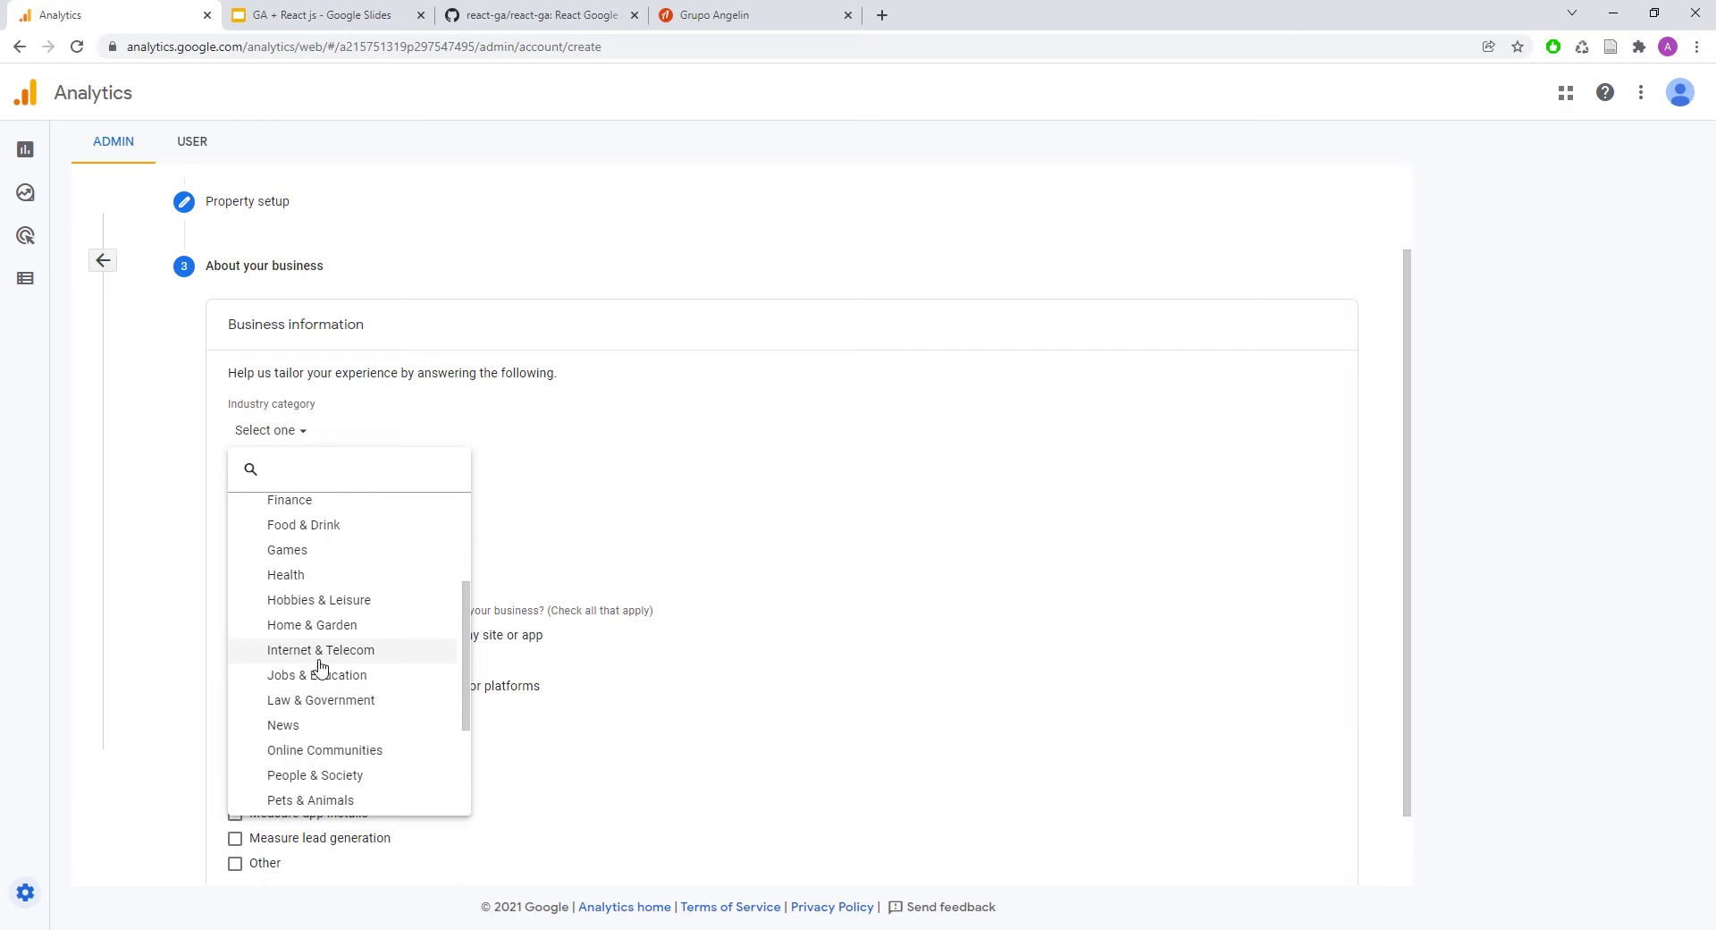
scroll(319, 668, "up", 1)
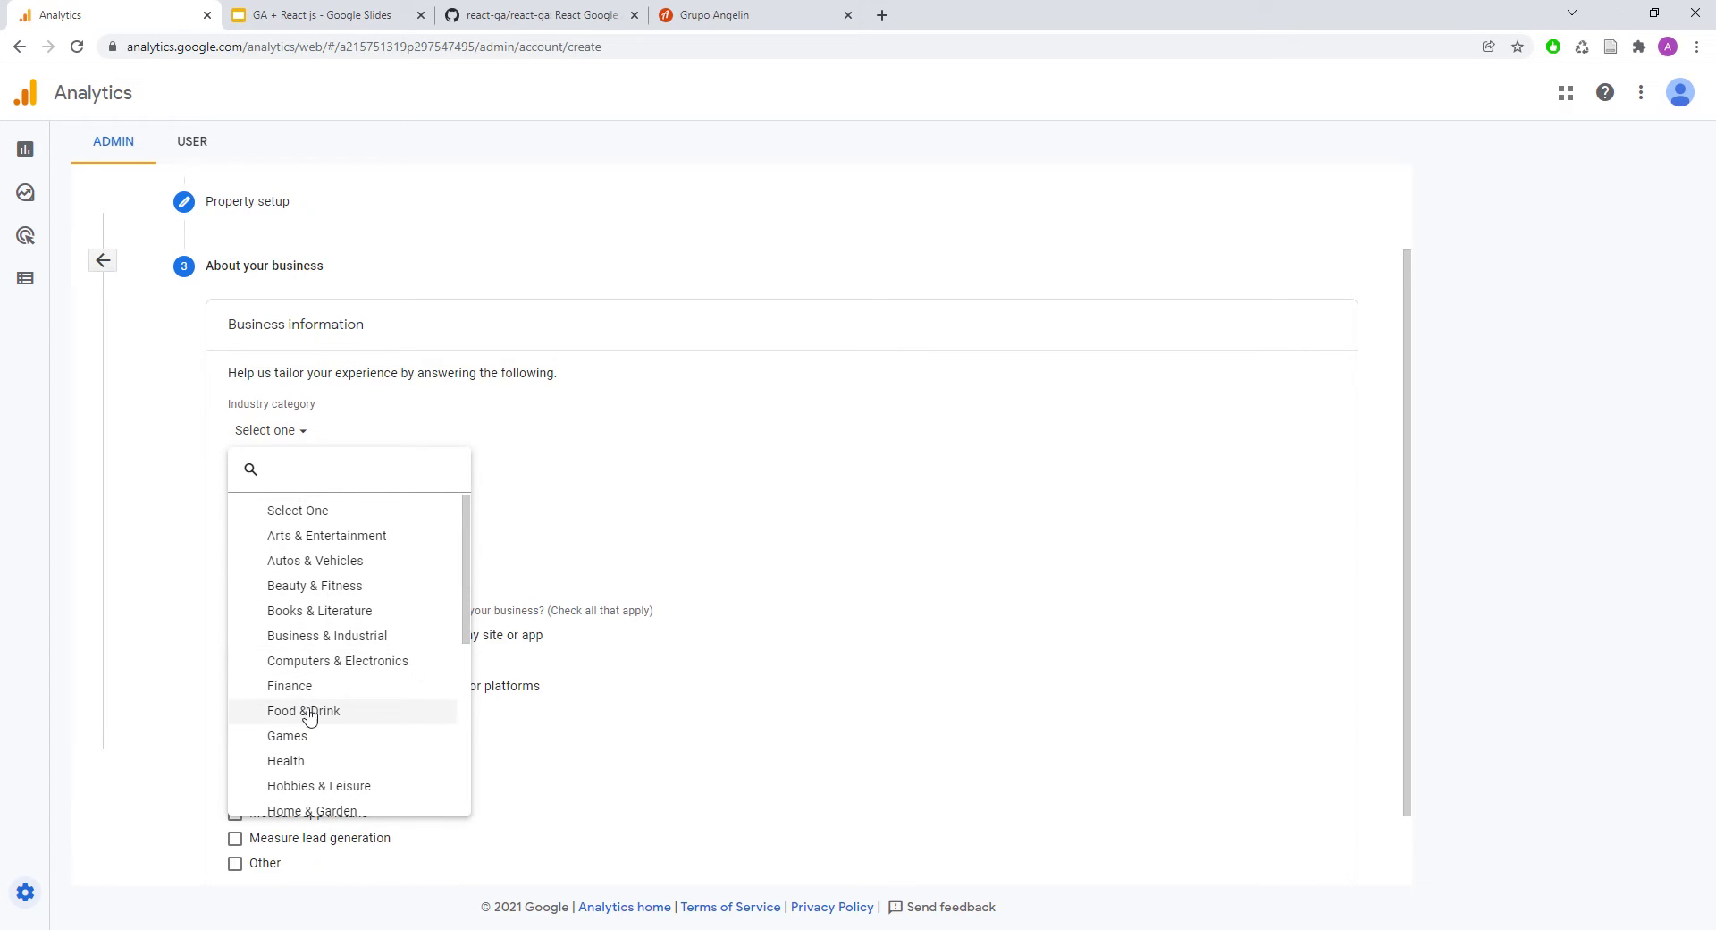
left_click(304, 736)
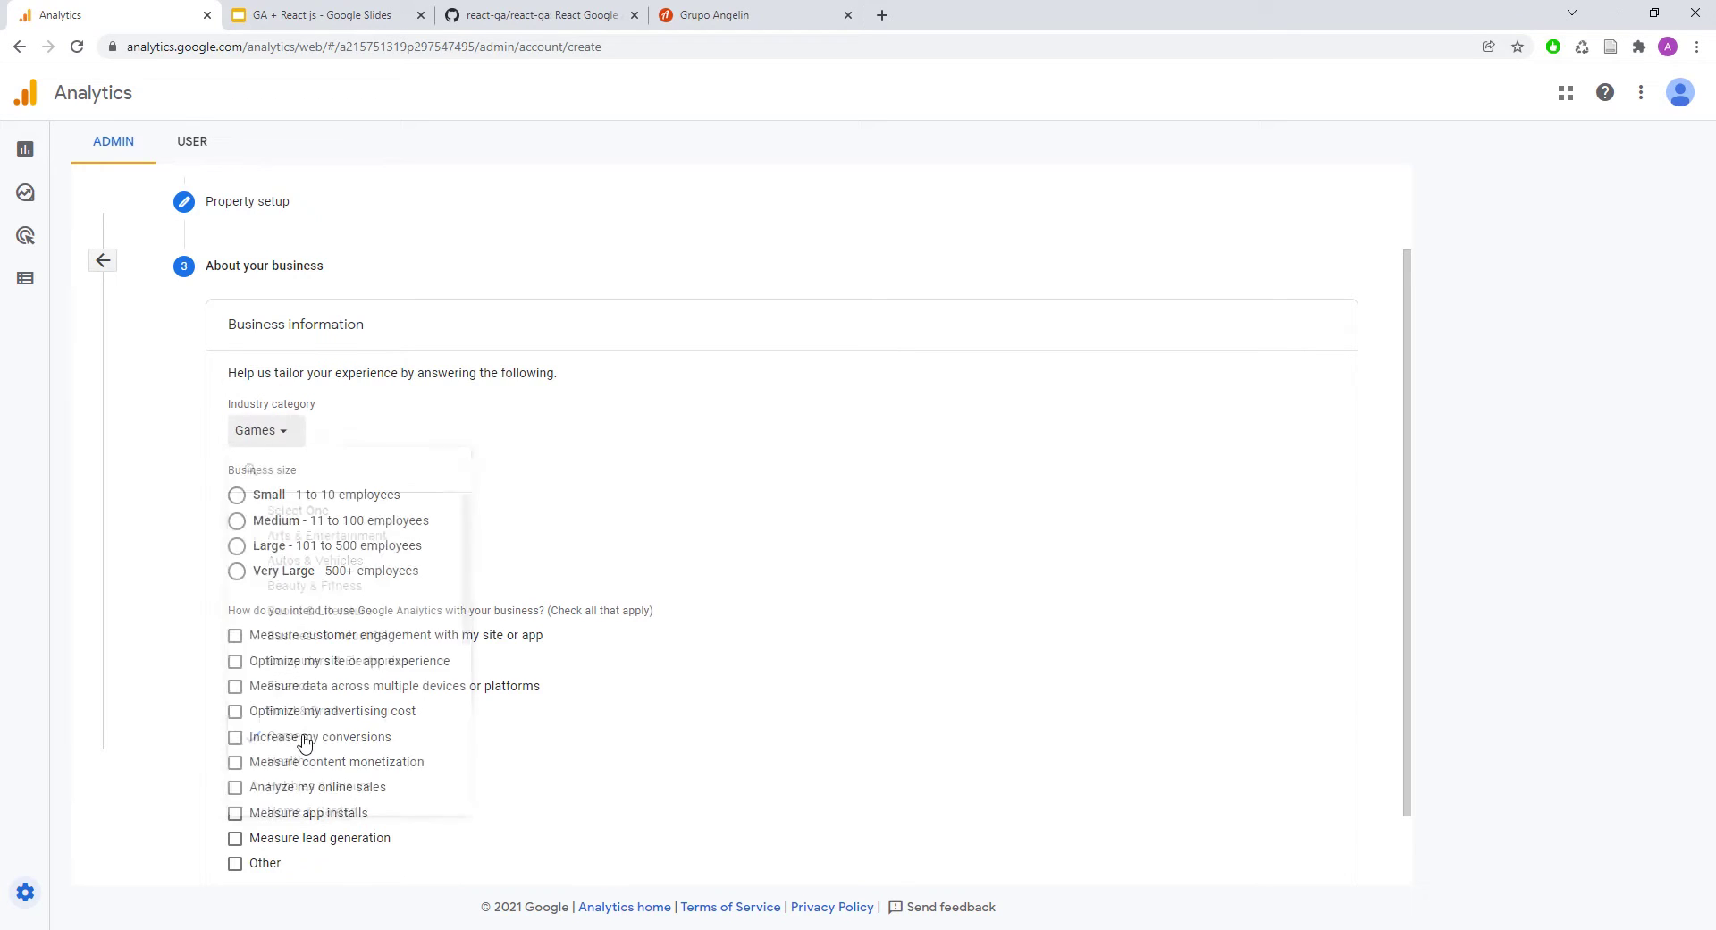
left_click(238, 498)
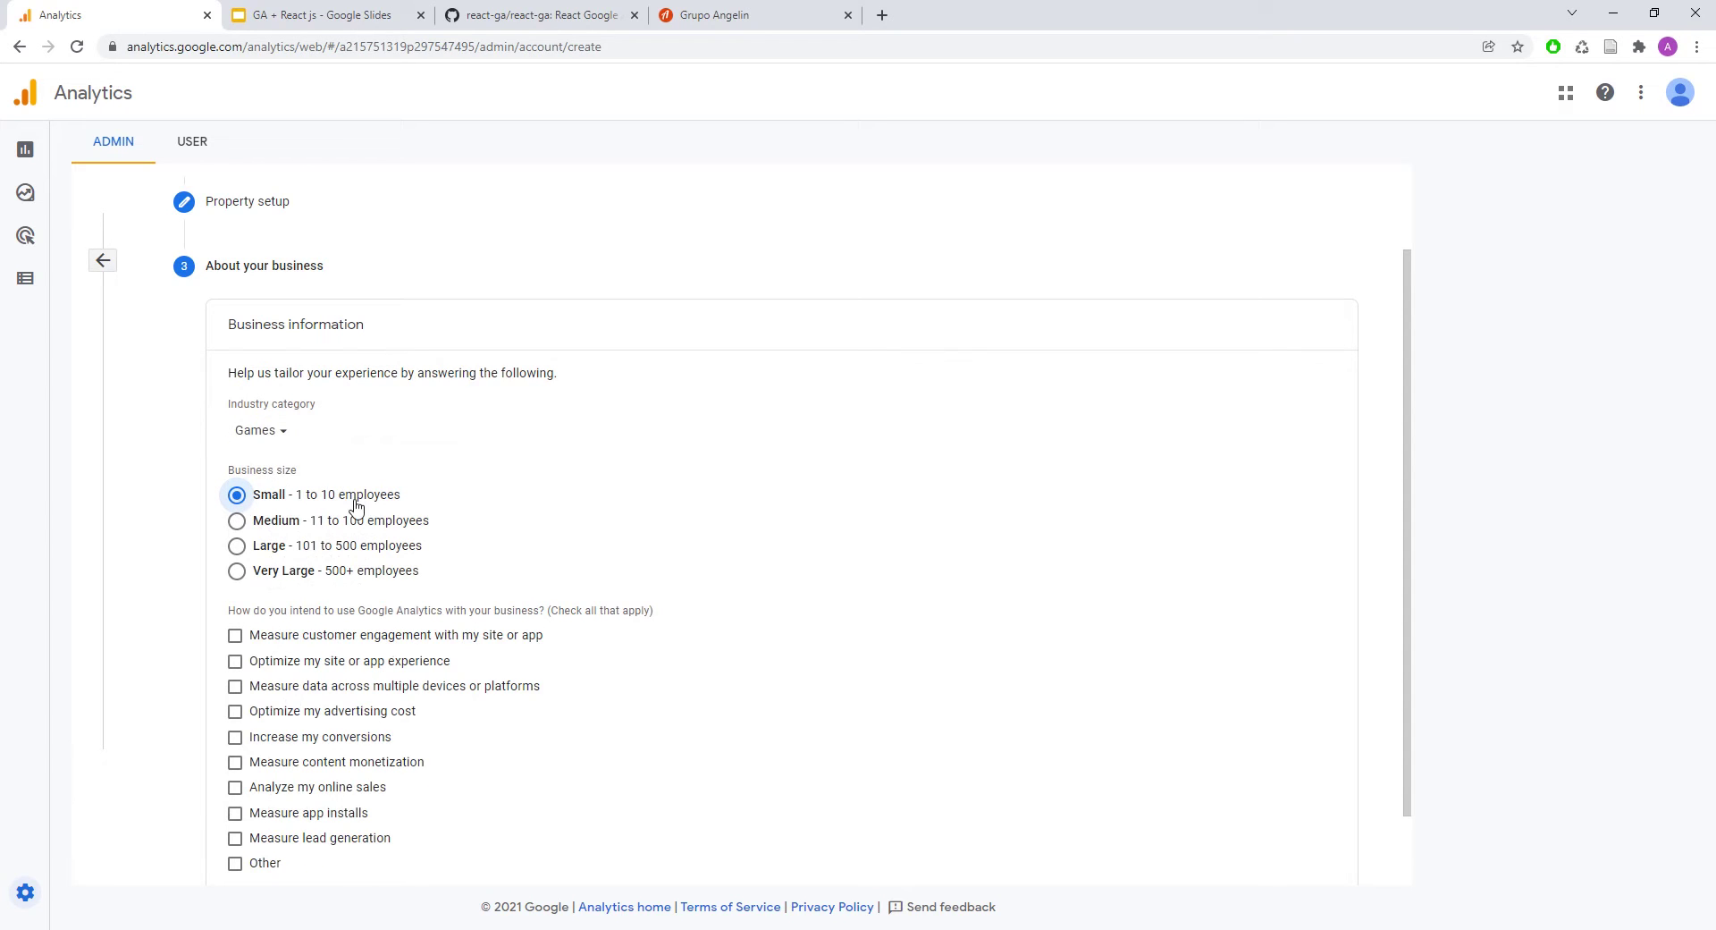
- Select measuring customer engagement and optimizing the site or app experience as intended uses, and submit the account for creation
scroll(391, 532, "down", 1)
left_click(235, 551)
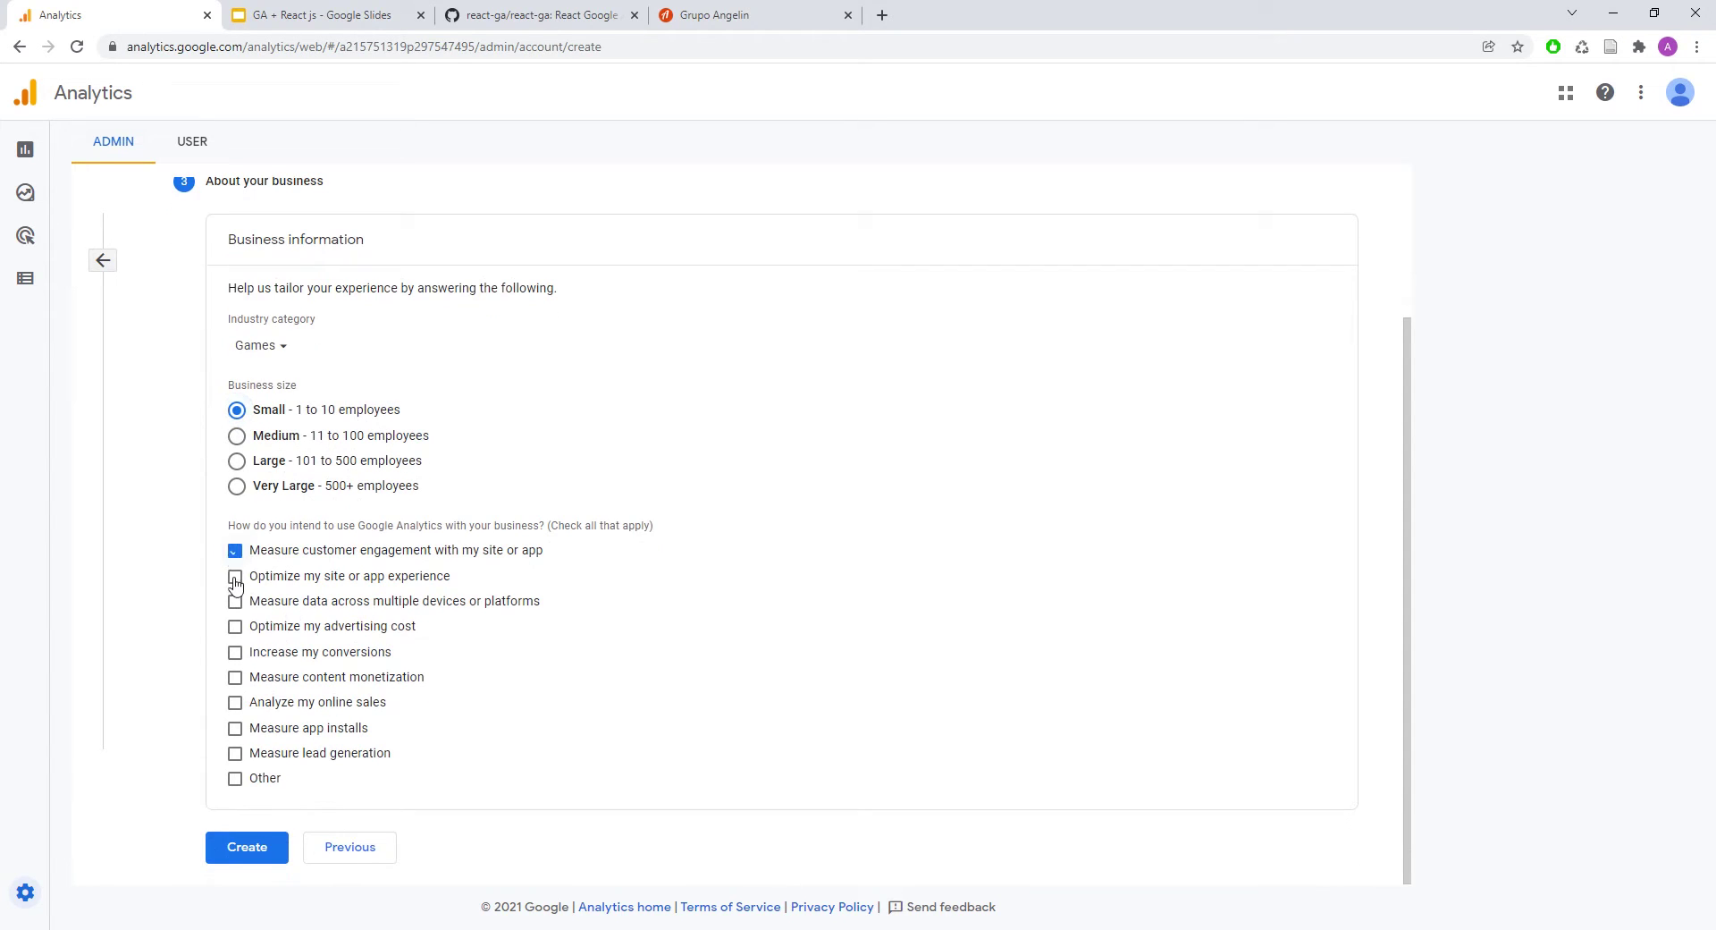
left_click(236, 576)
left_click(259, 850)
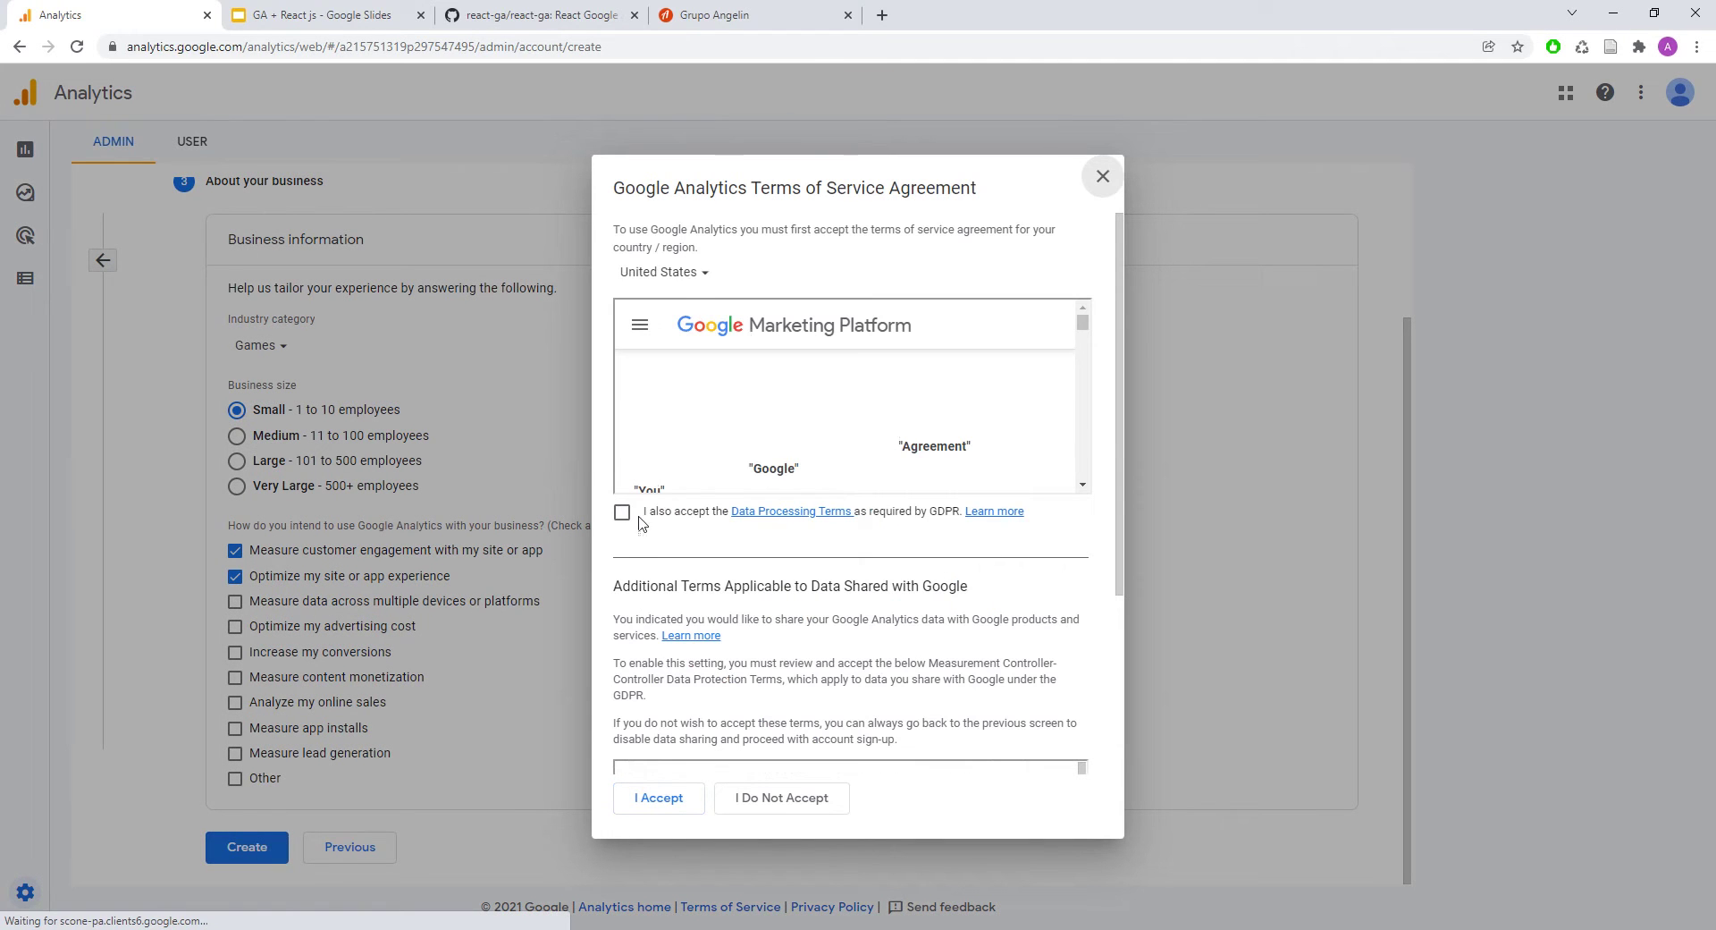
- Accept the Terms of Service Agreement, including the Data Processing Terms and the Measurement Controller-Controller Data Protection Terms
left_click(622, 512)
scroll(625, 523, "down", 3)
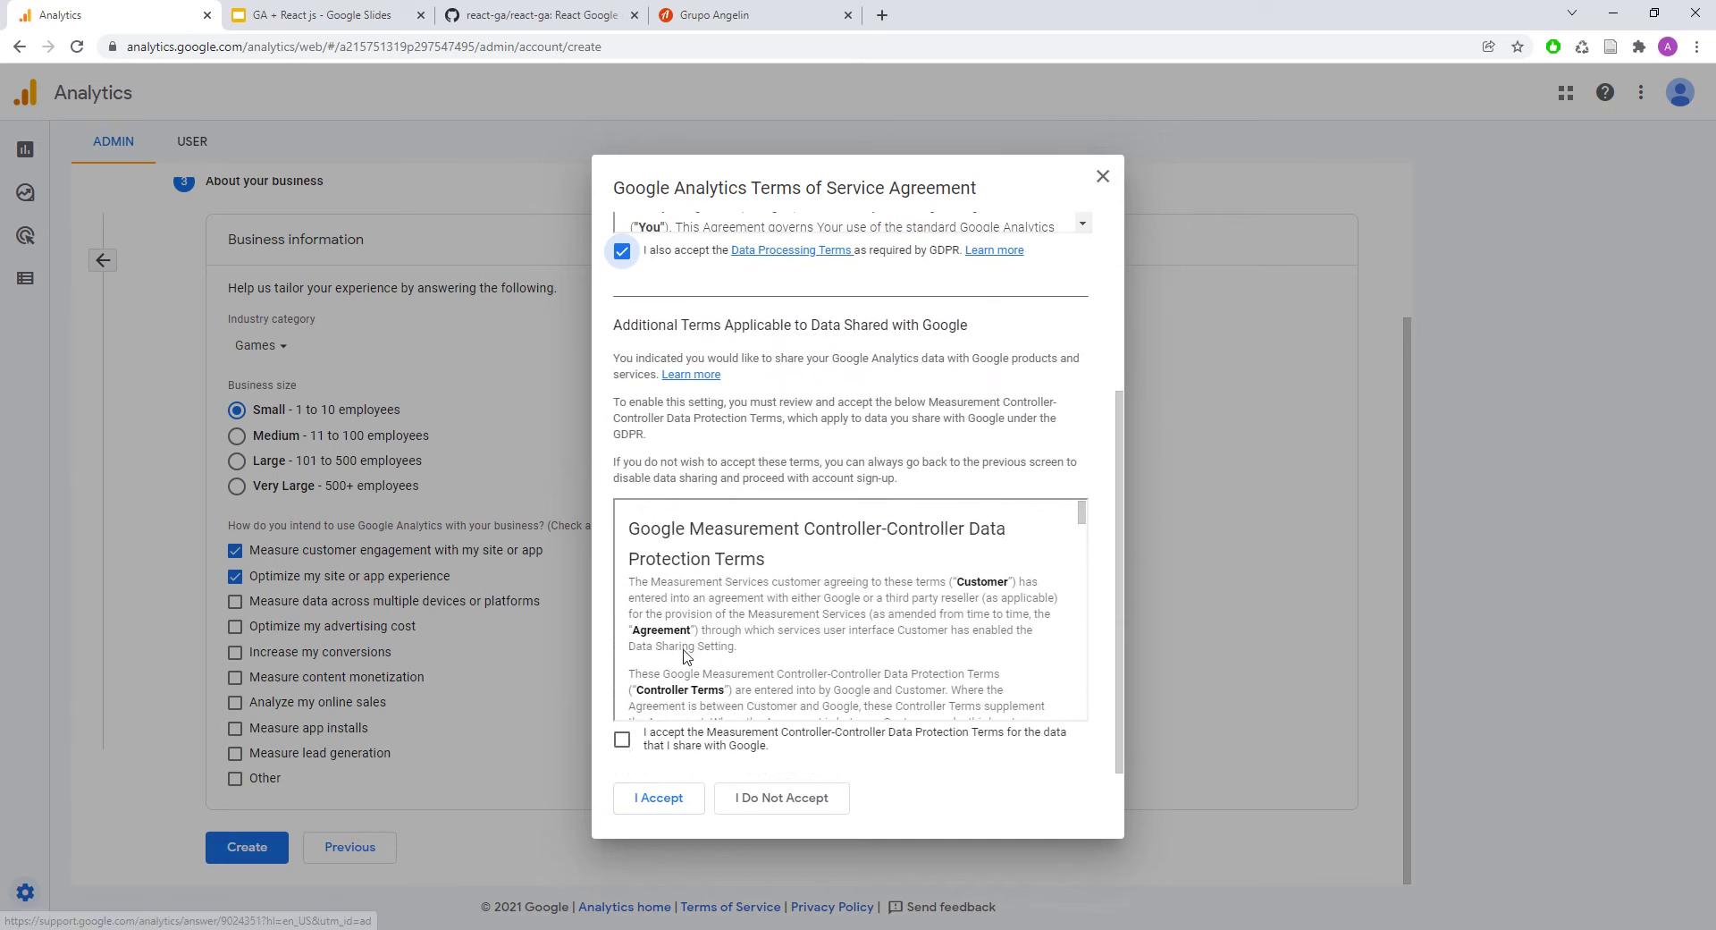
left_click(622, 739)
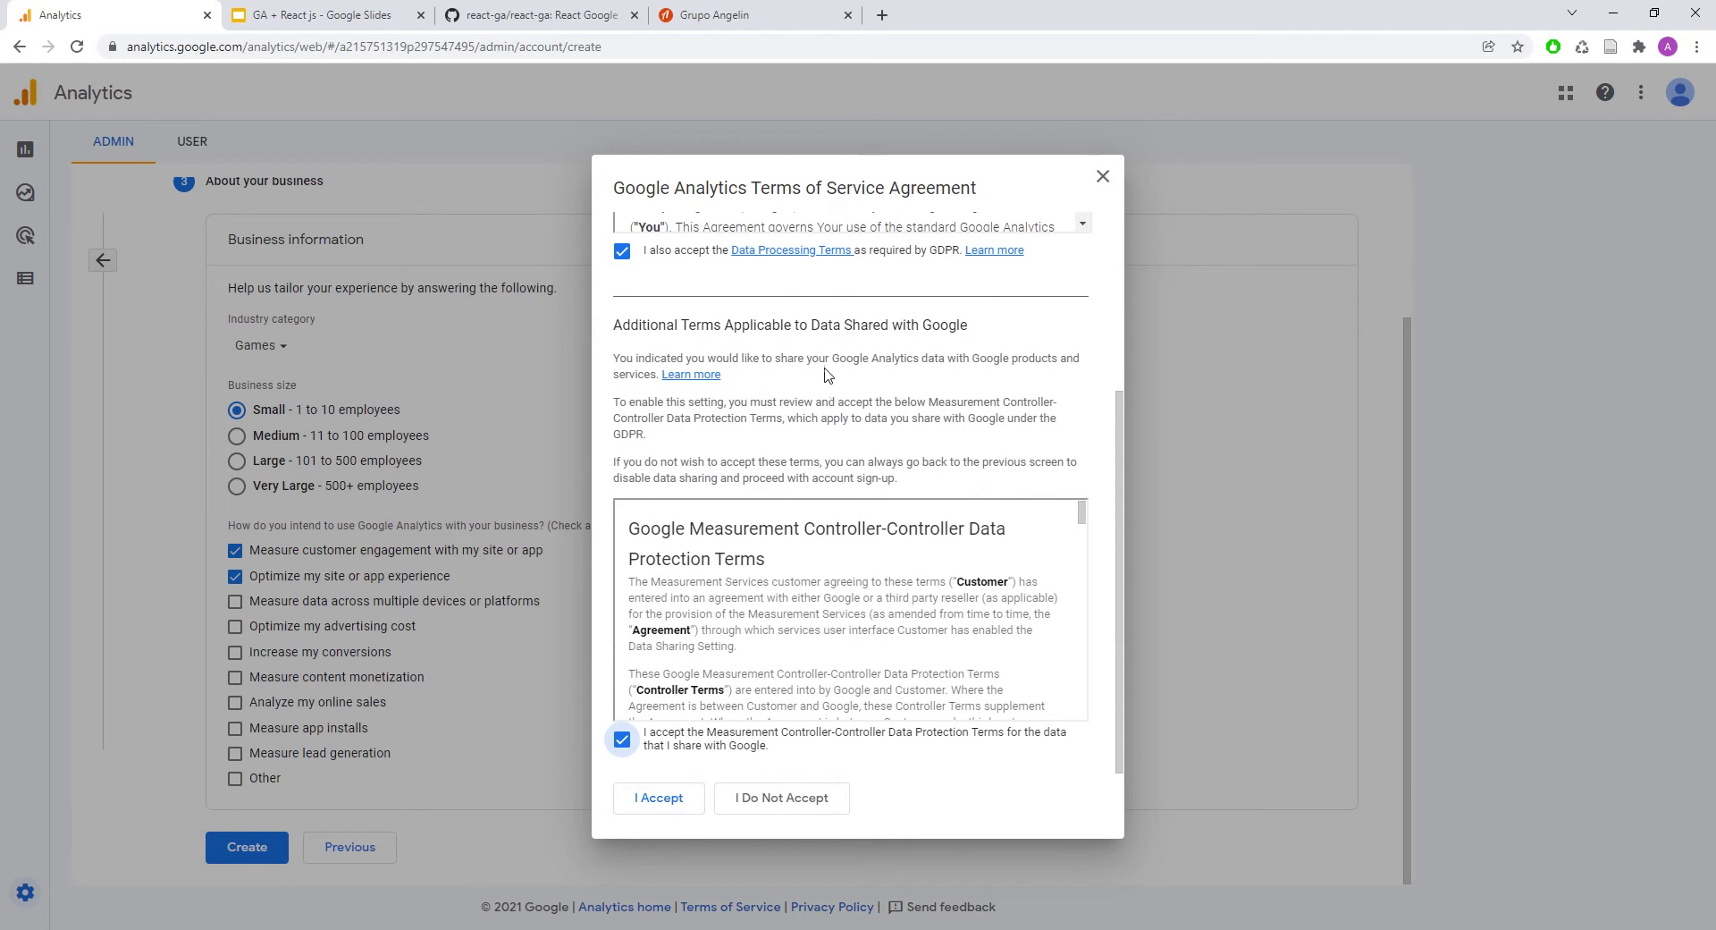
left_click(673, 798)
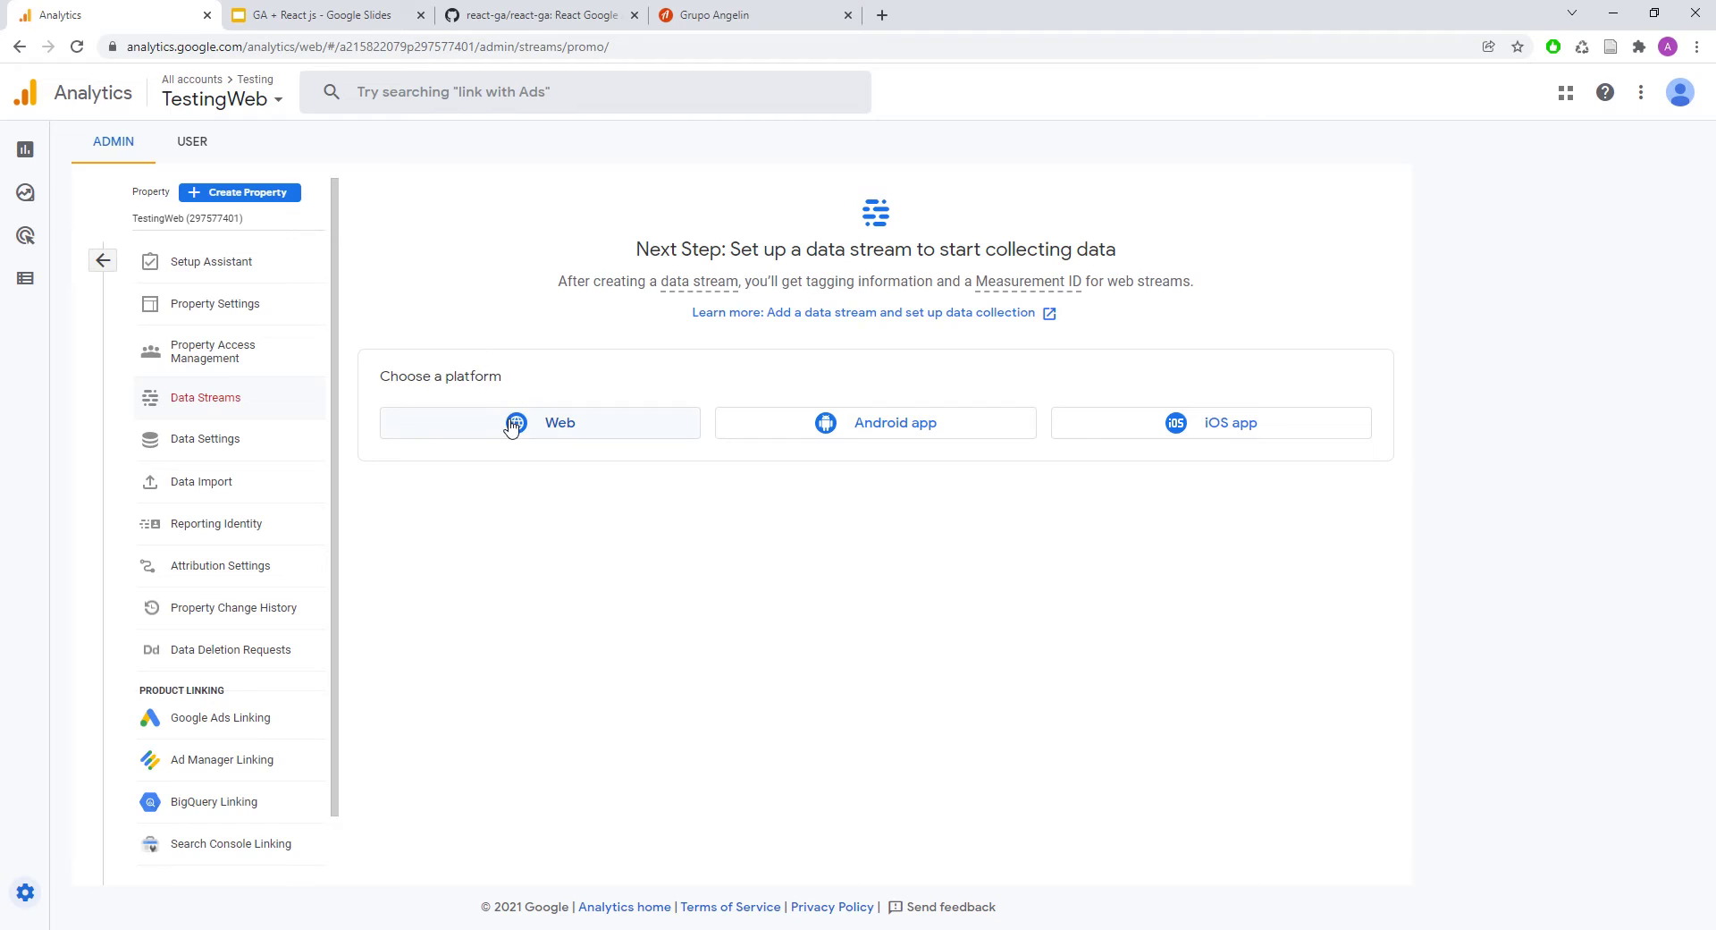
left_click(511, 423)
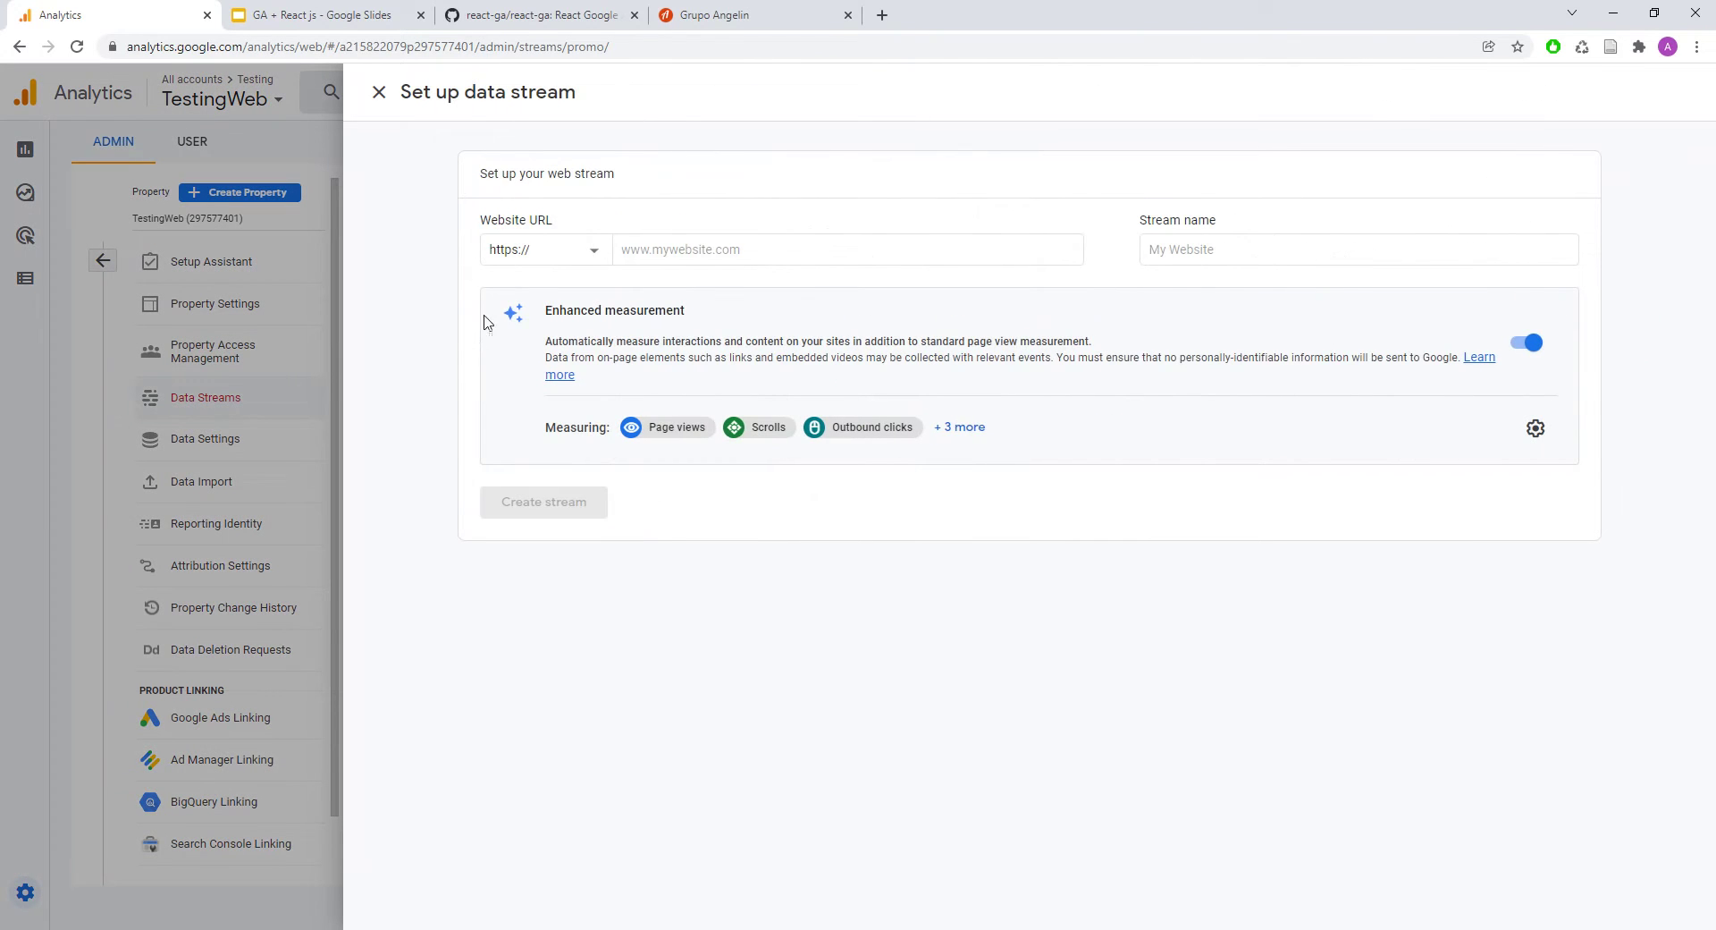
left_click(690, 250)
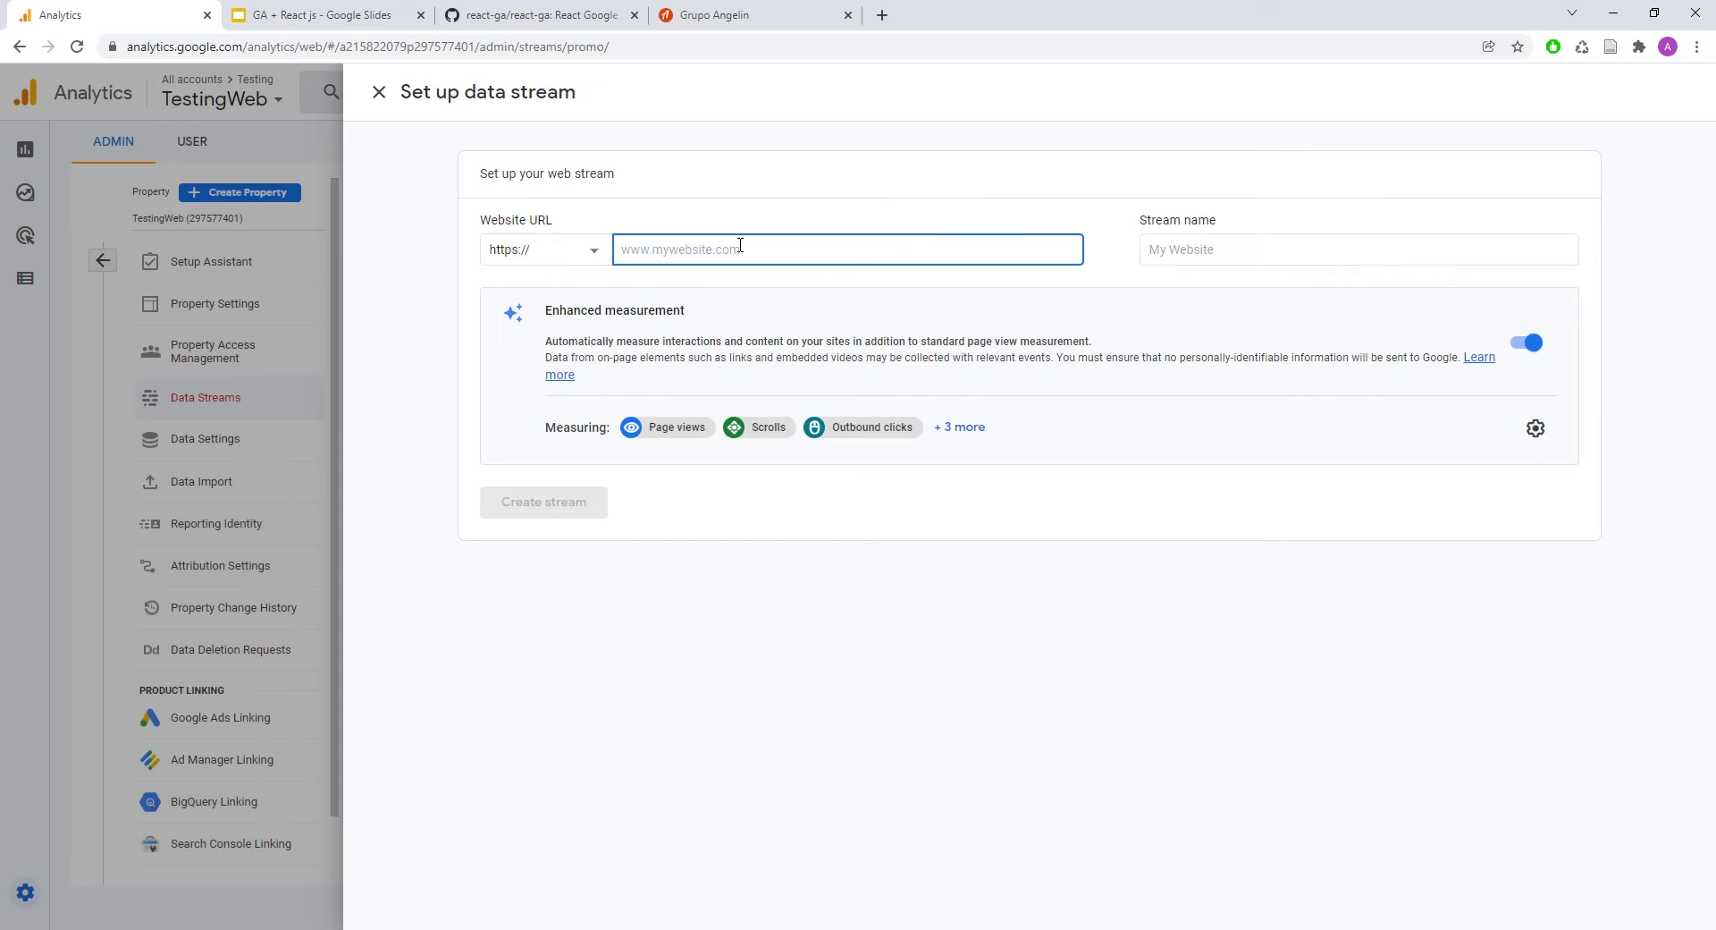
type("www.grupoangelin.com")
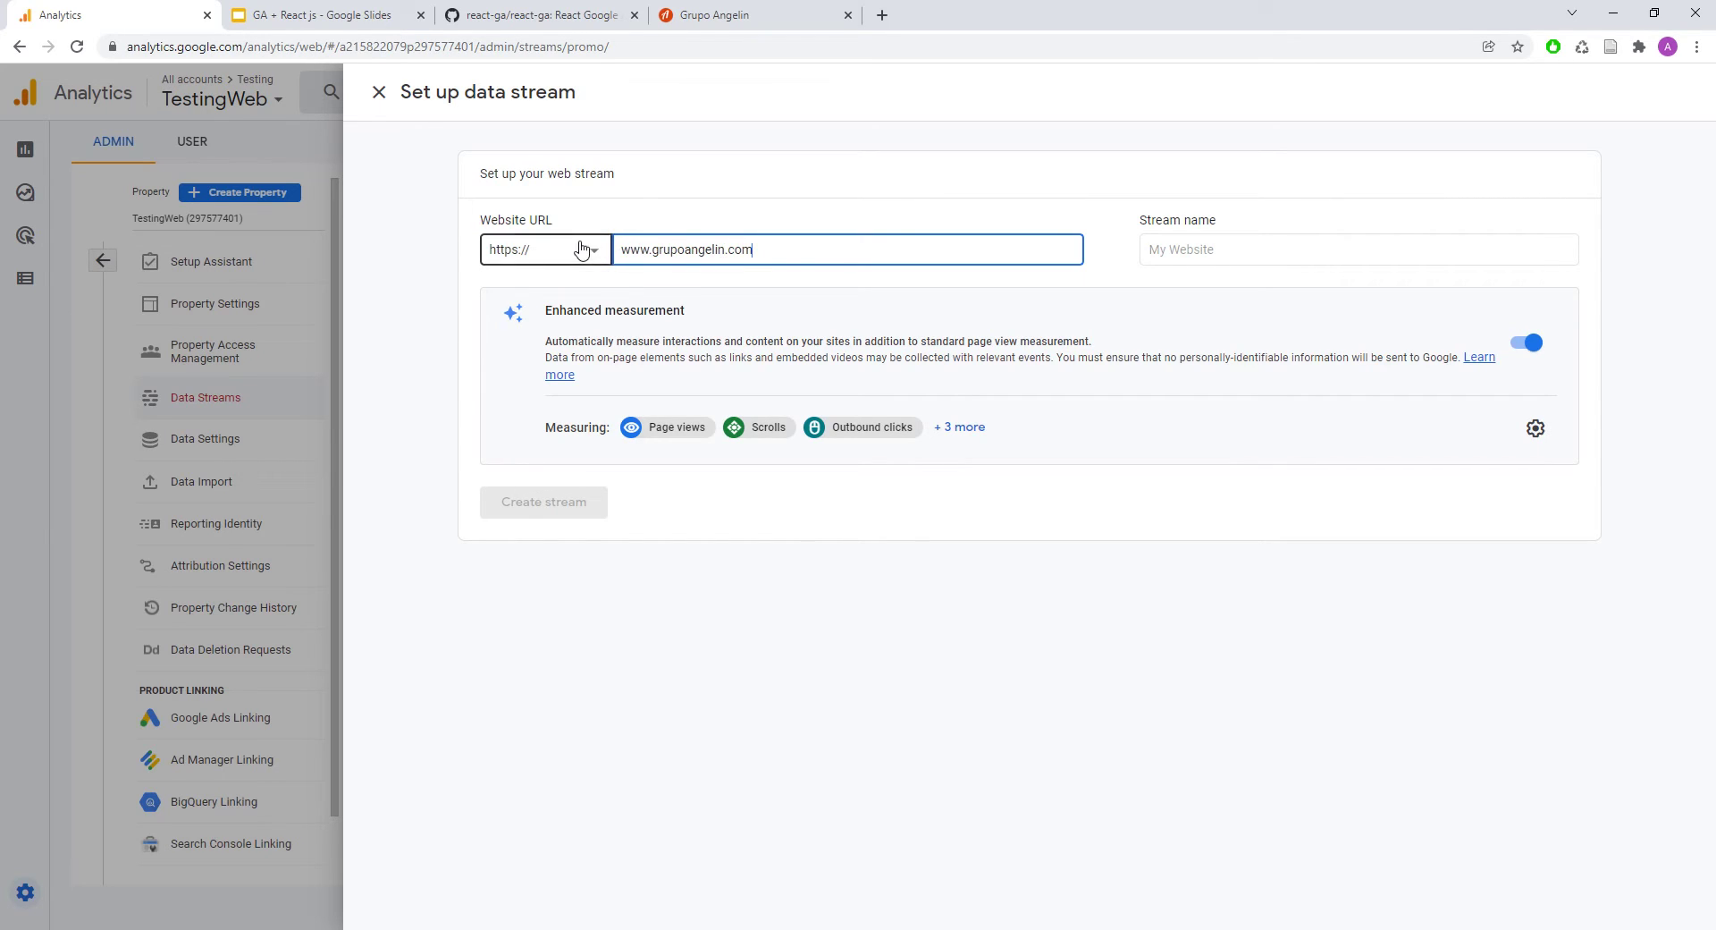
left_click(578, 253)
left_click(548, 224)
left_click(740, 253)
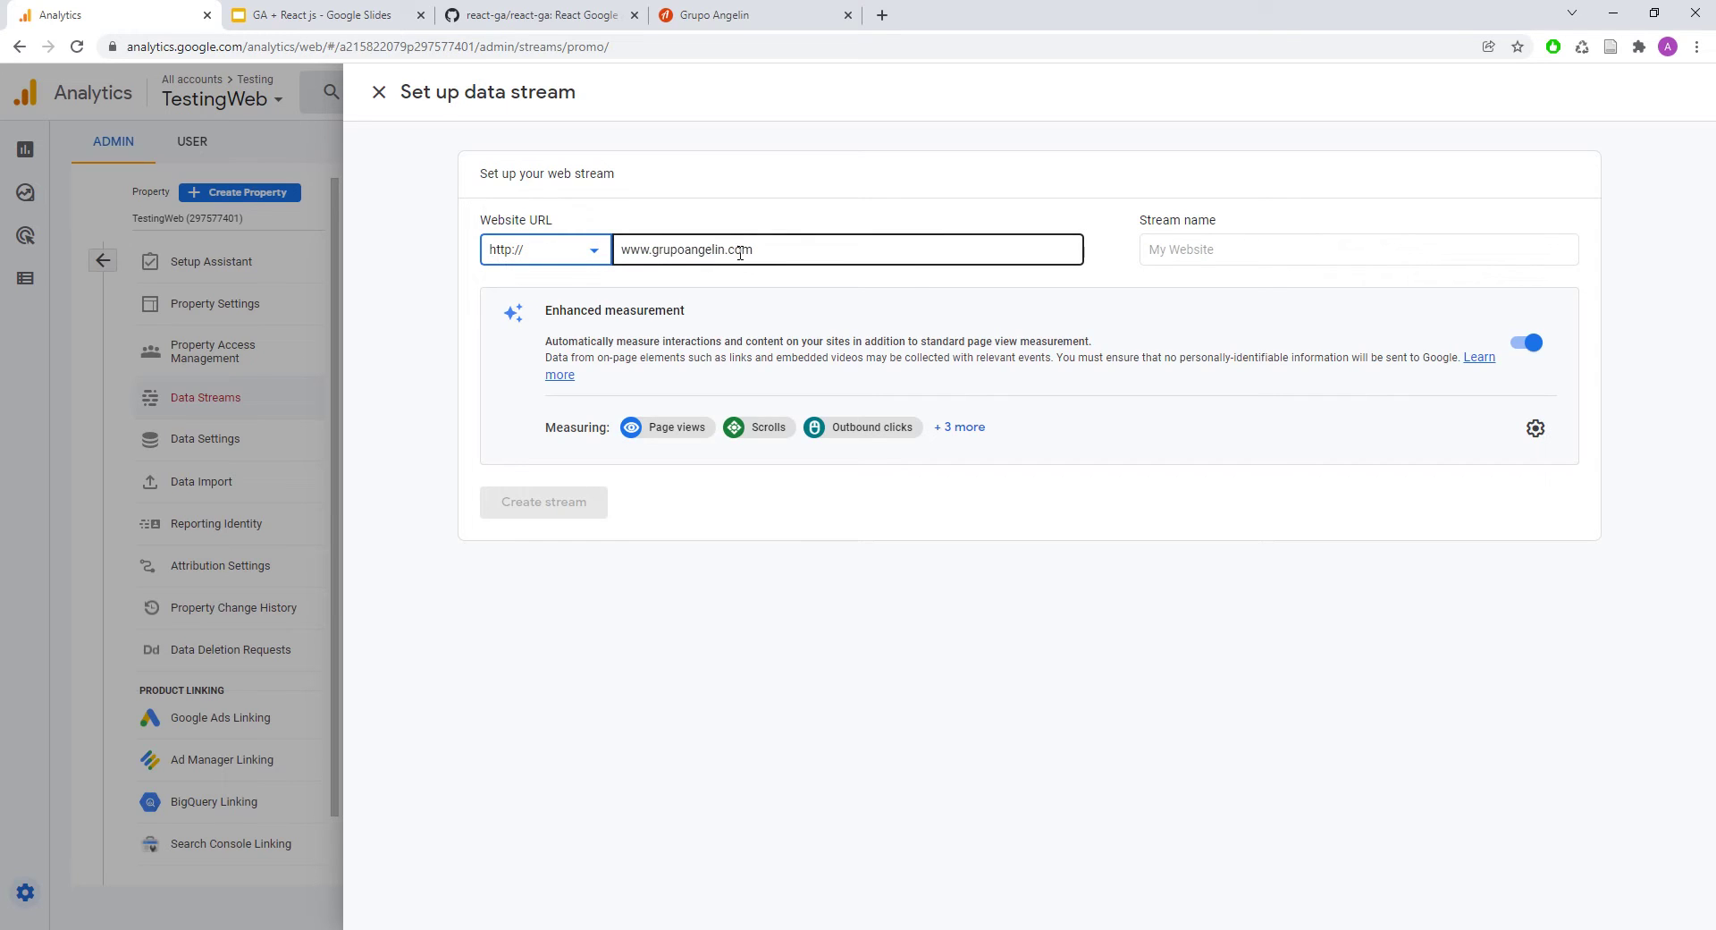
left_click_drag(725, 248, 656, 250)
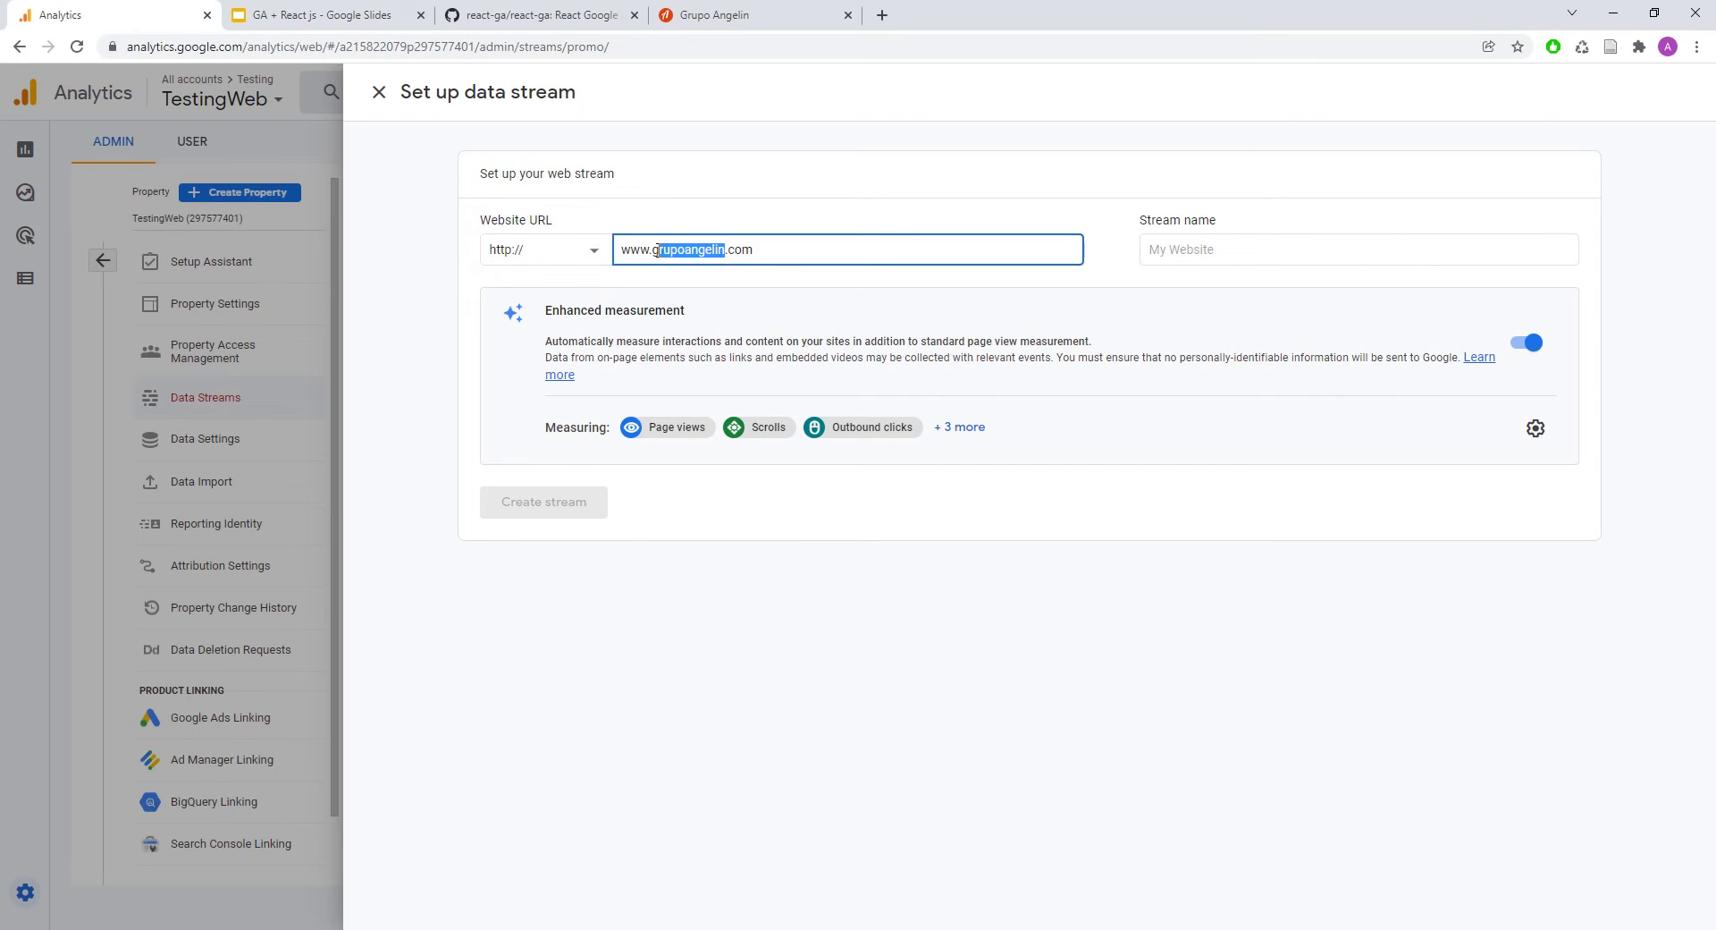
left_click(678, 252)
- Name the web stream Testing and create it
left_click_drag(615, 176, 581, 186)
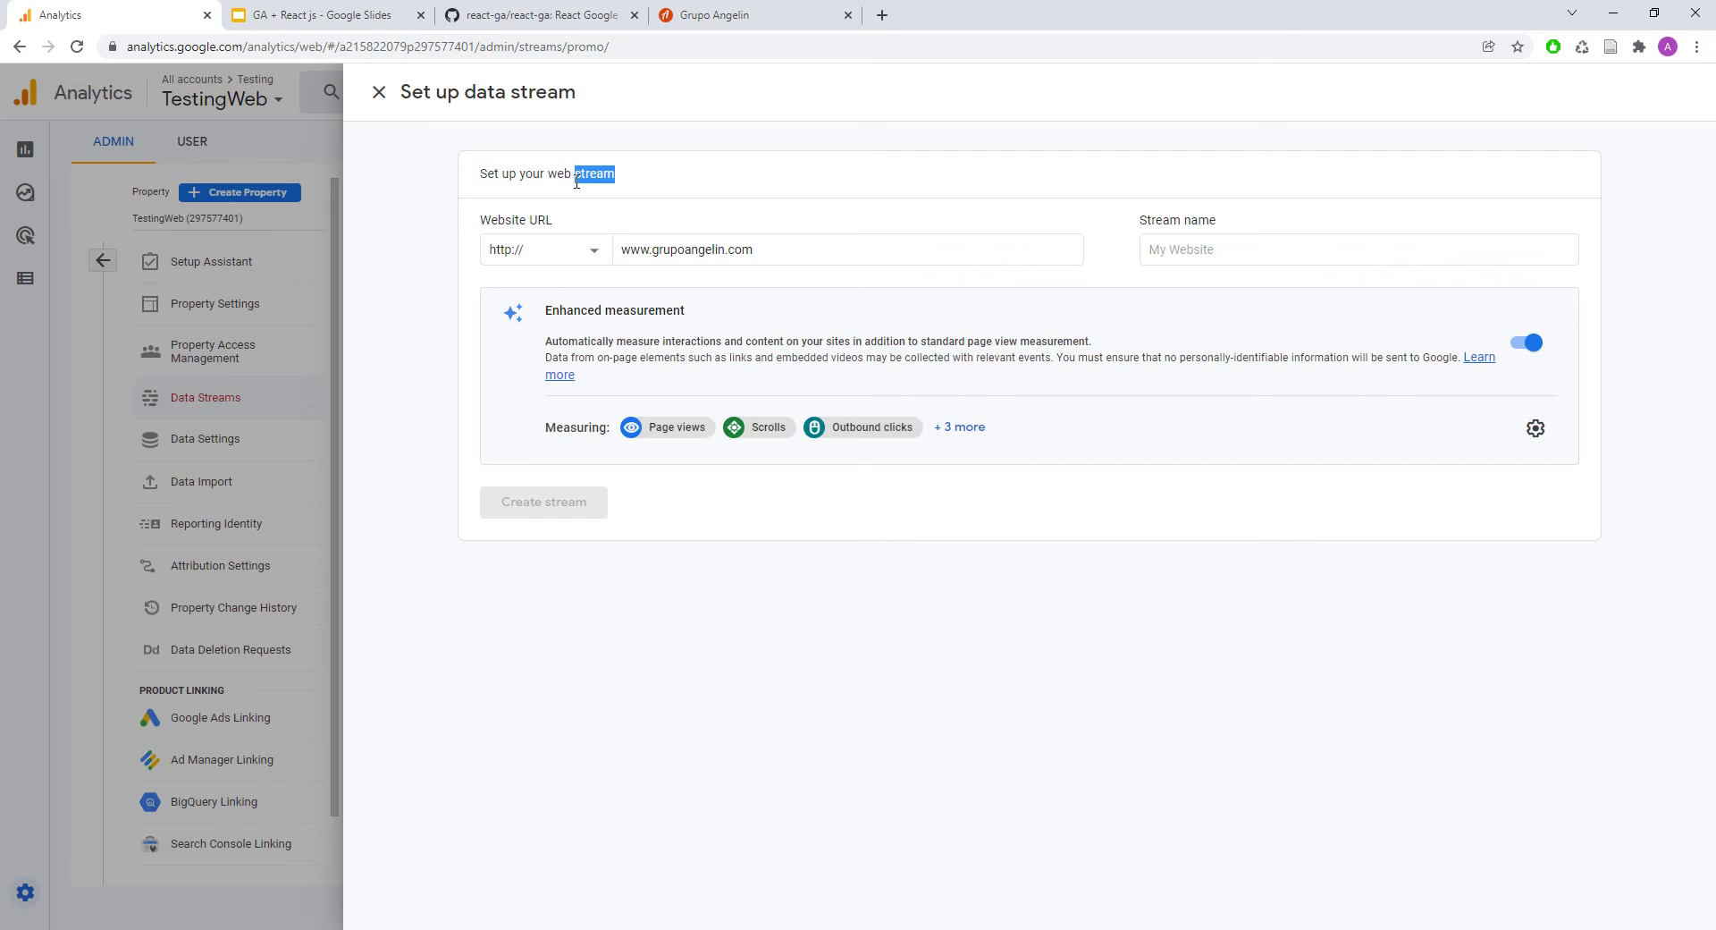
left_click(1211, 250)
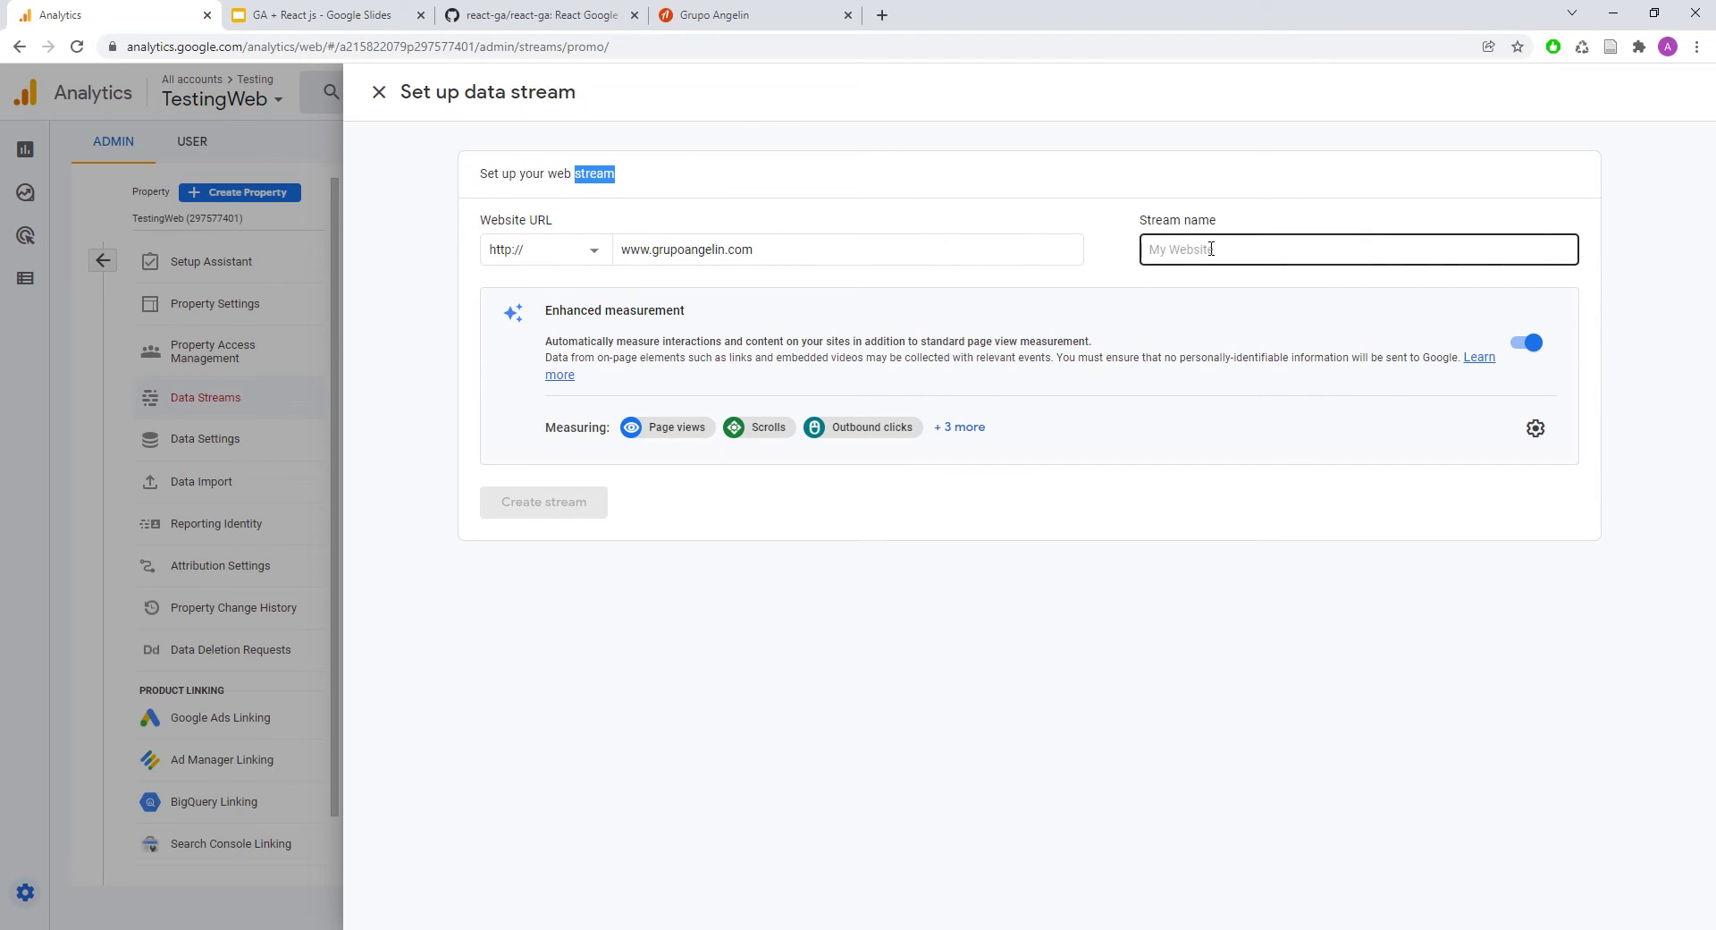
left_click(1211, 250)
type("Testing")
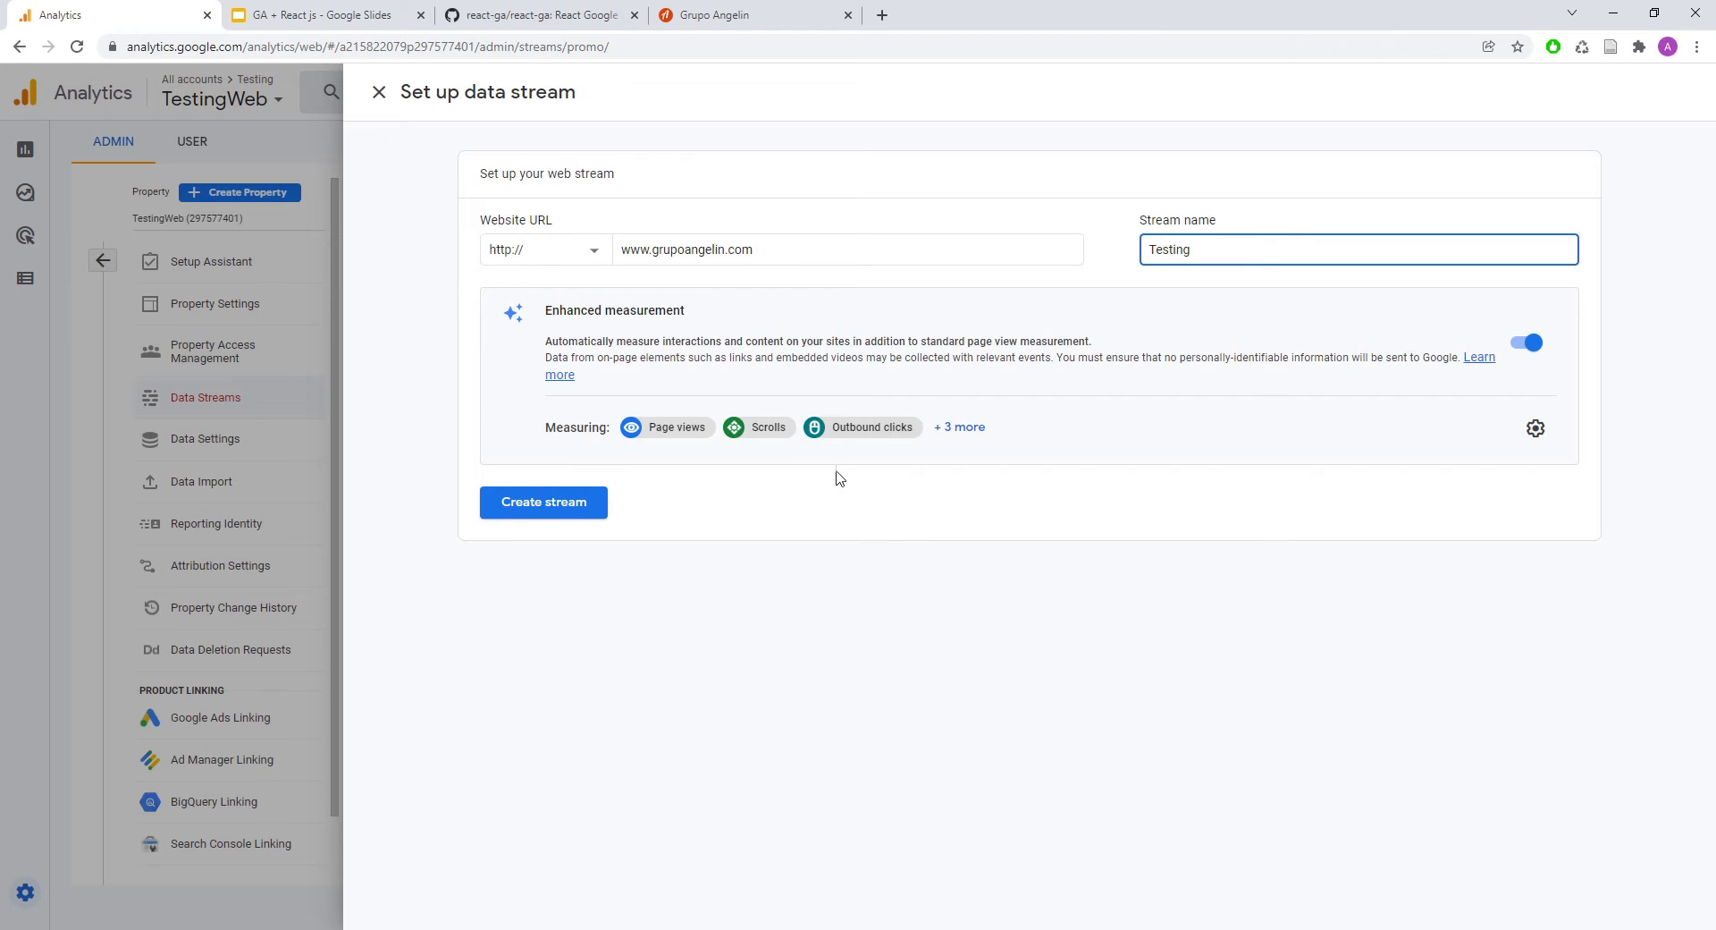
left_click(582, 511)
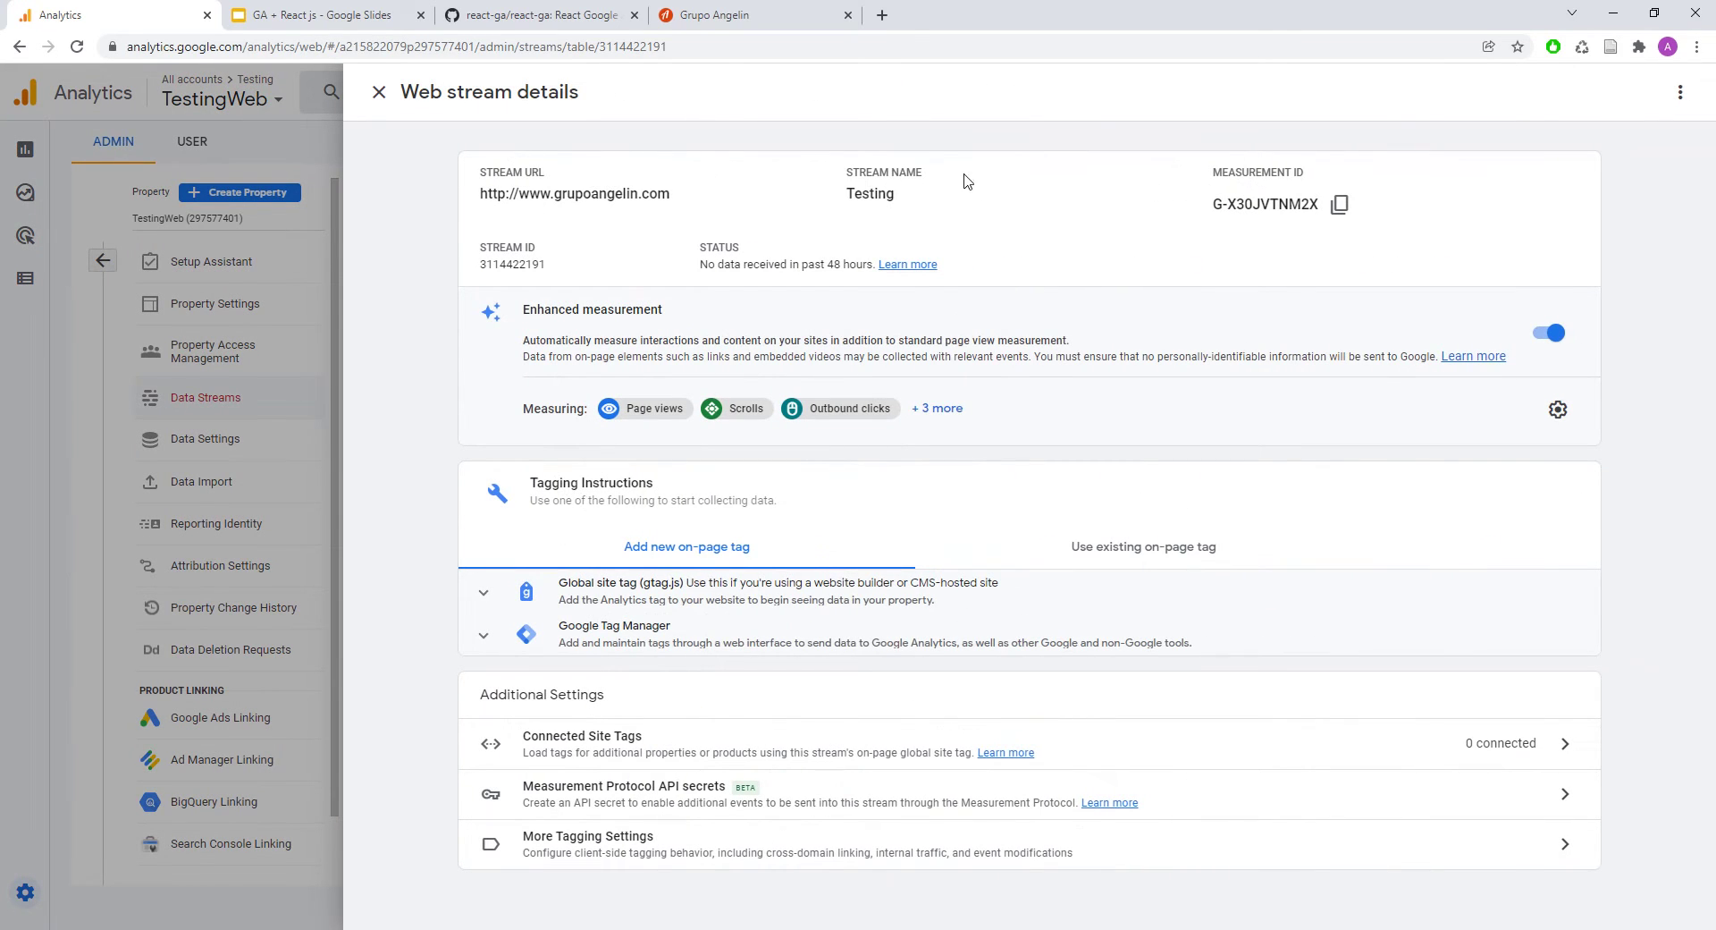
- Expand the Global site tag (gtag.js) instructions and examine the measurement ID in the stream details and the config line
left_click(838, 612)
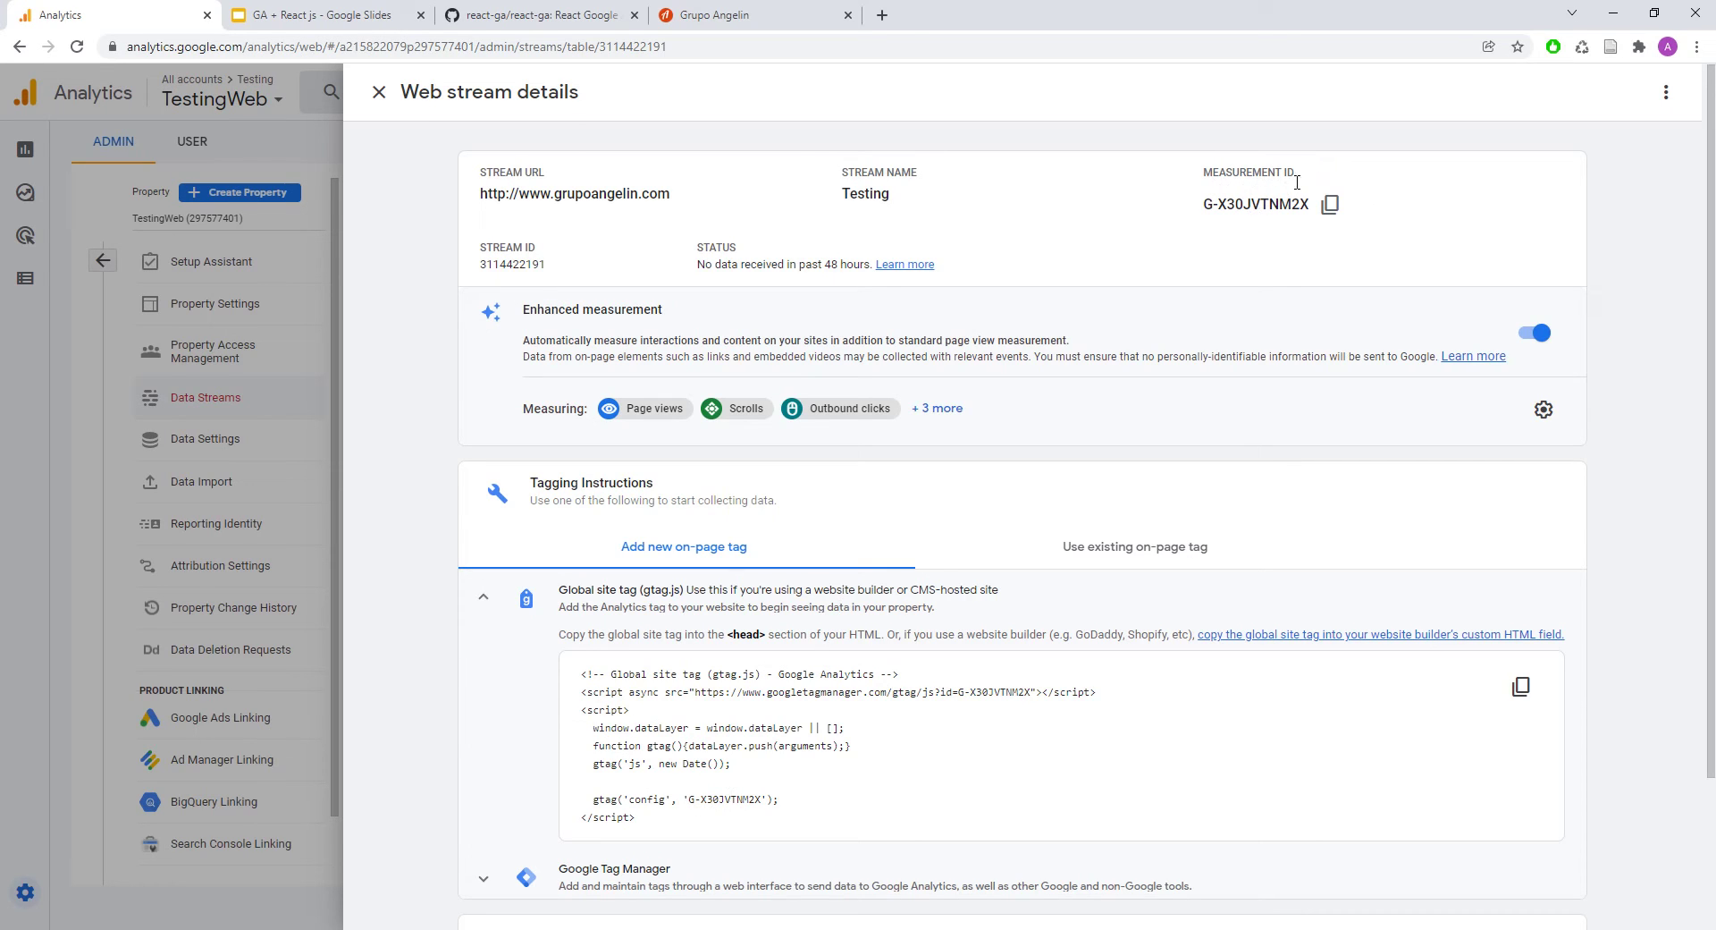
left_click_drag(1198, 173, 1317, 180)
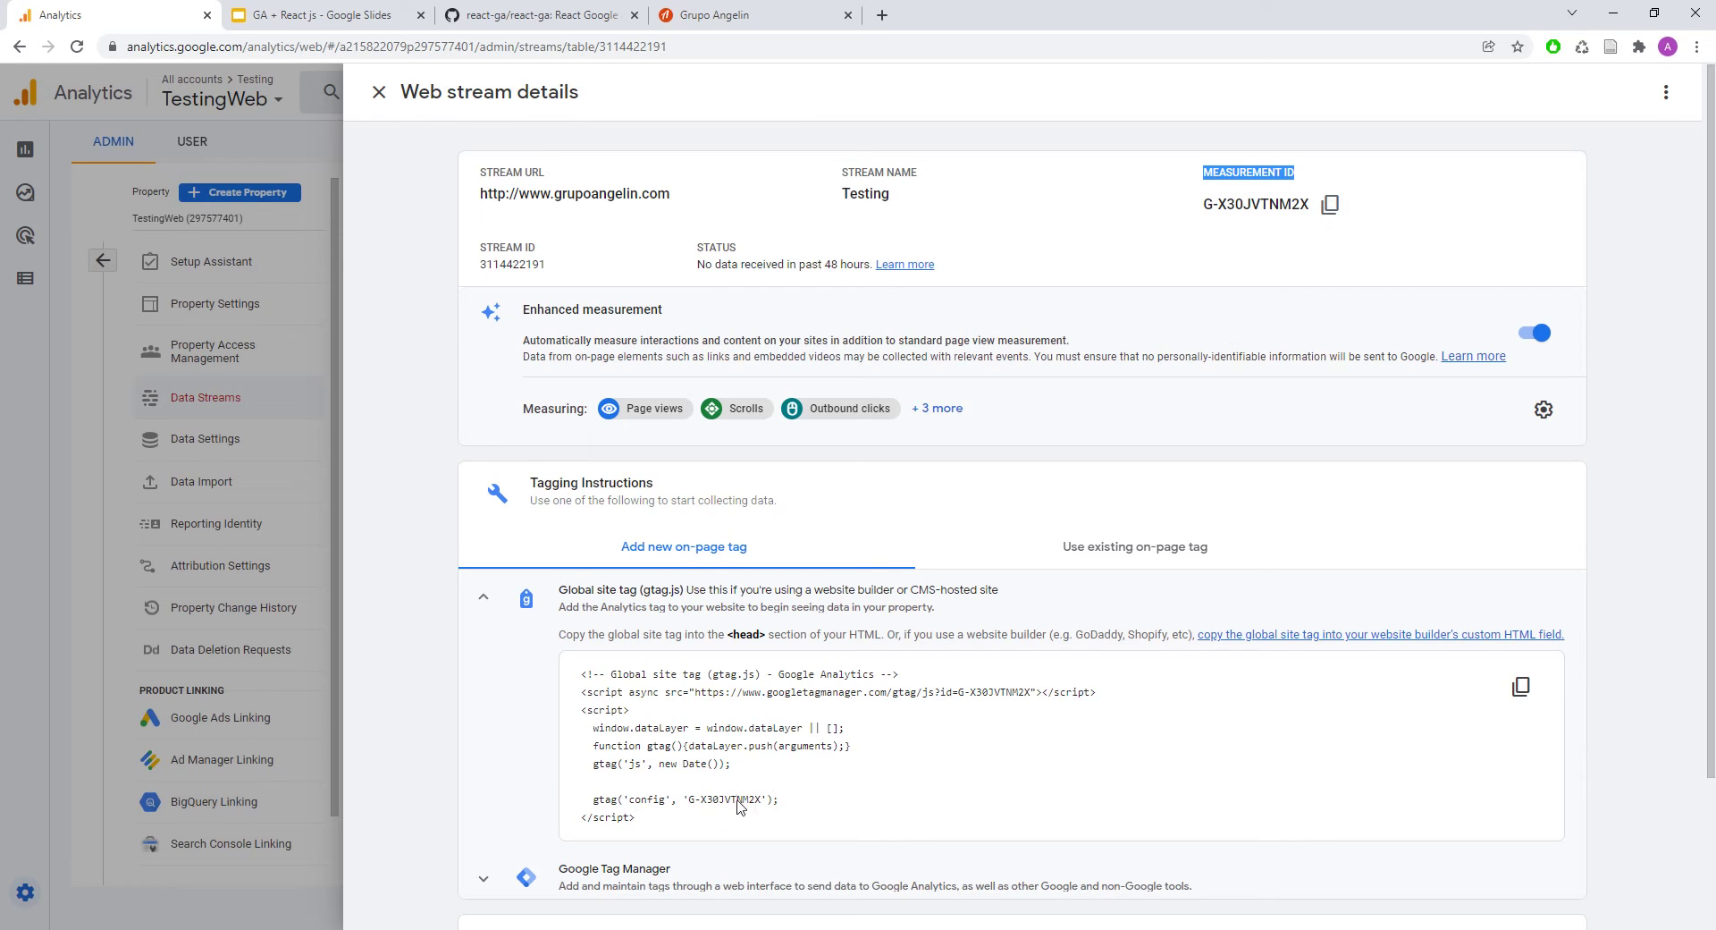
left_click_drag(686, 798, 775, 799)
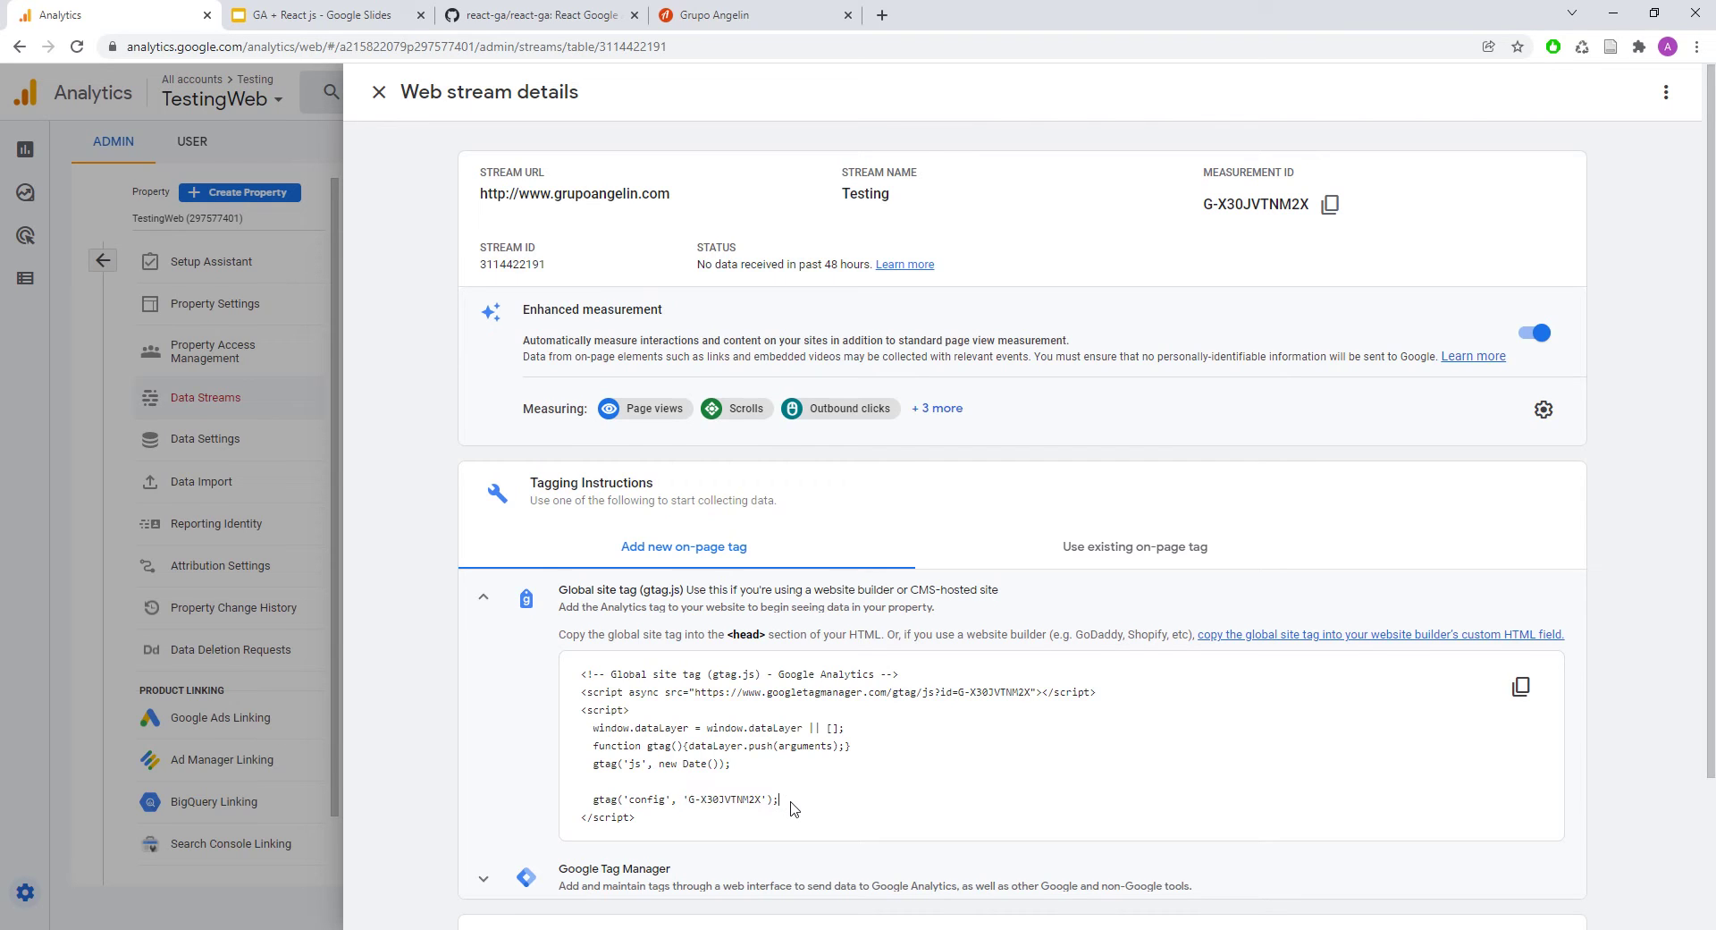
- Switch to Visual Studio Code and inspect the contents of the angelin-app project's public and src folders
key("alt+Tab")
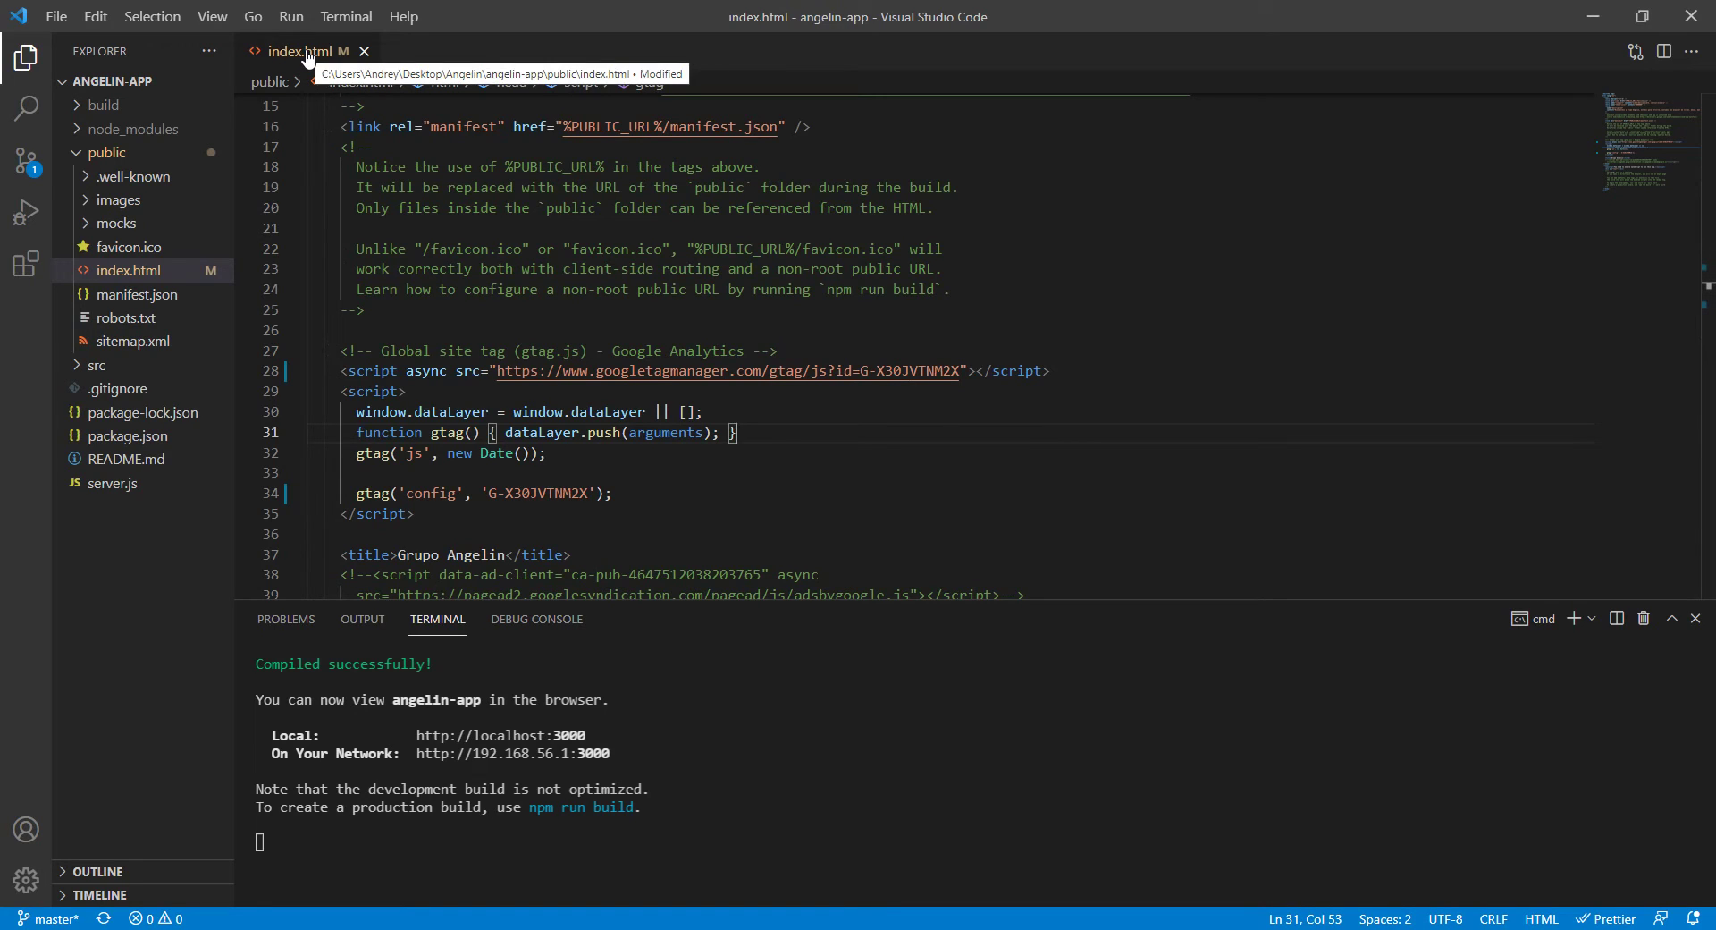
left_click(83, 160)
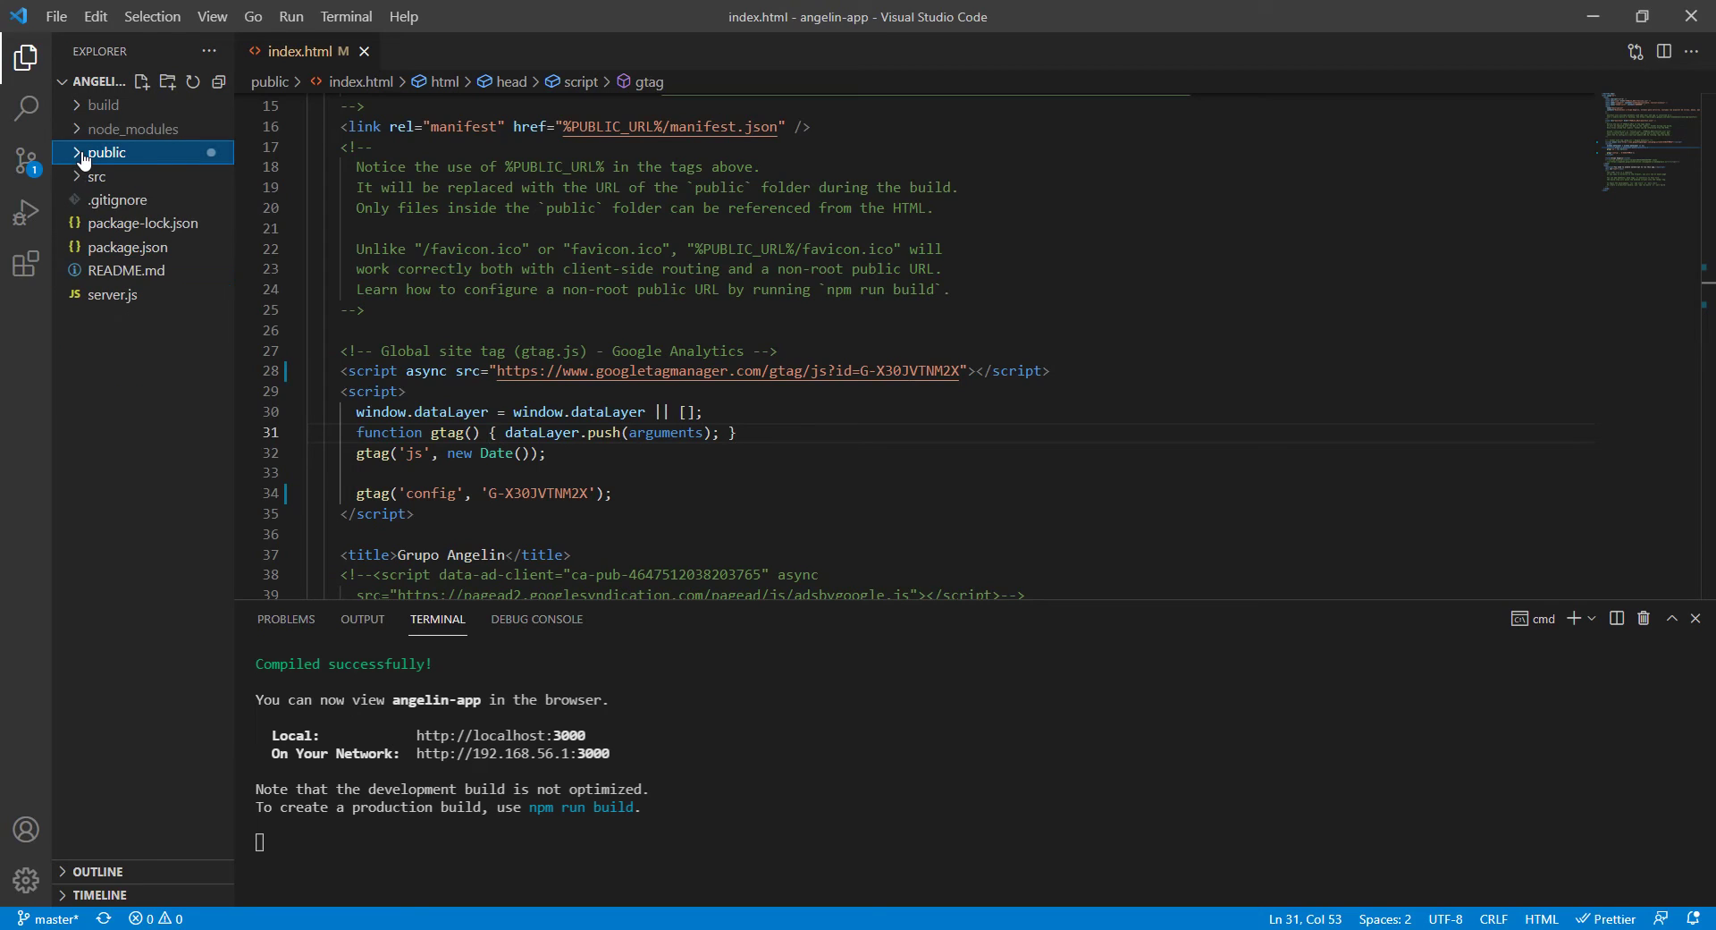
left_click(83, 155)
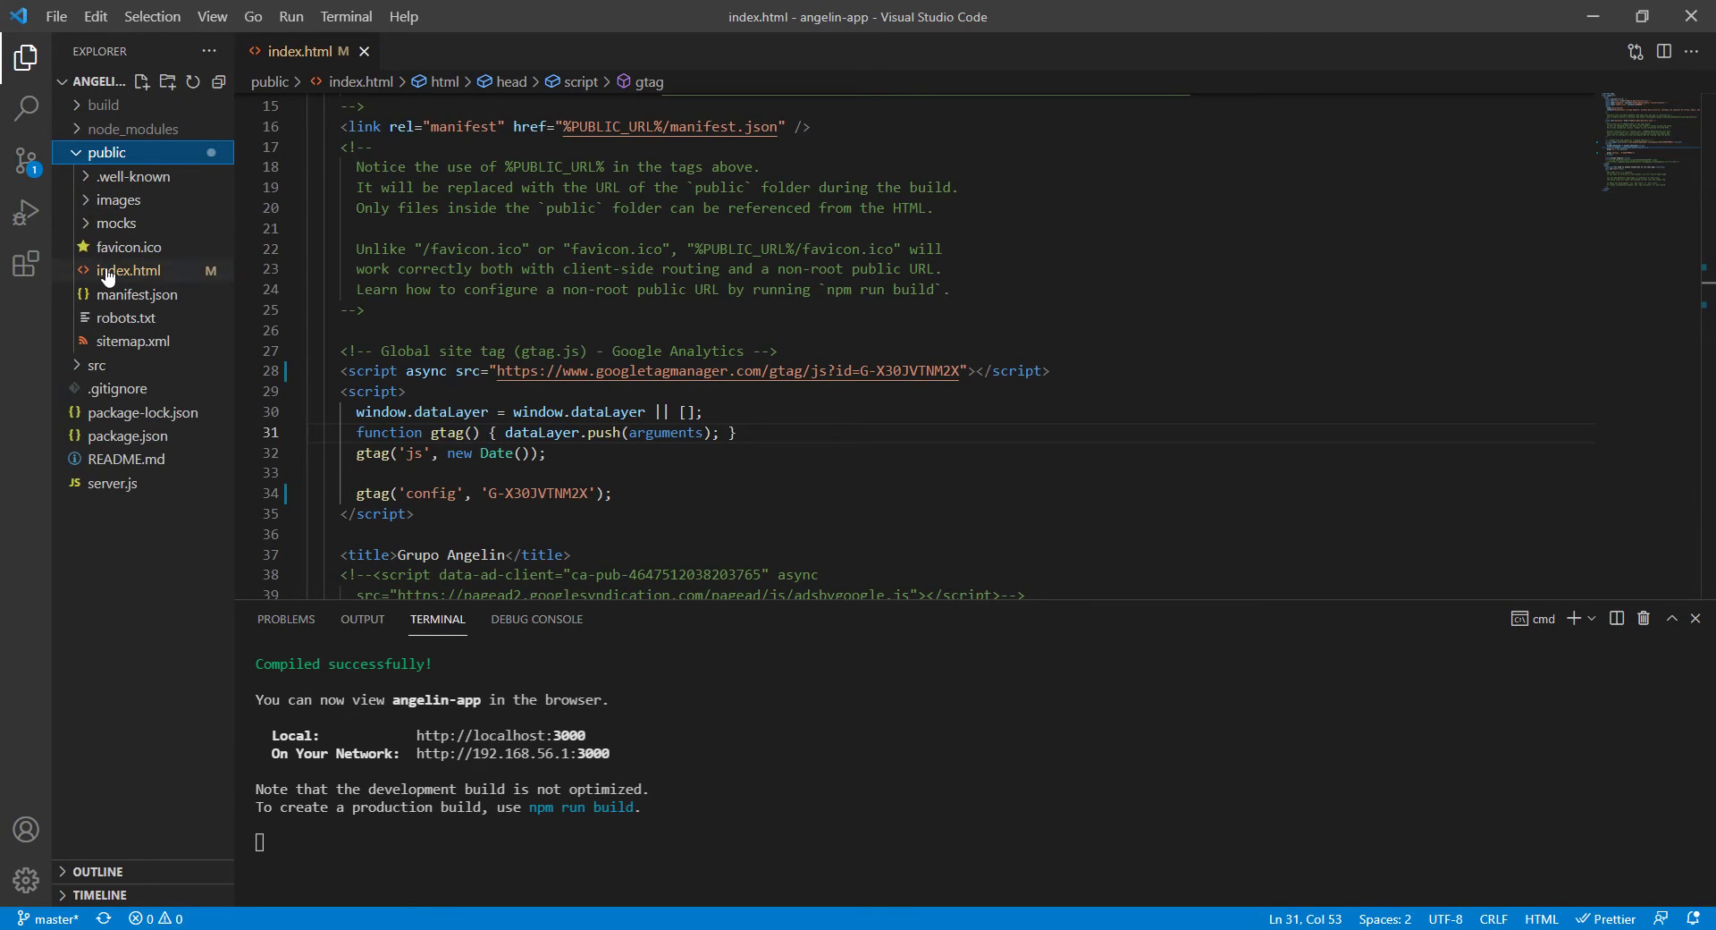
left_click(72, 159)
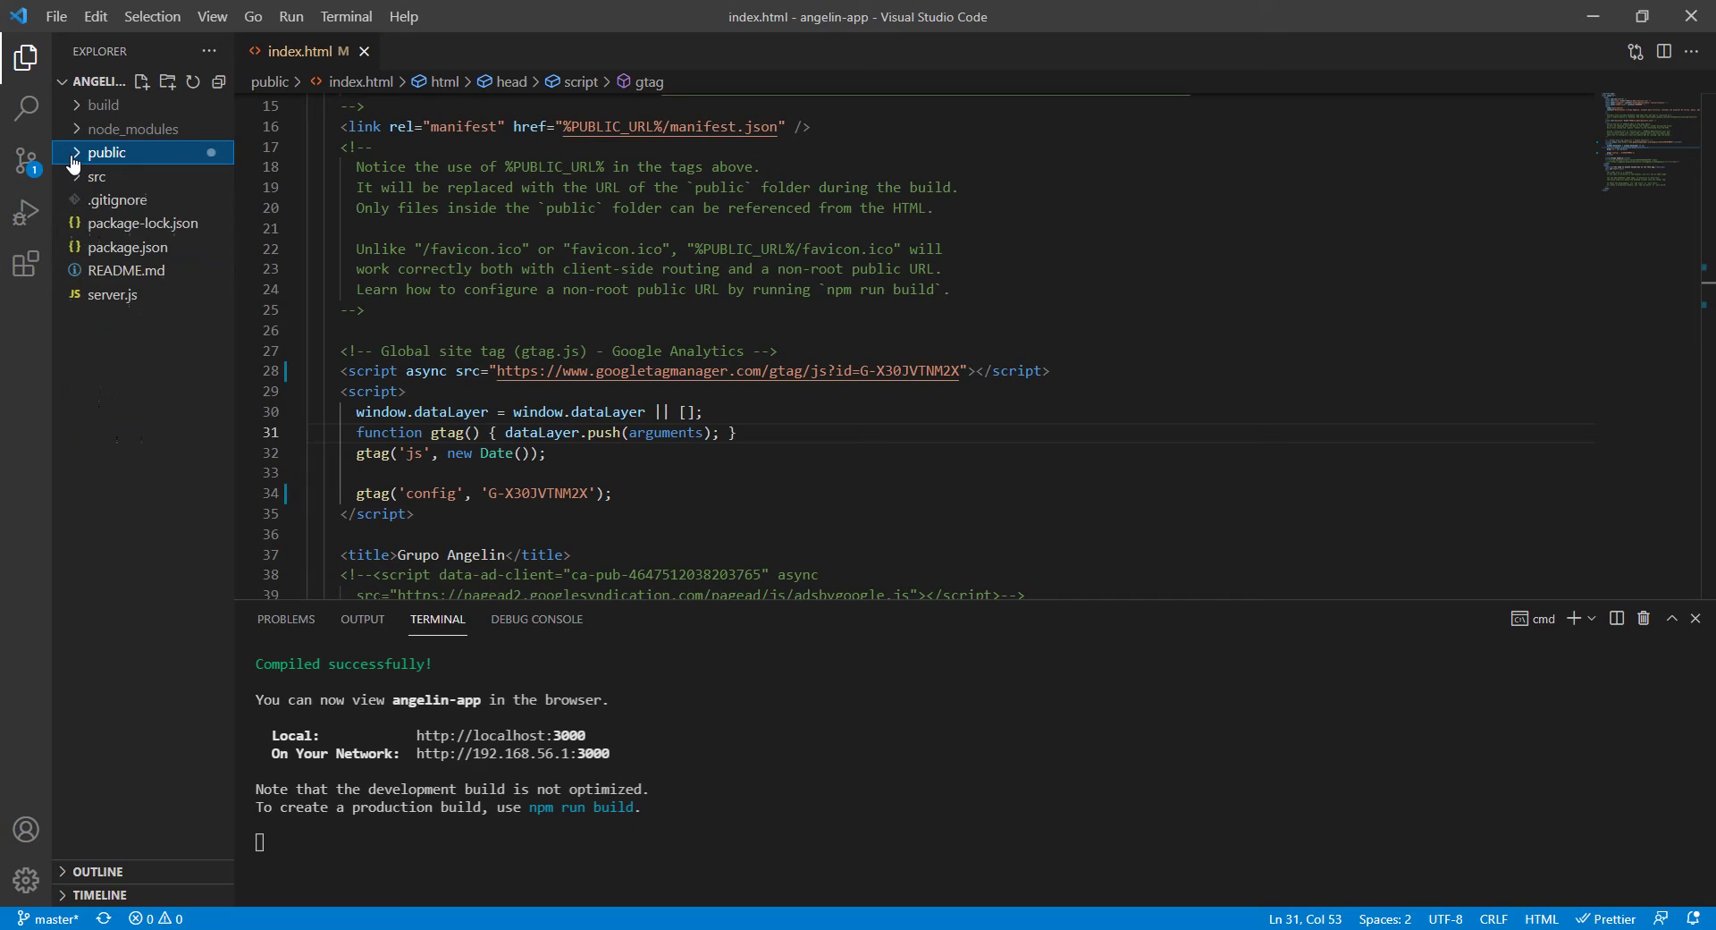
left_click(79, 175)
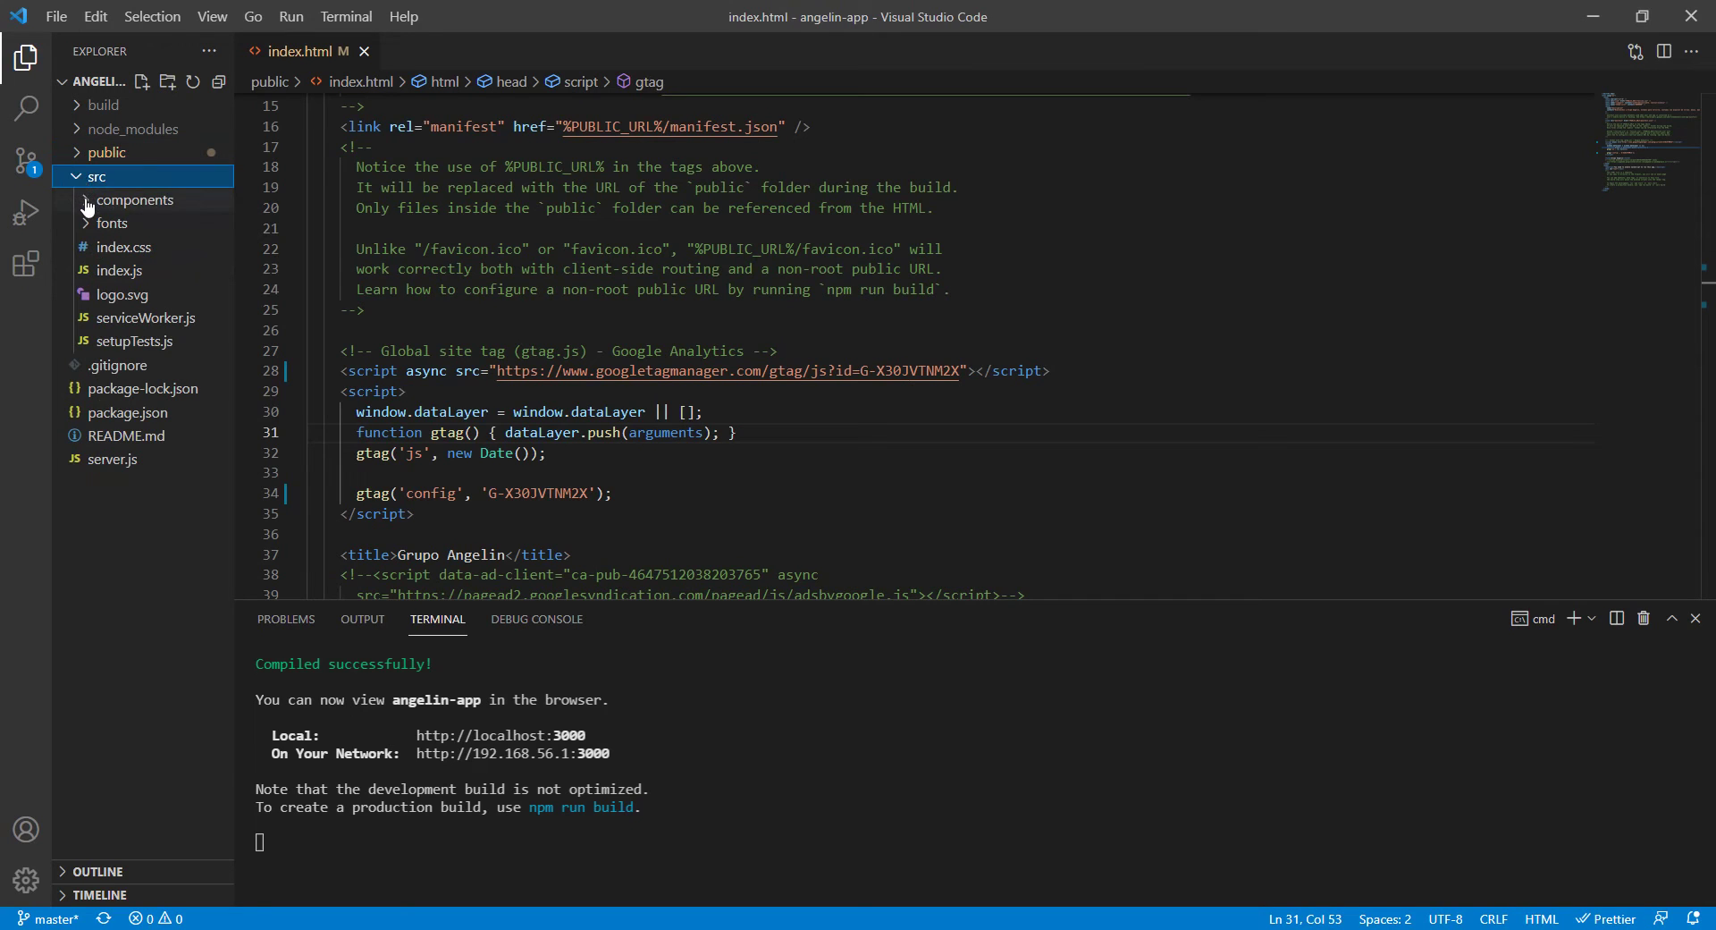
left_click(85, 201)
left_click(86, 205)
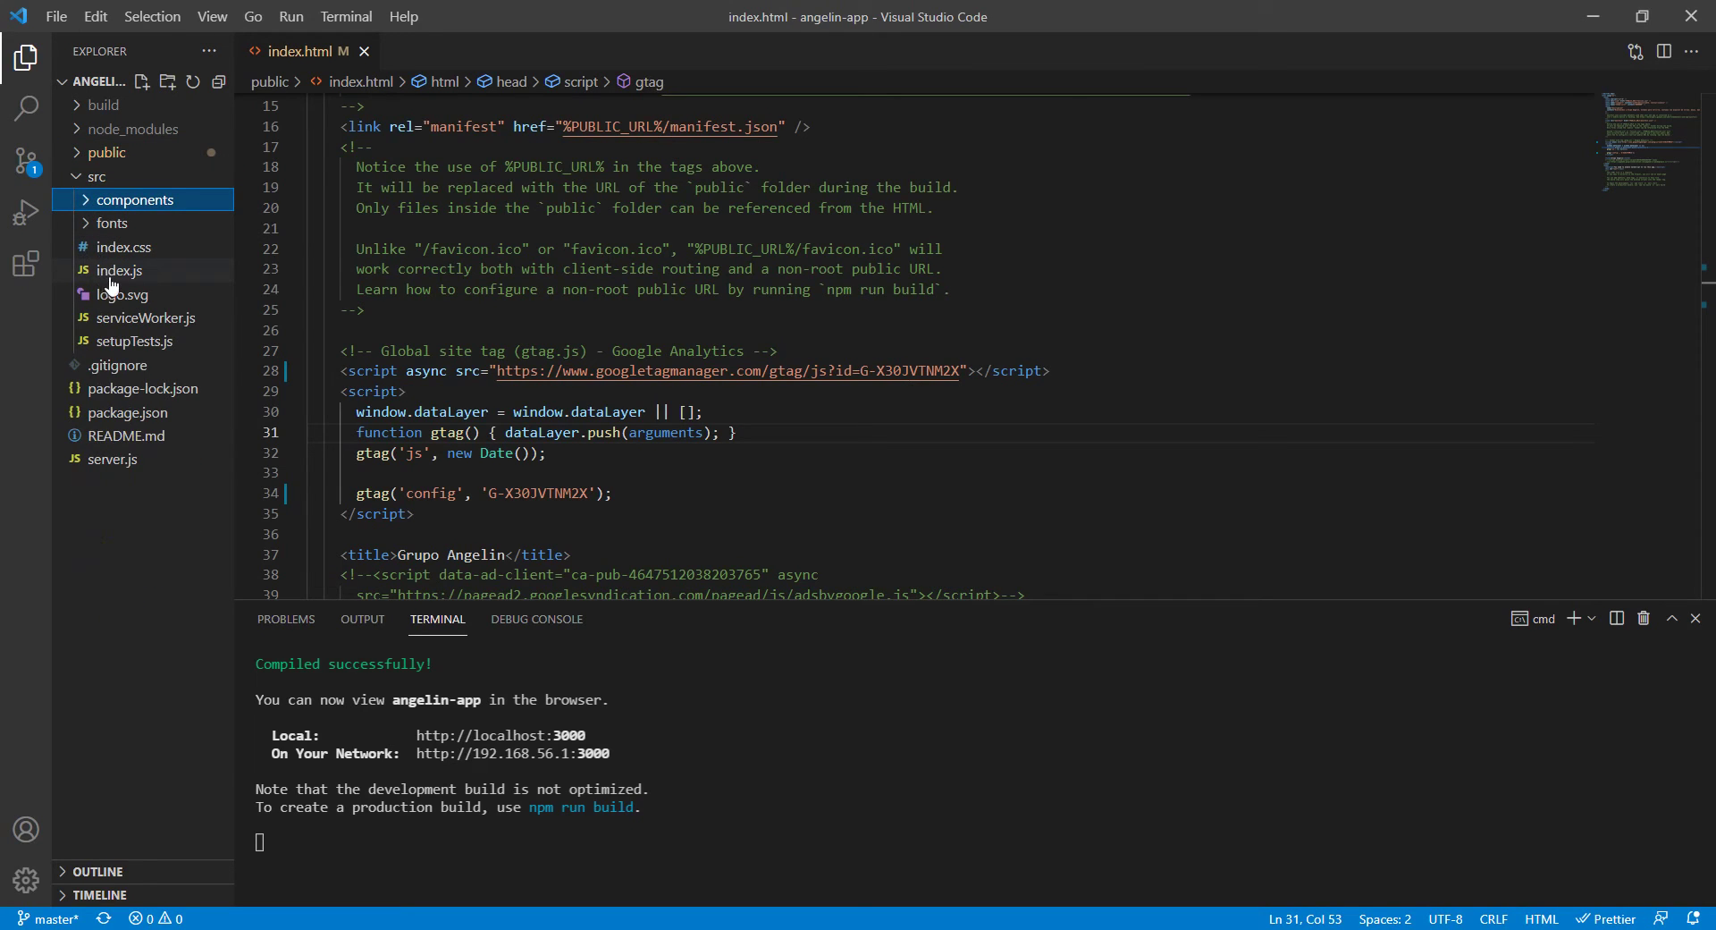
left_click(78, 177)
- Examine where the Global site tag script sits inside the head element of index.html
scroll(386, 214, "up", 5)
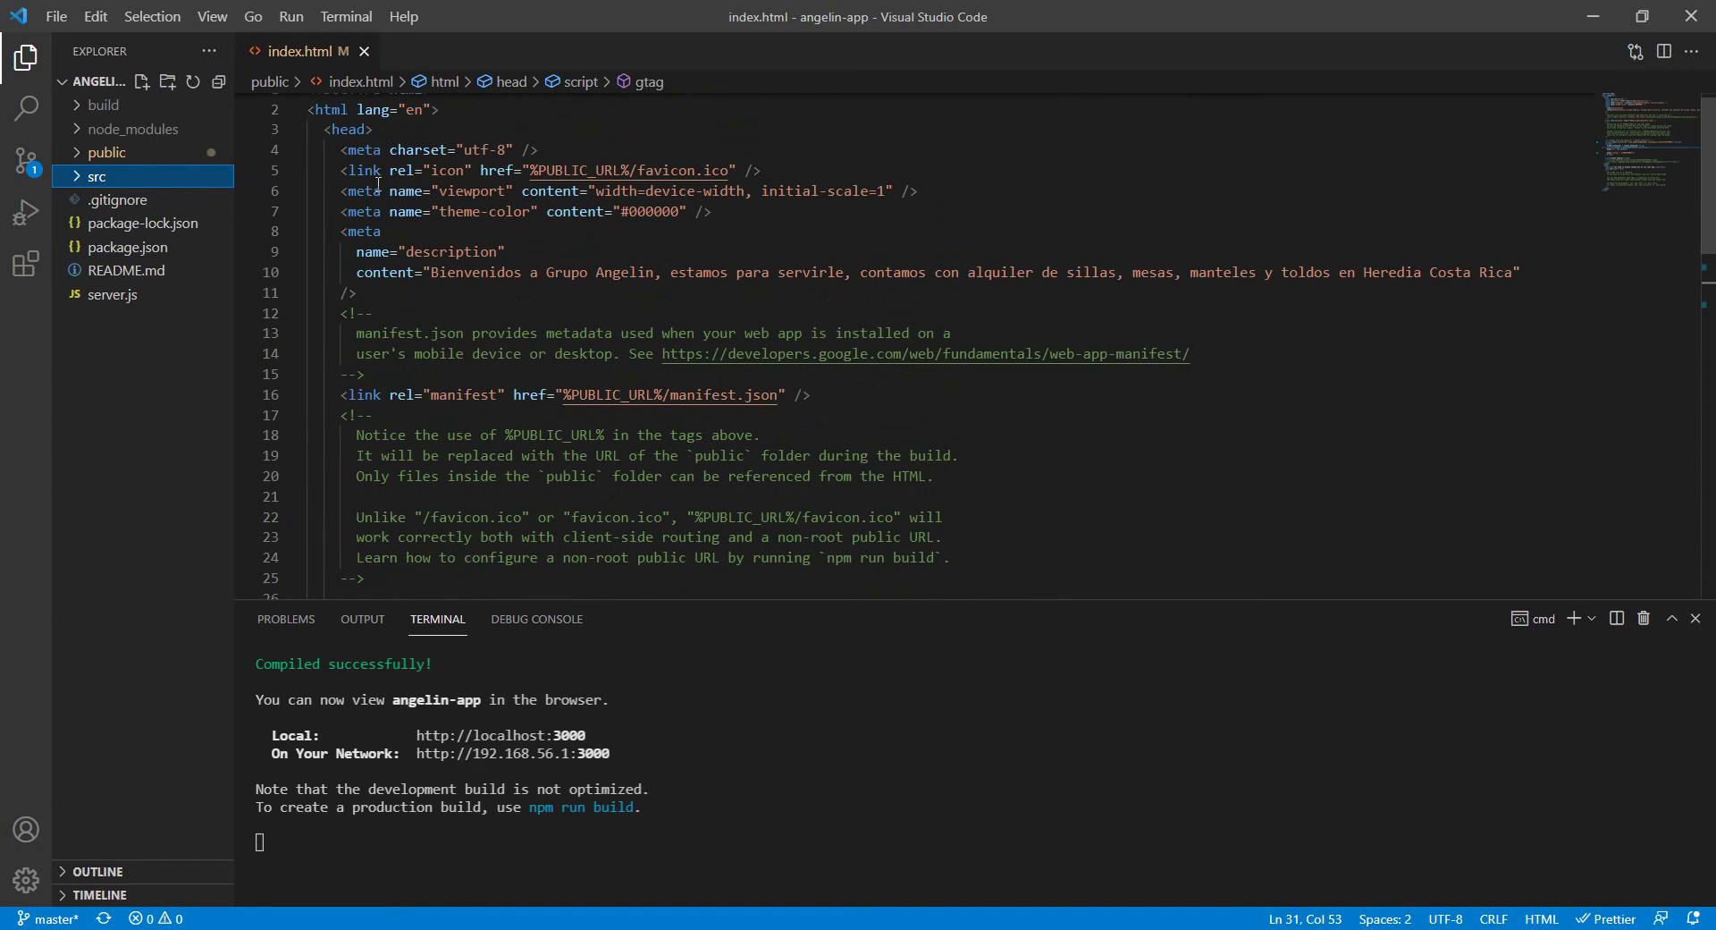
left_click_drag(373, 128, 327, 129)
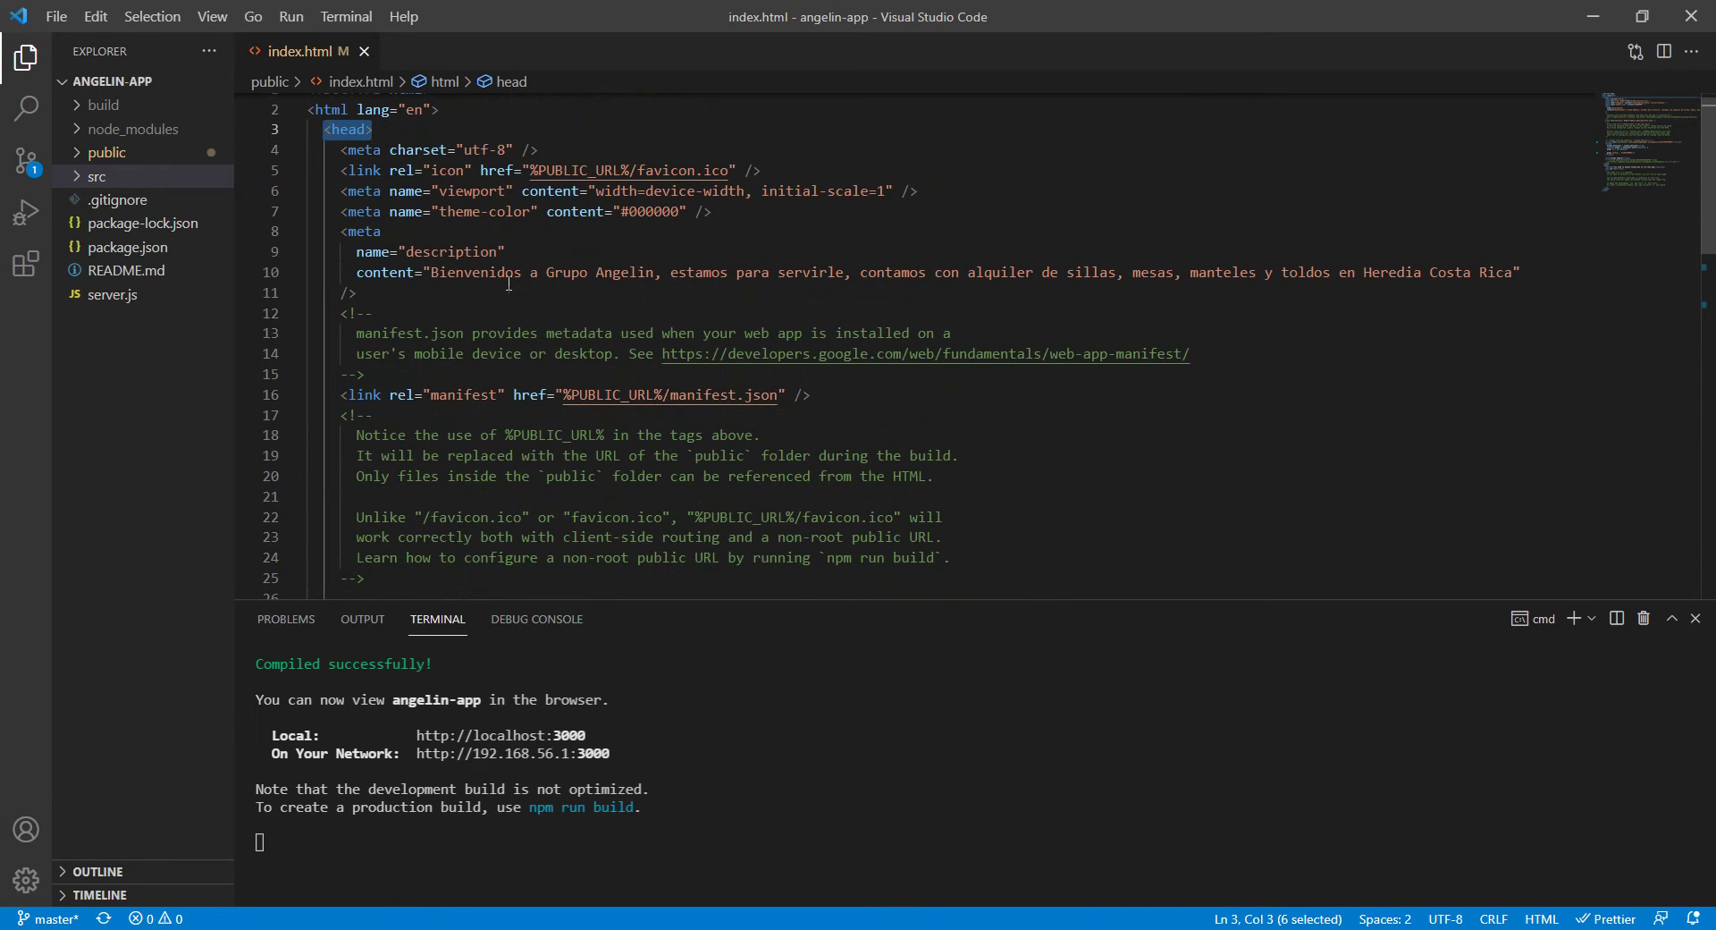
scroll(509, 285, "down", 5)
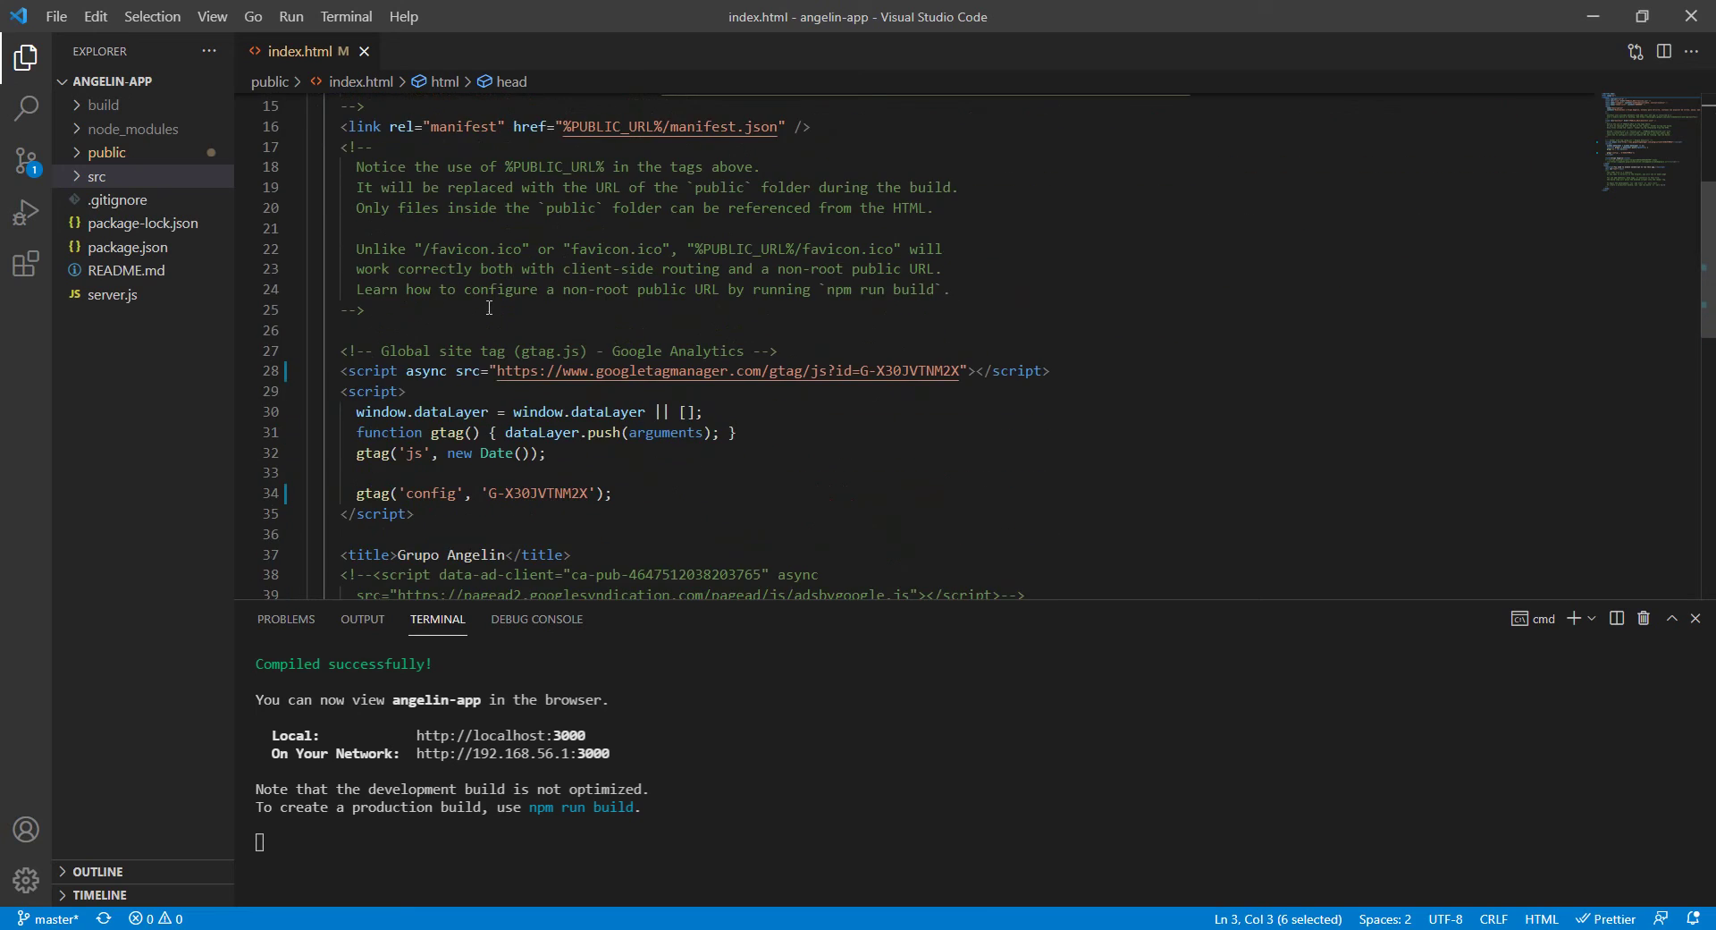
scroll(461, 337, "up", 2)
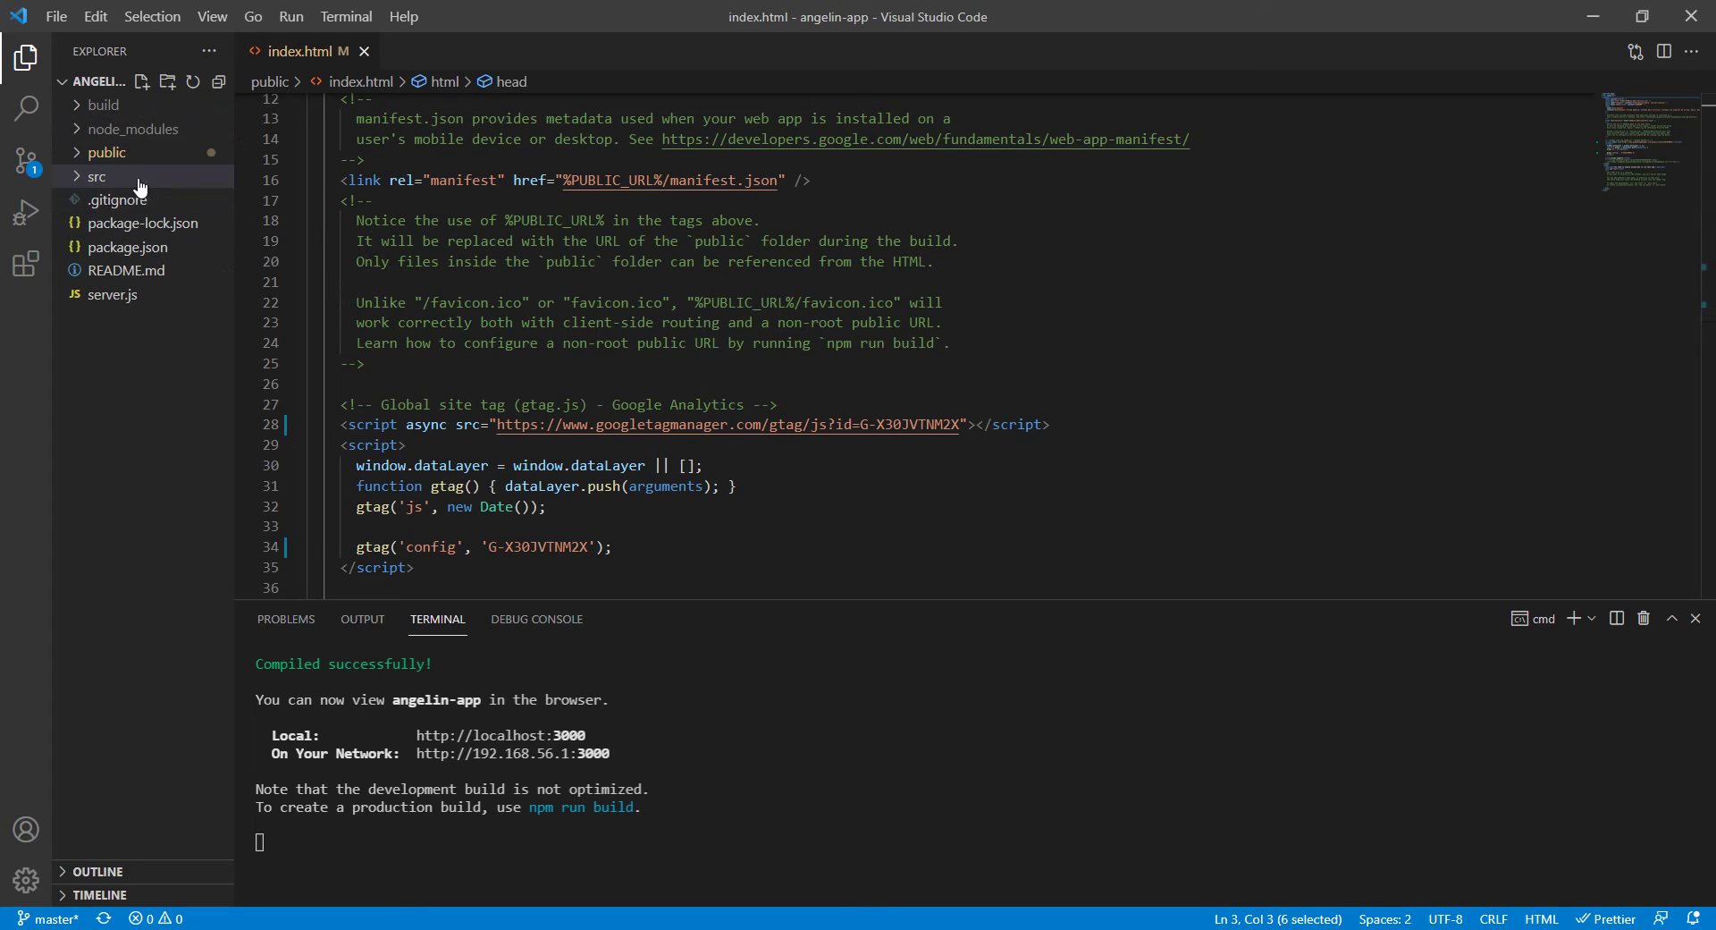
scroll(486, 389, "down", 1)
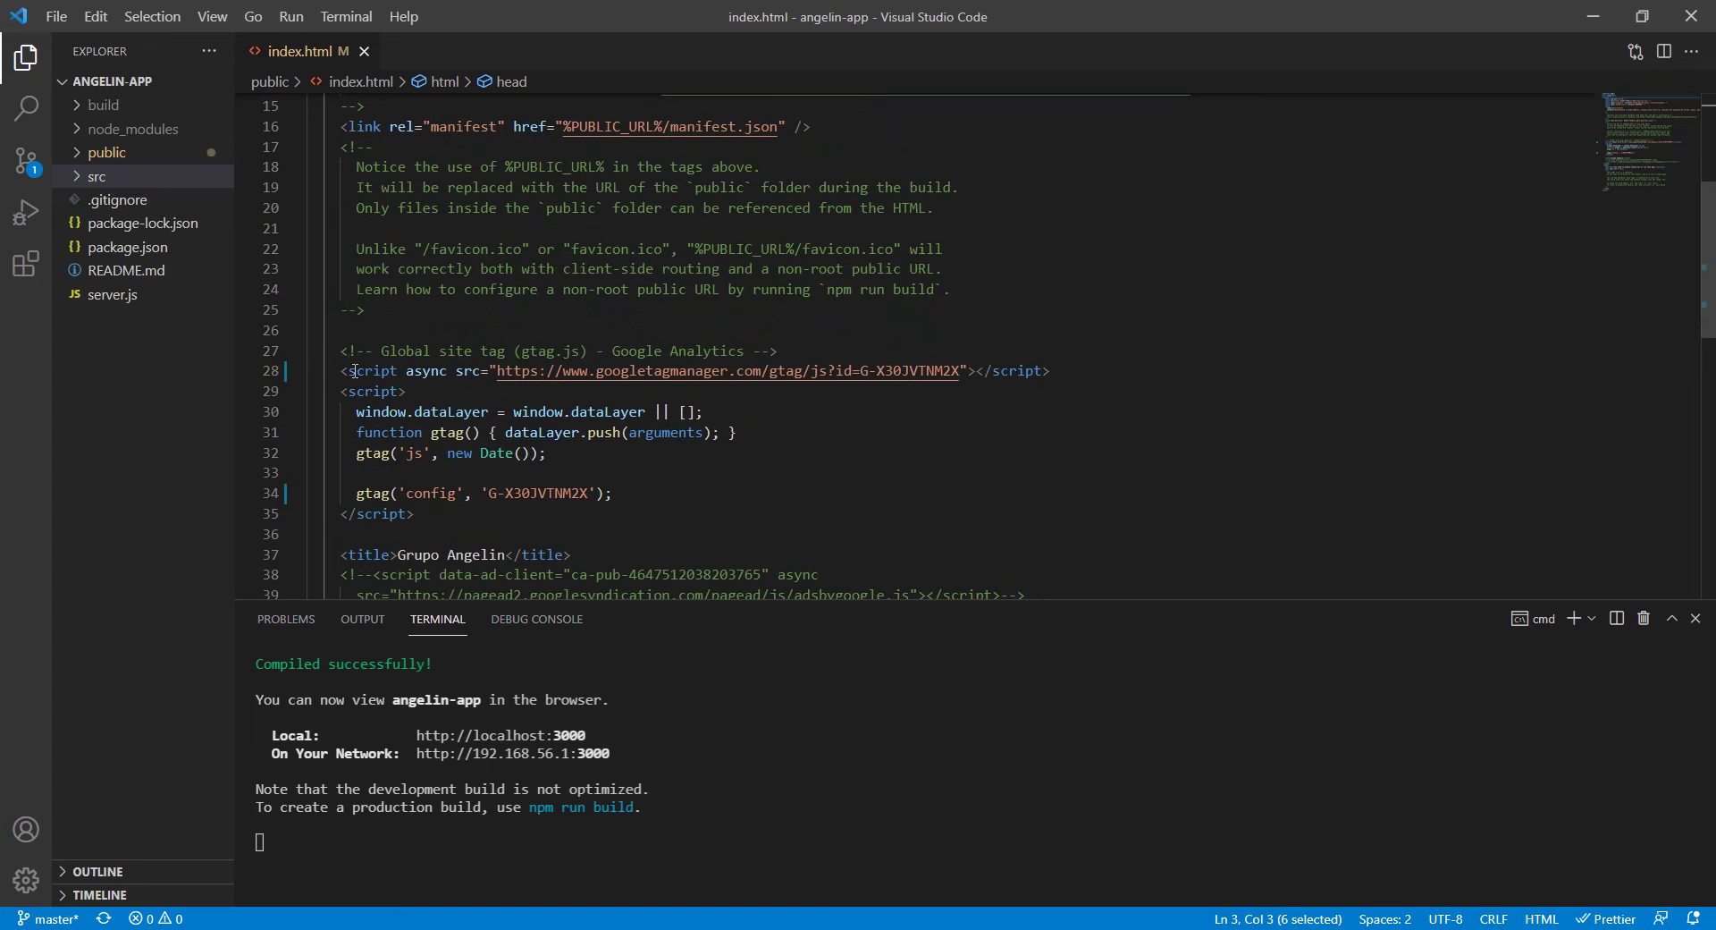
- Switch back to Google Analytics in the browser, close the web stream details, and reload the Grupo Angelin site at localhost:3000
key("alt+Tab")
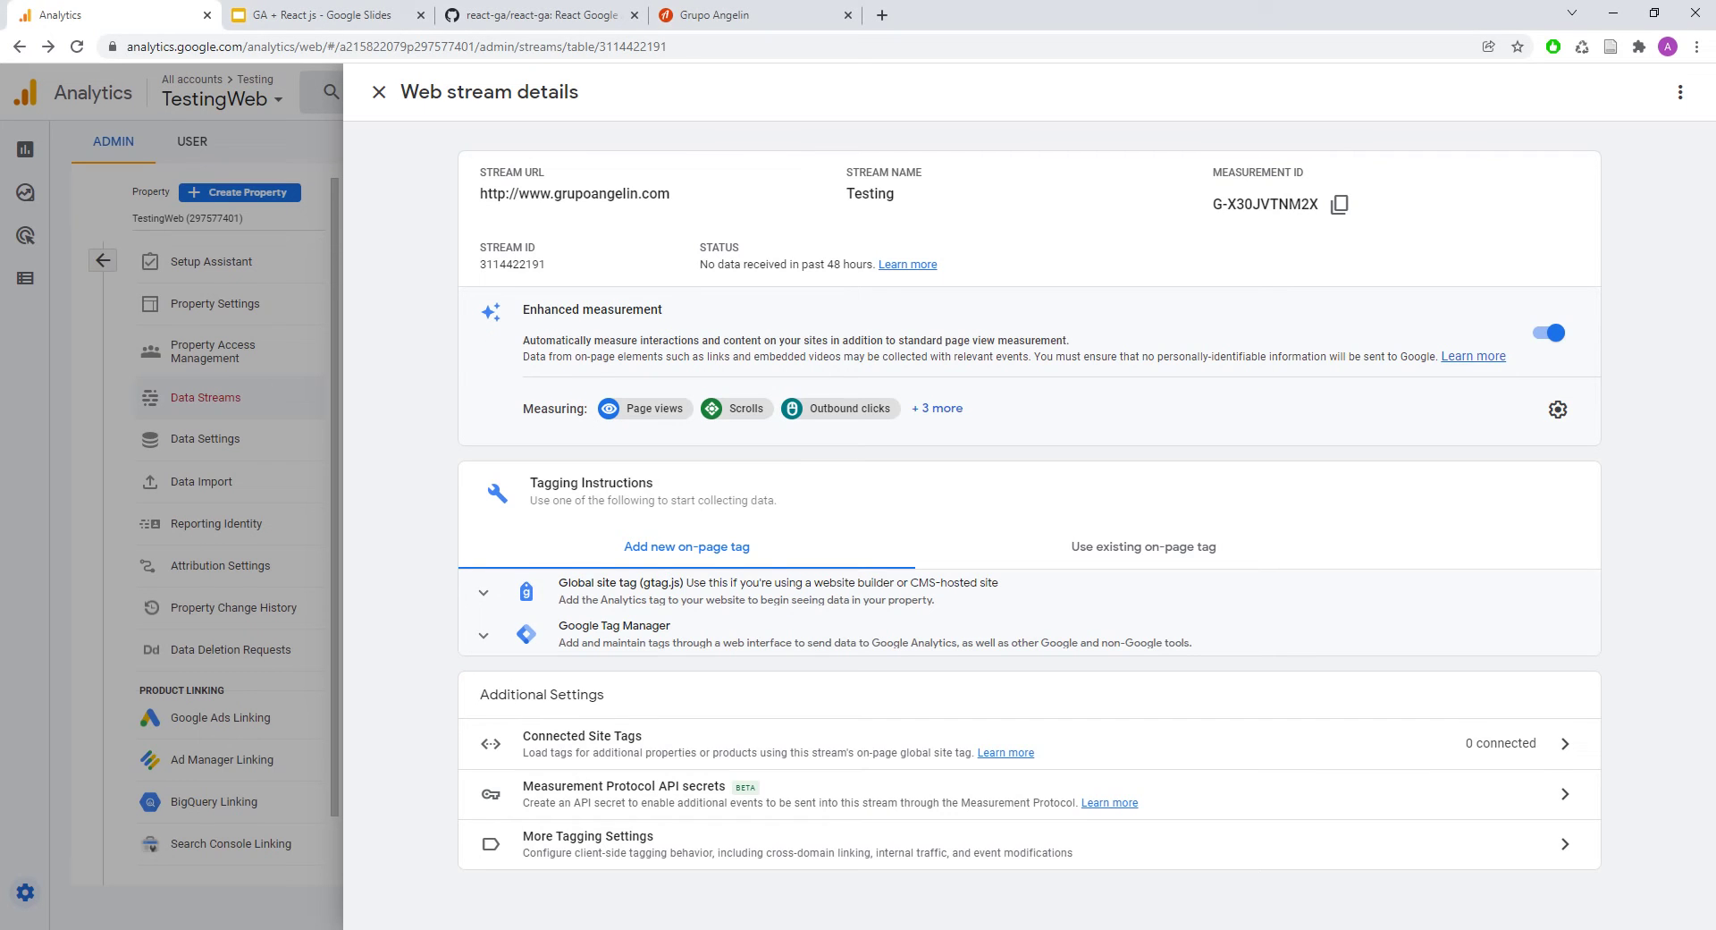
left_click(378, 92)
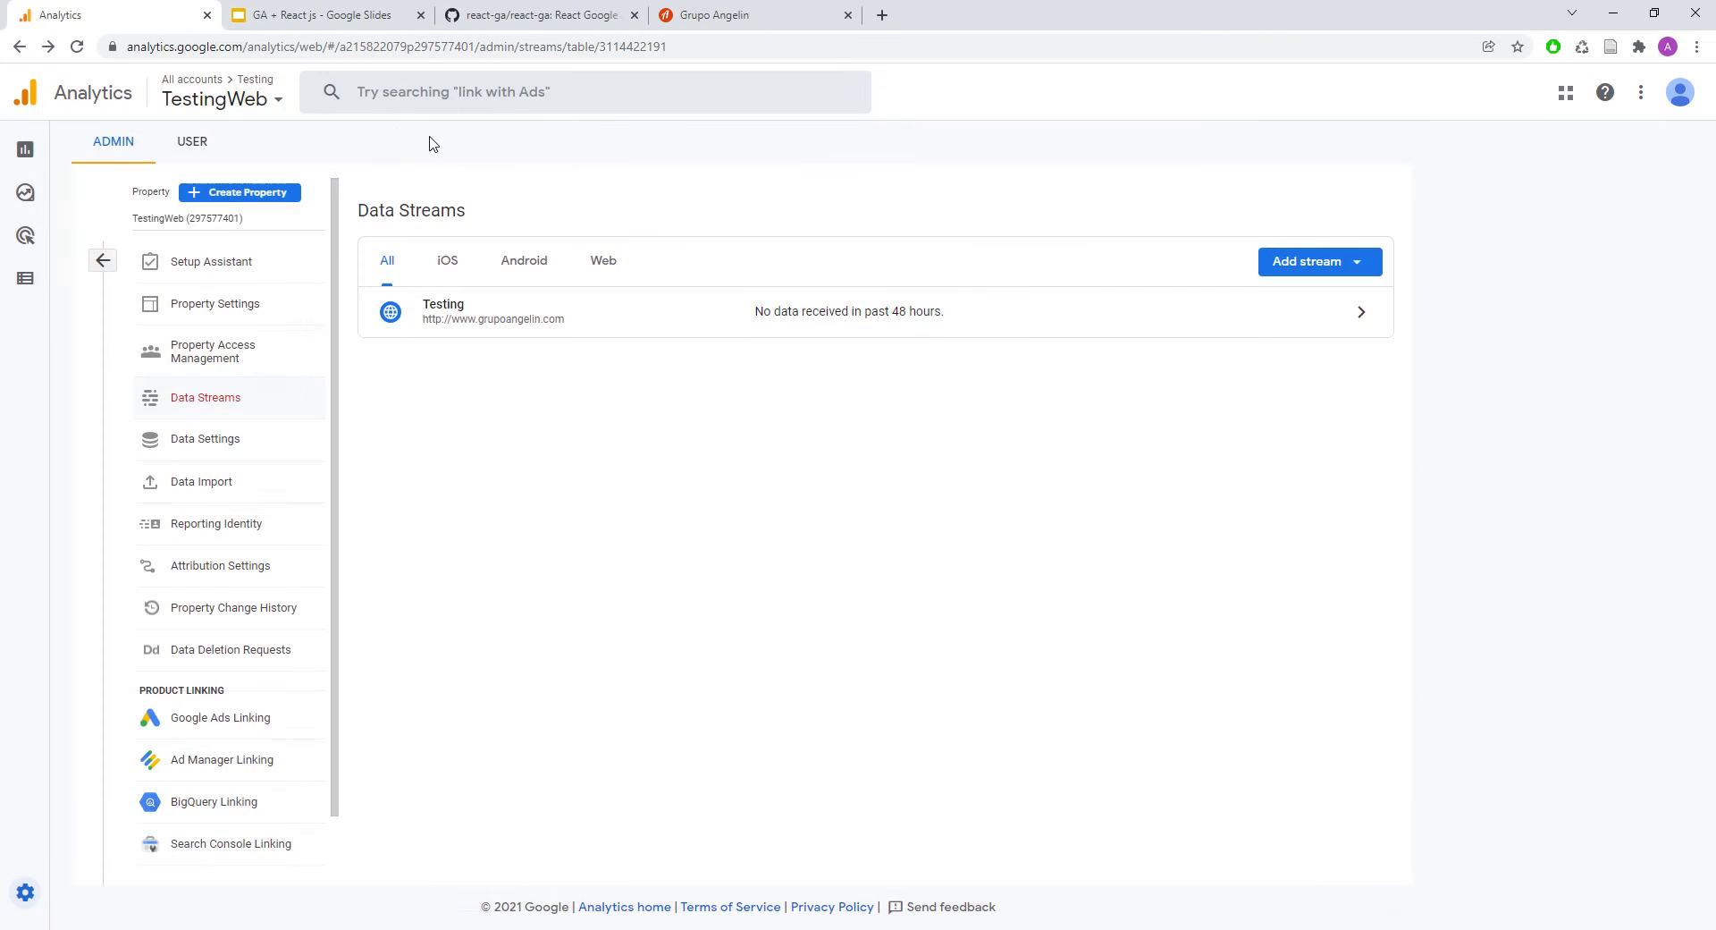
left_click(684, 11)
key("F5")
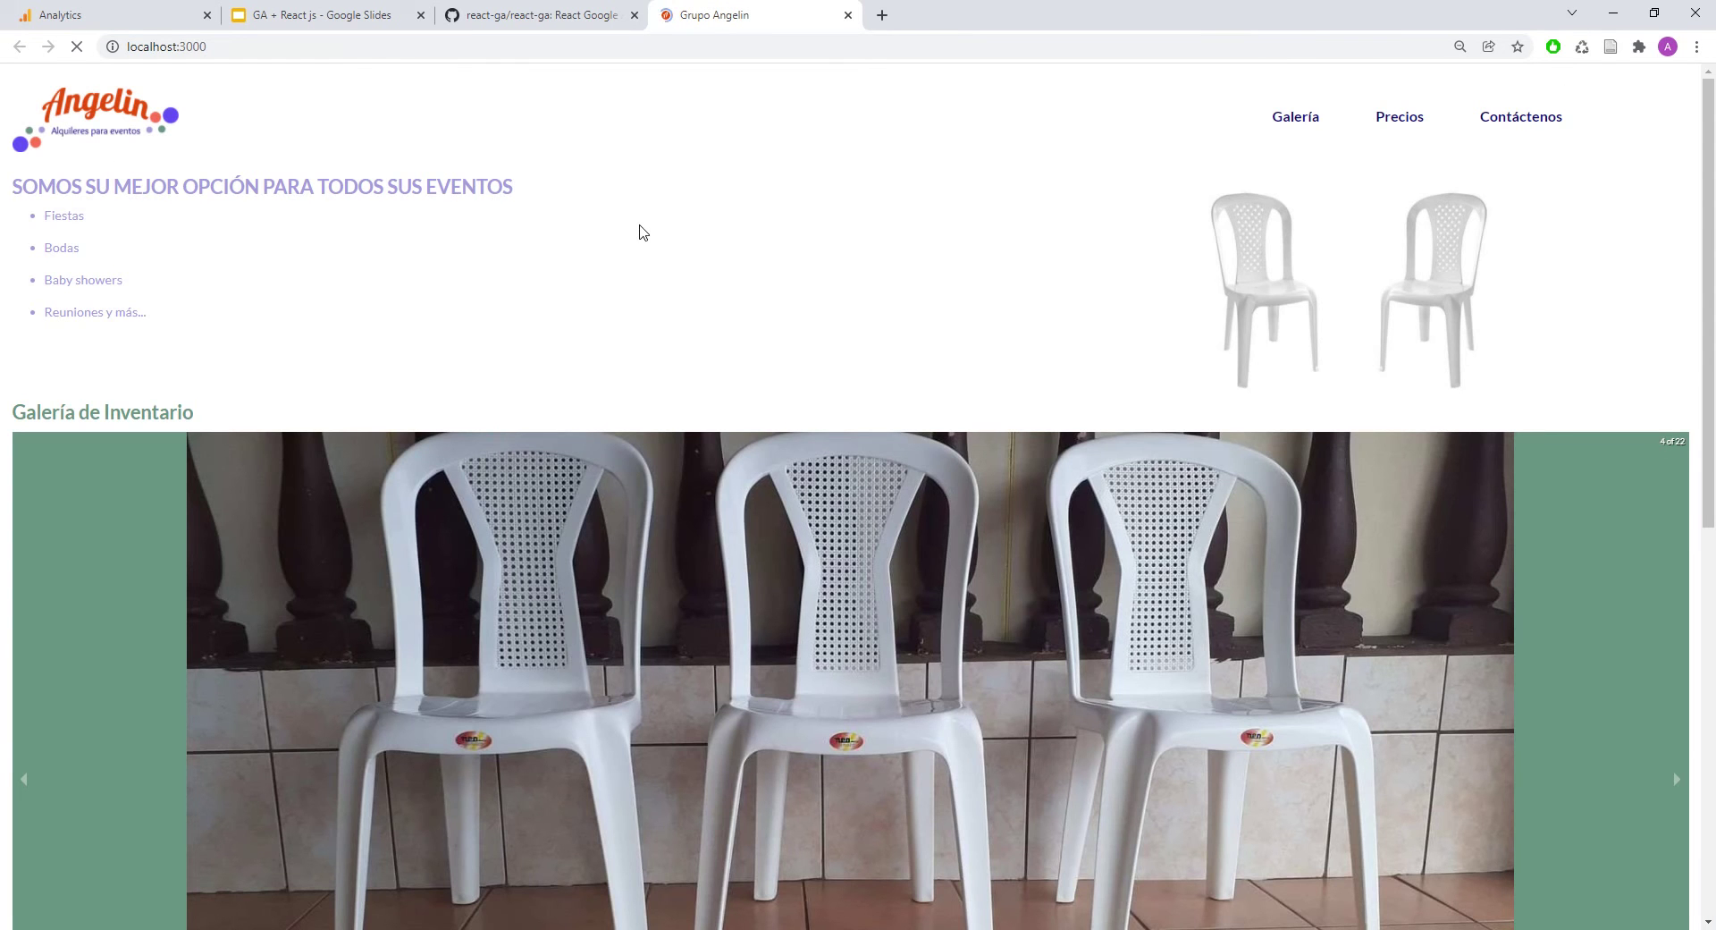
- Search the page's elements in DevTools for "google" and go to the match in the googletagmanager script URL
key("F12")
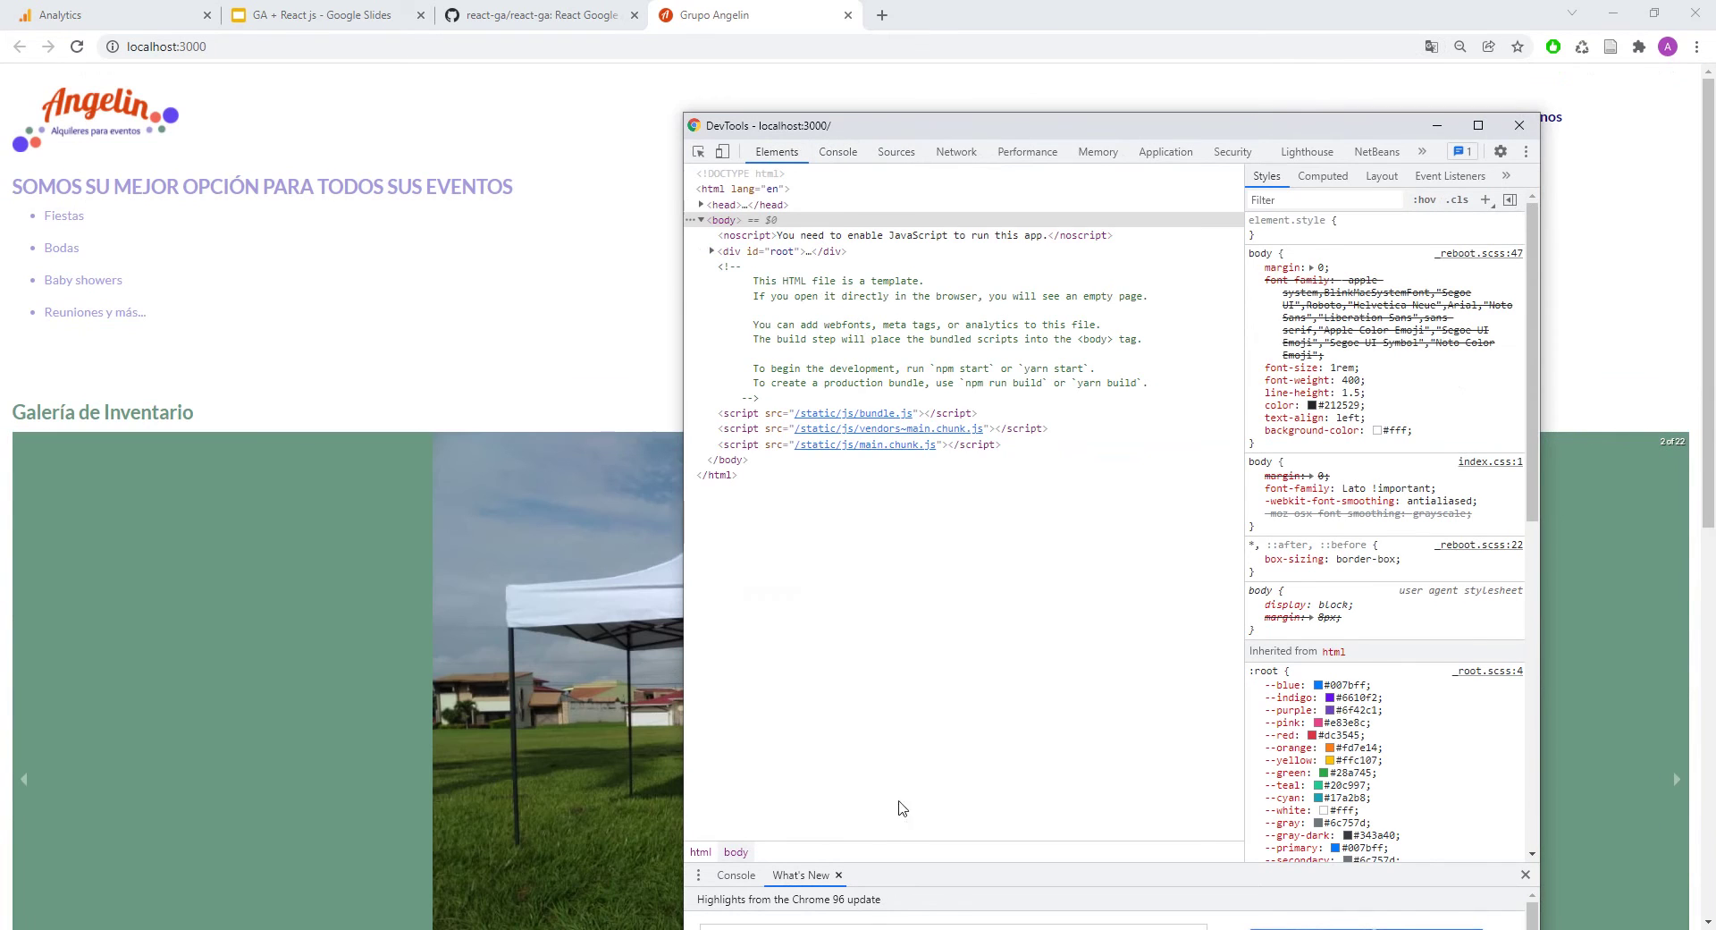
key("ctrl+f")
type("google")
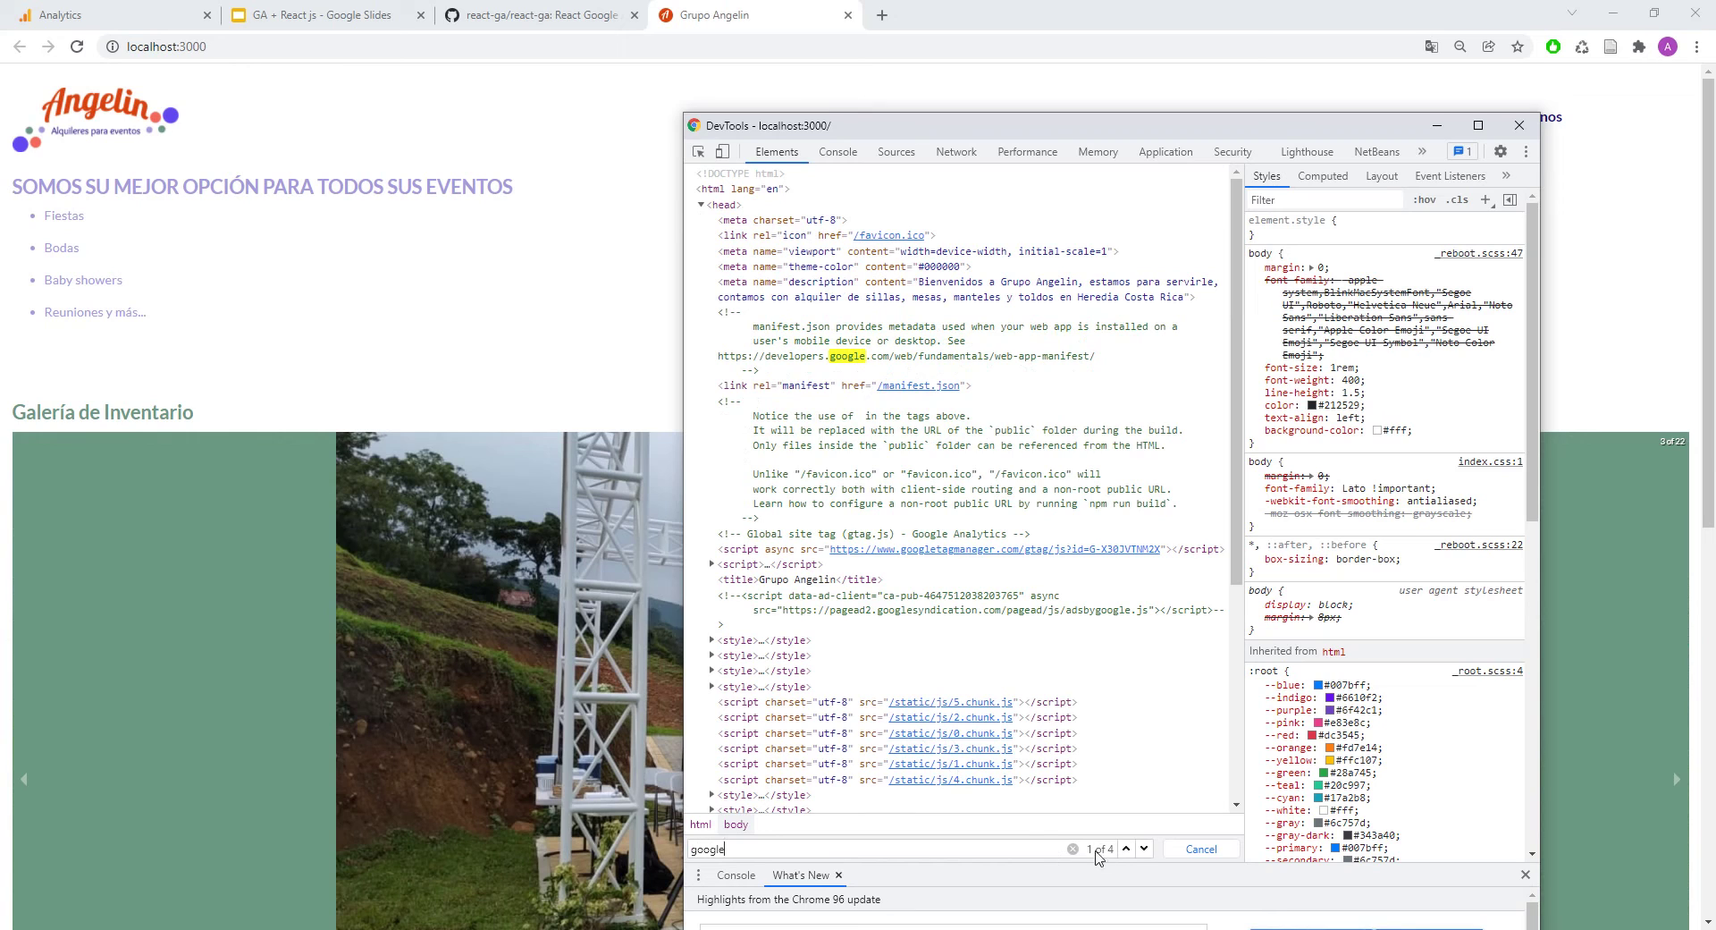
left_click(1144, 849)
left_click(1144, 849)
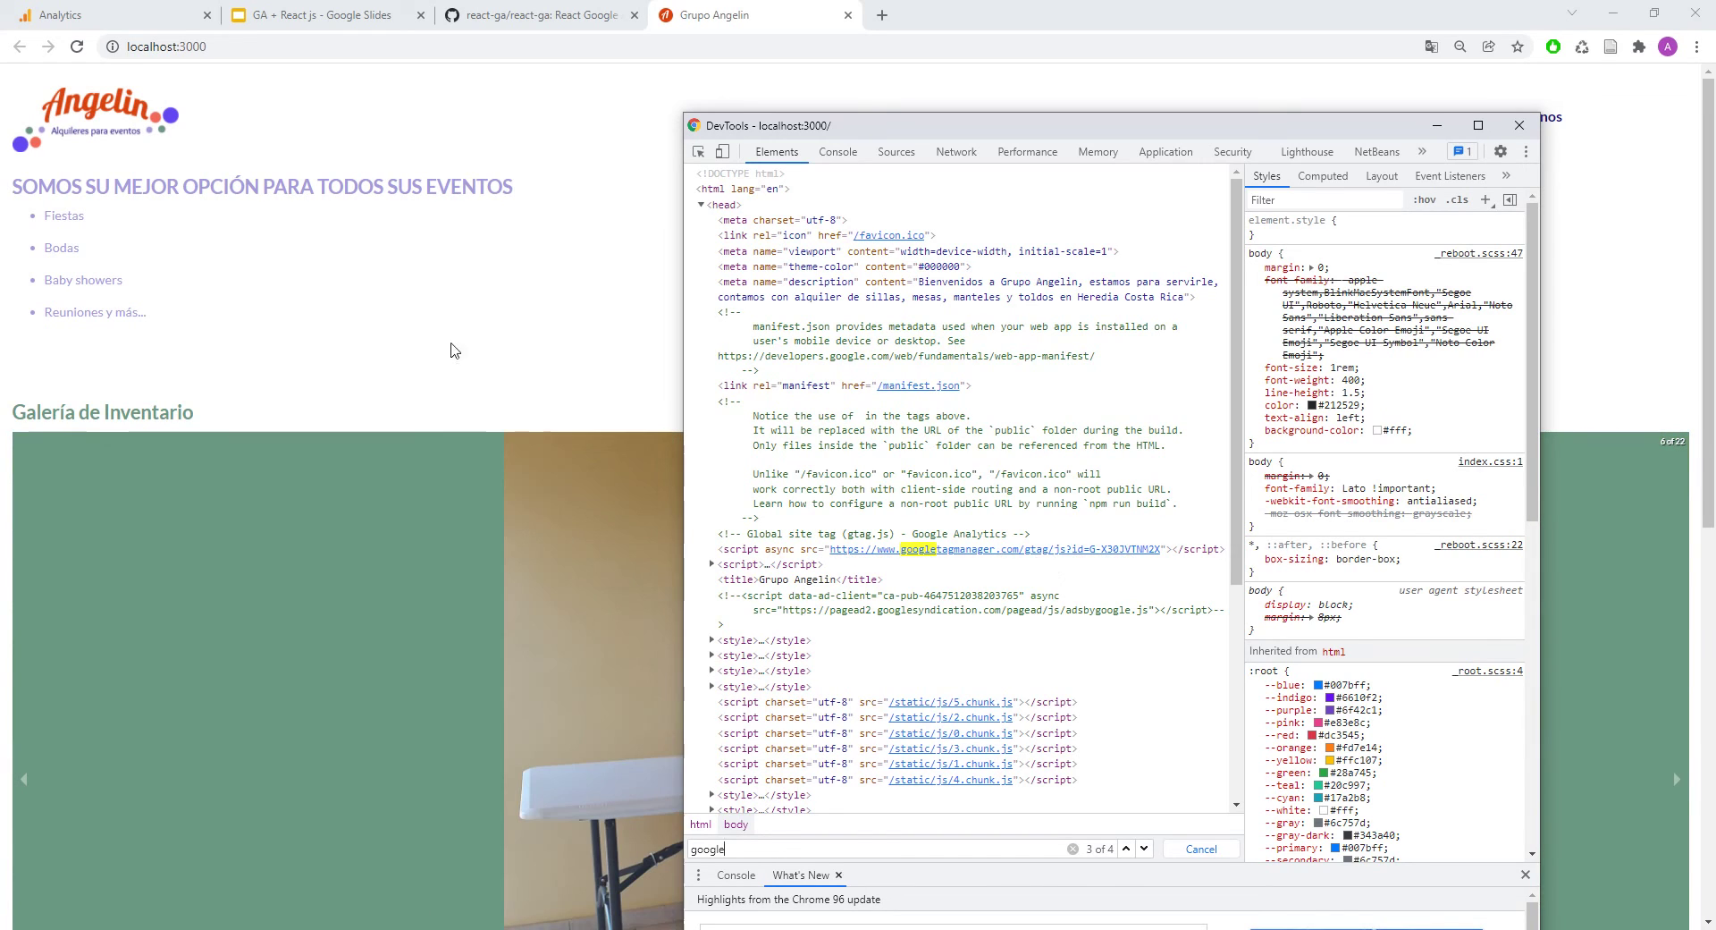
- Return to Google Analytics, check the Testing stream's details, and open the Reports snapshot for TestingWeb
left_click(60, 16)
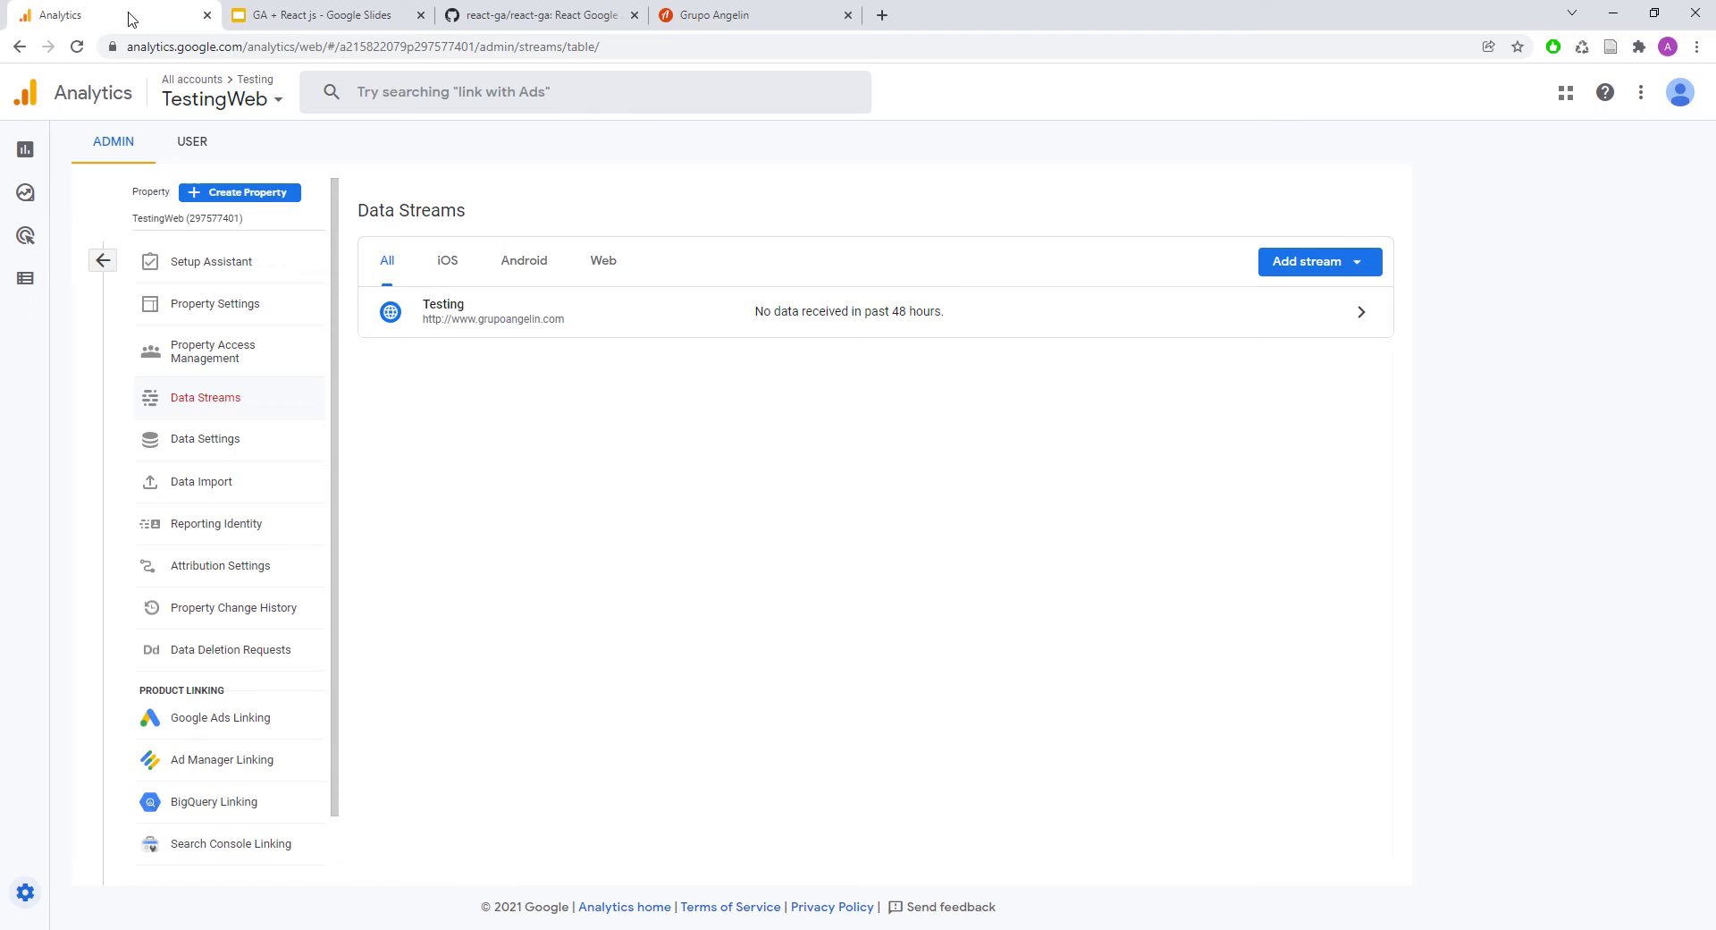
left_click(489, 317)
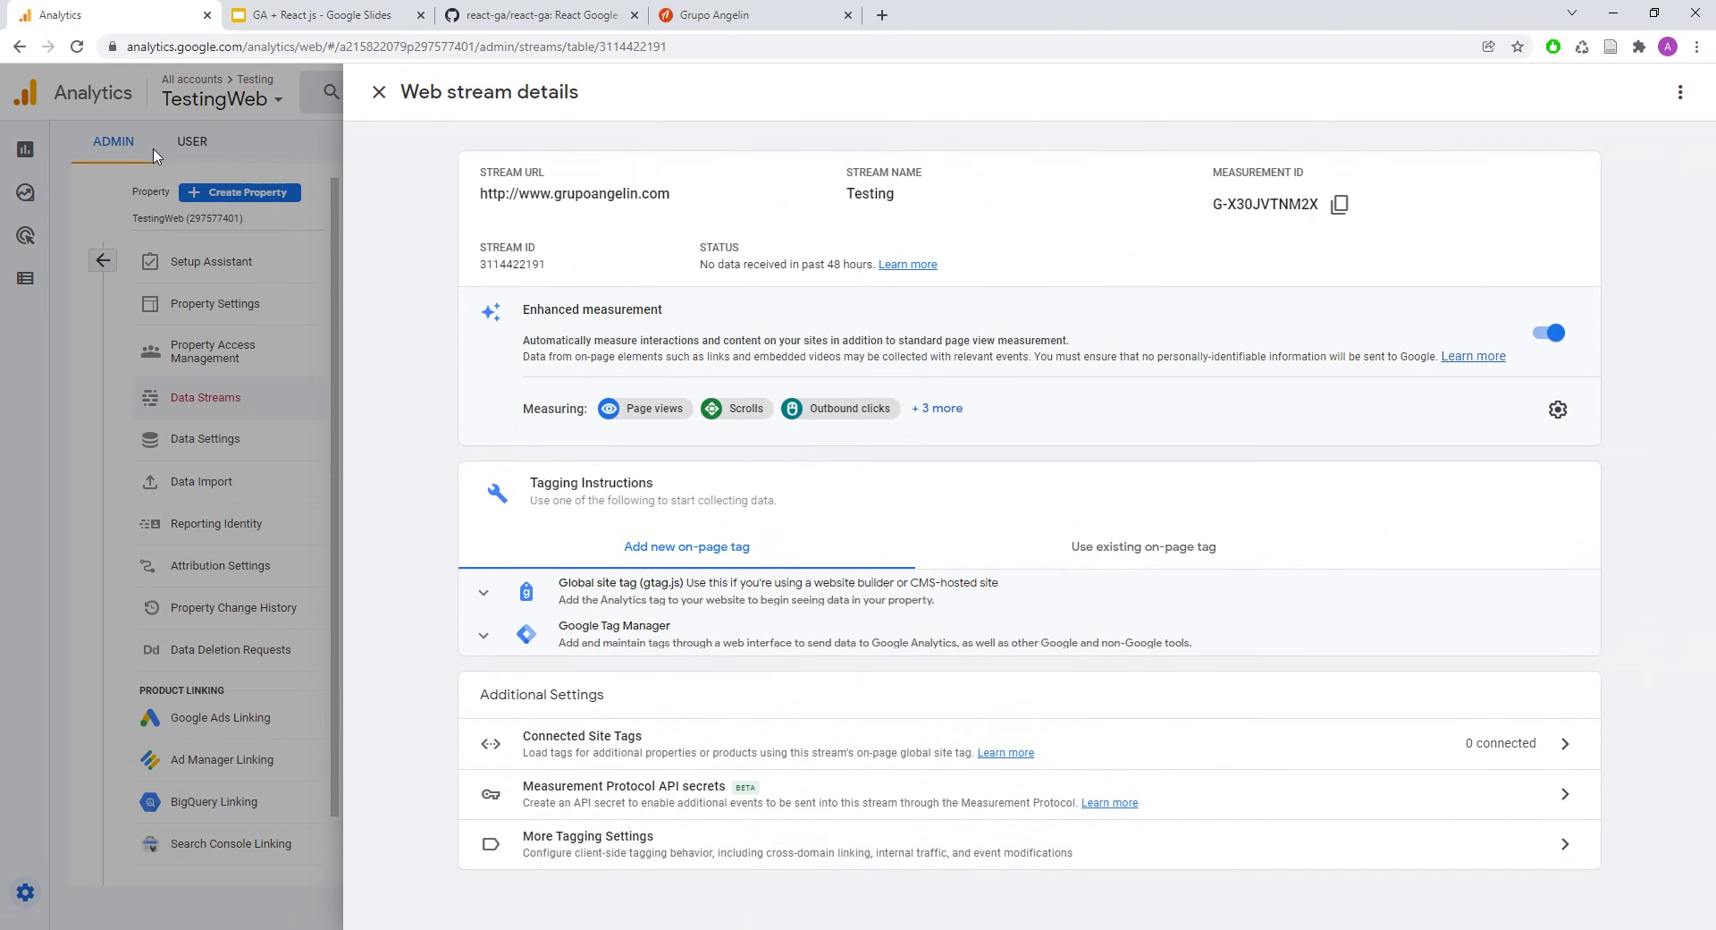
left_click(257, 148)
mouse_move(34, 298)
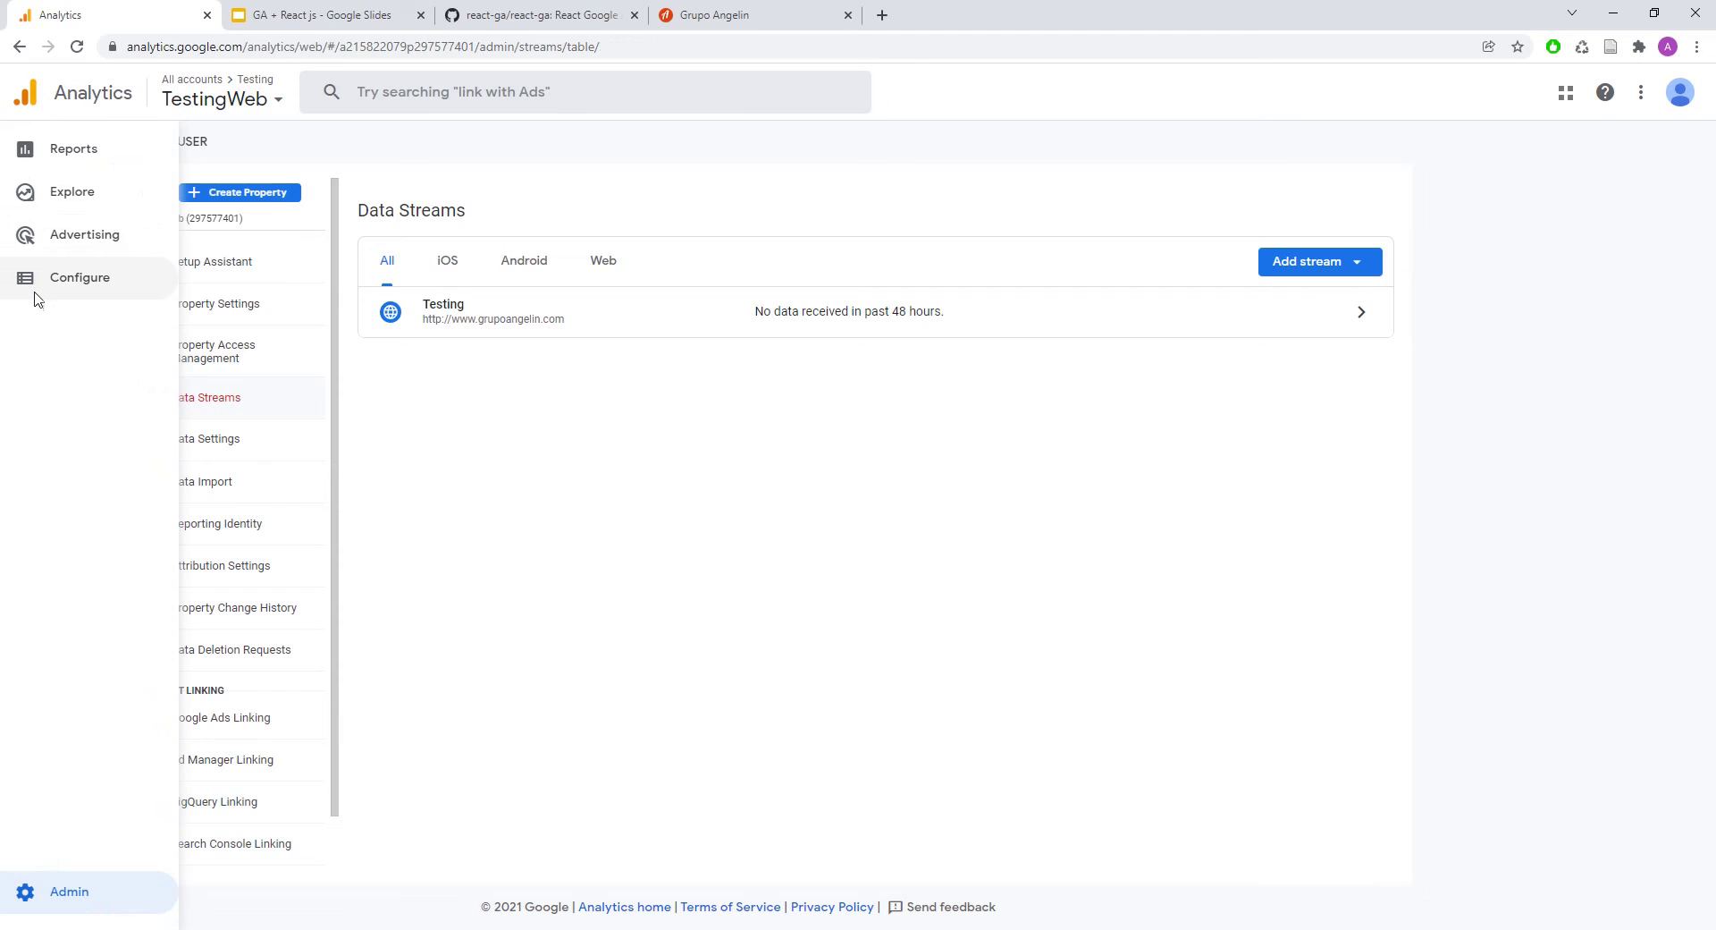
left_click(62, 150)
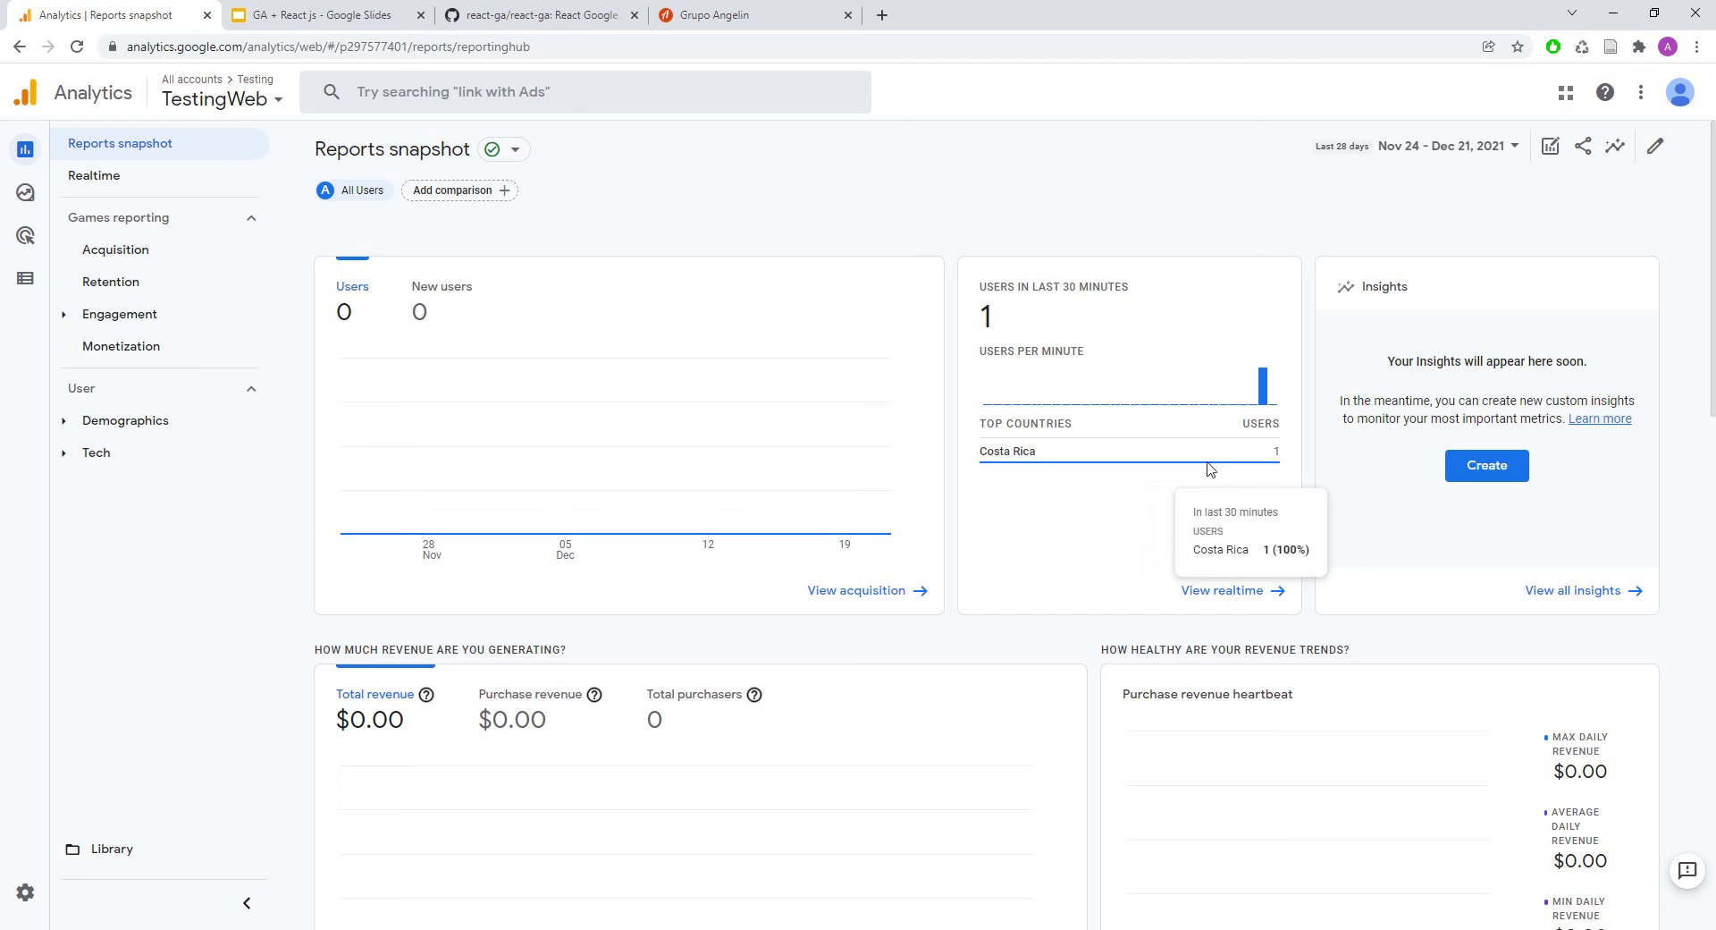
- Open the Realtime overview and examine the views by page title and screen name
left_click(104, 193)
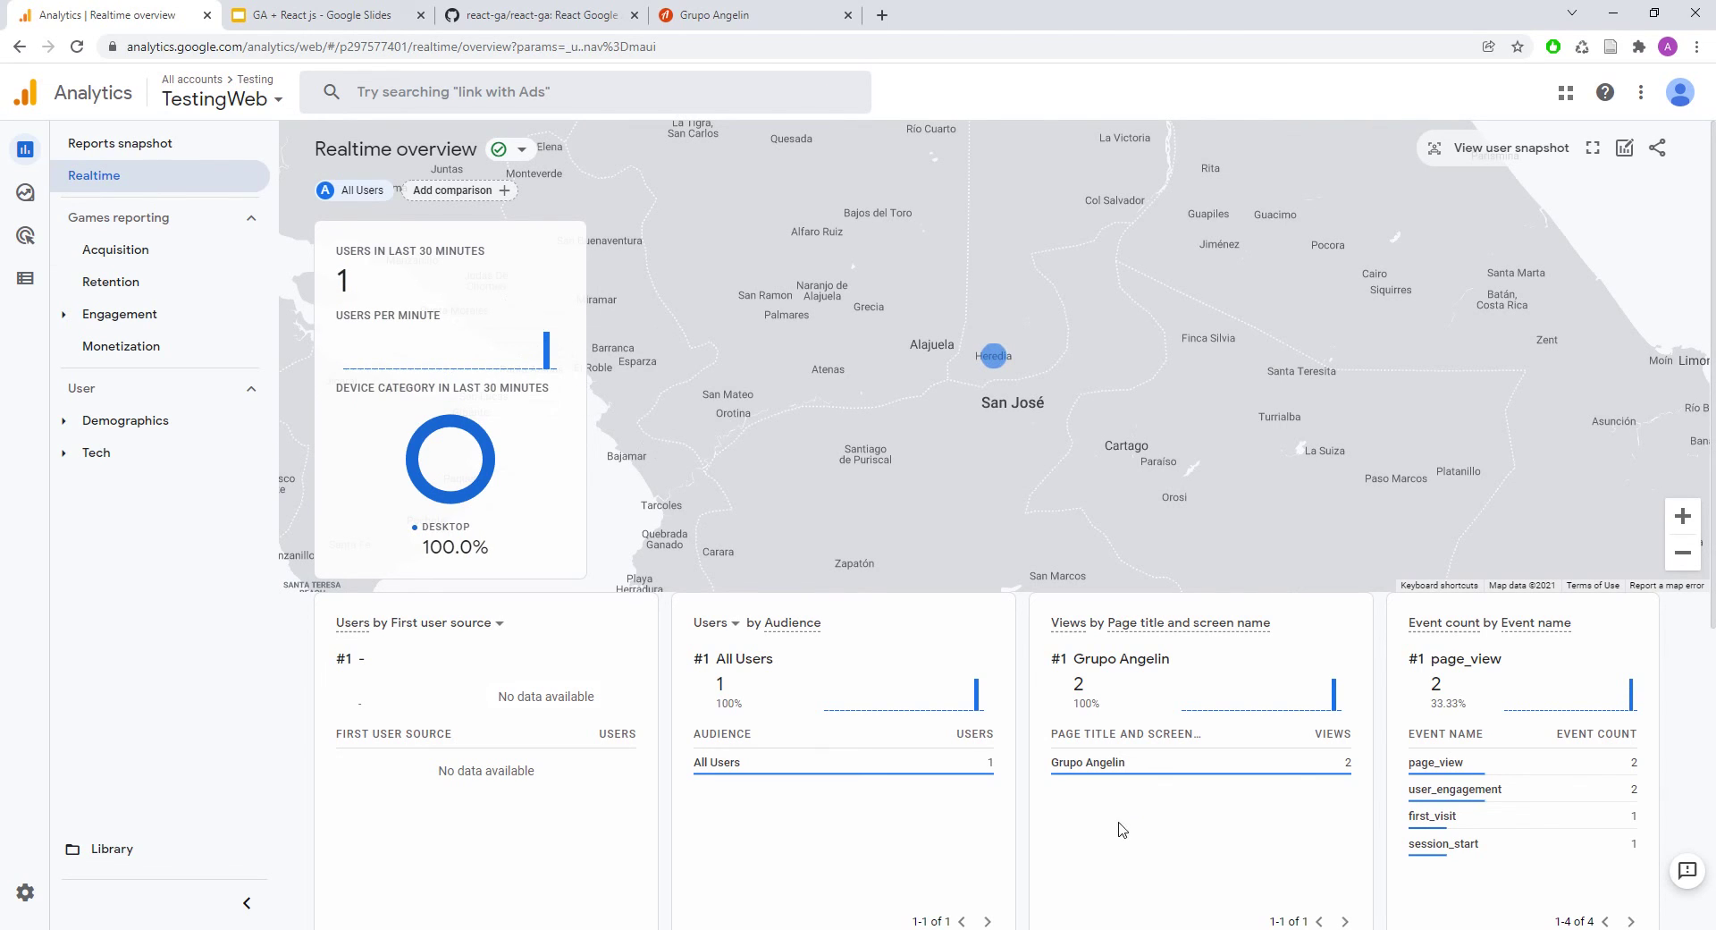
scroll(1162, 804, "down", 1)
mouse_move(1349, 678)
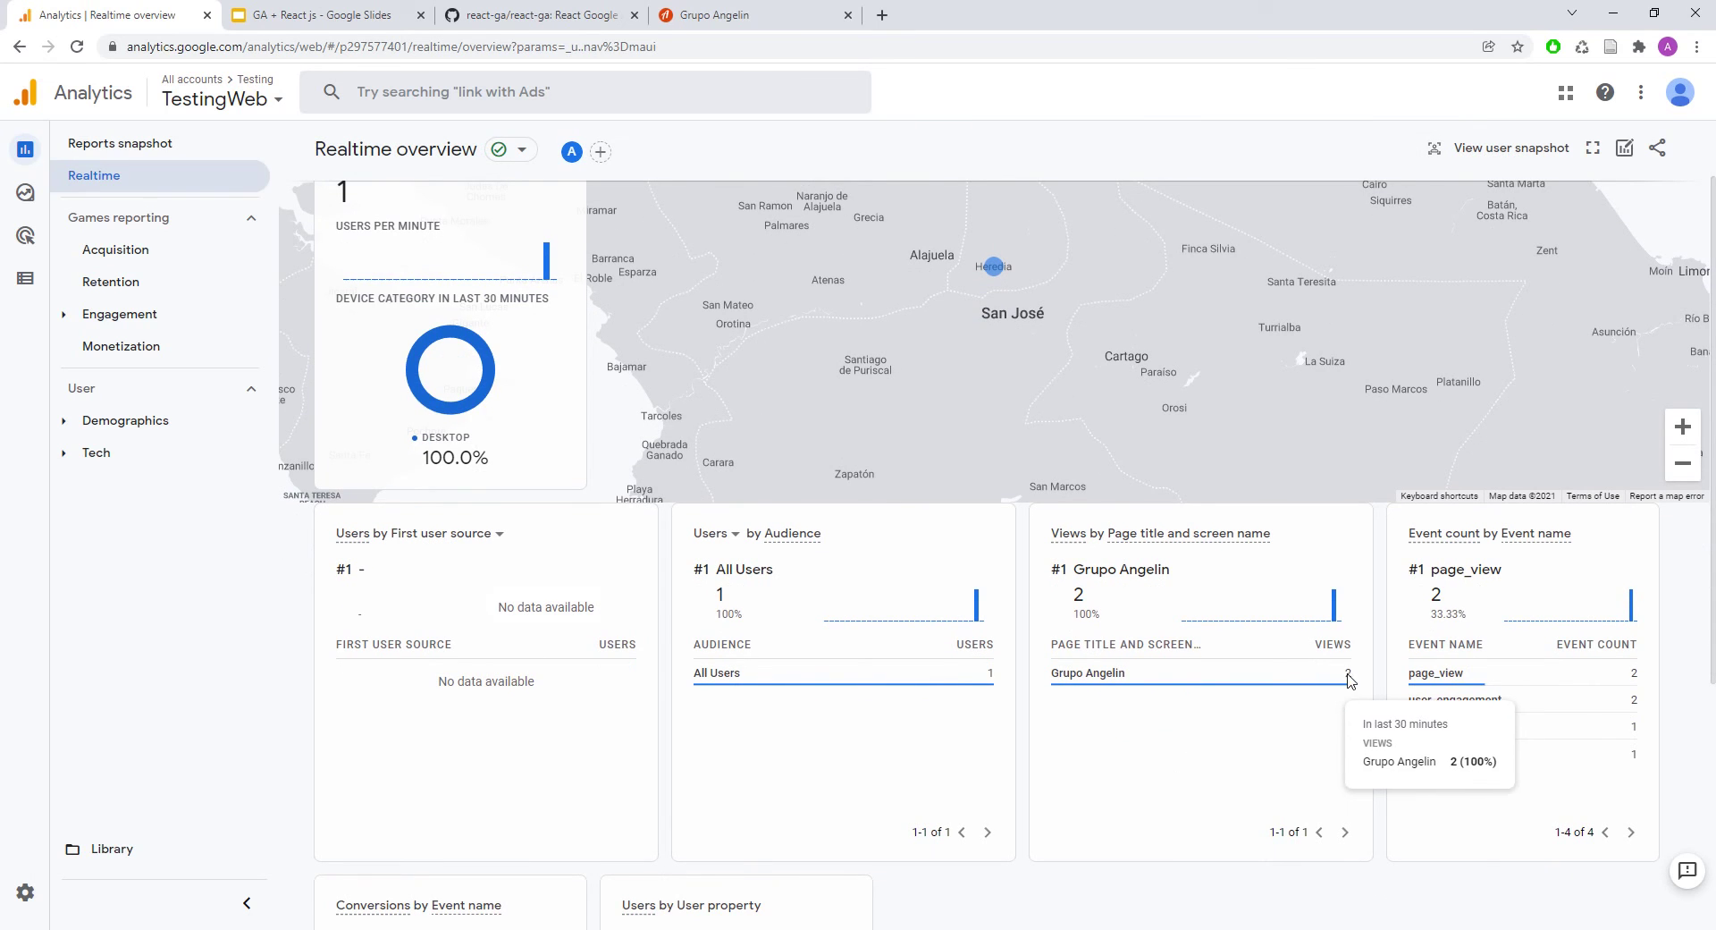
scroll(1251, 657, "up", 1)
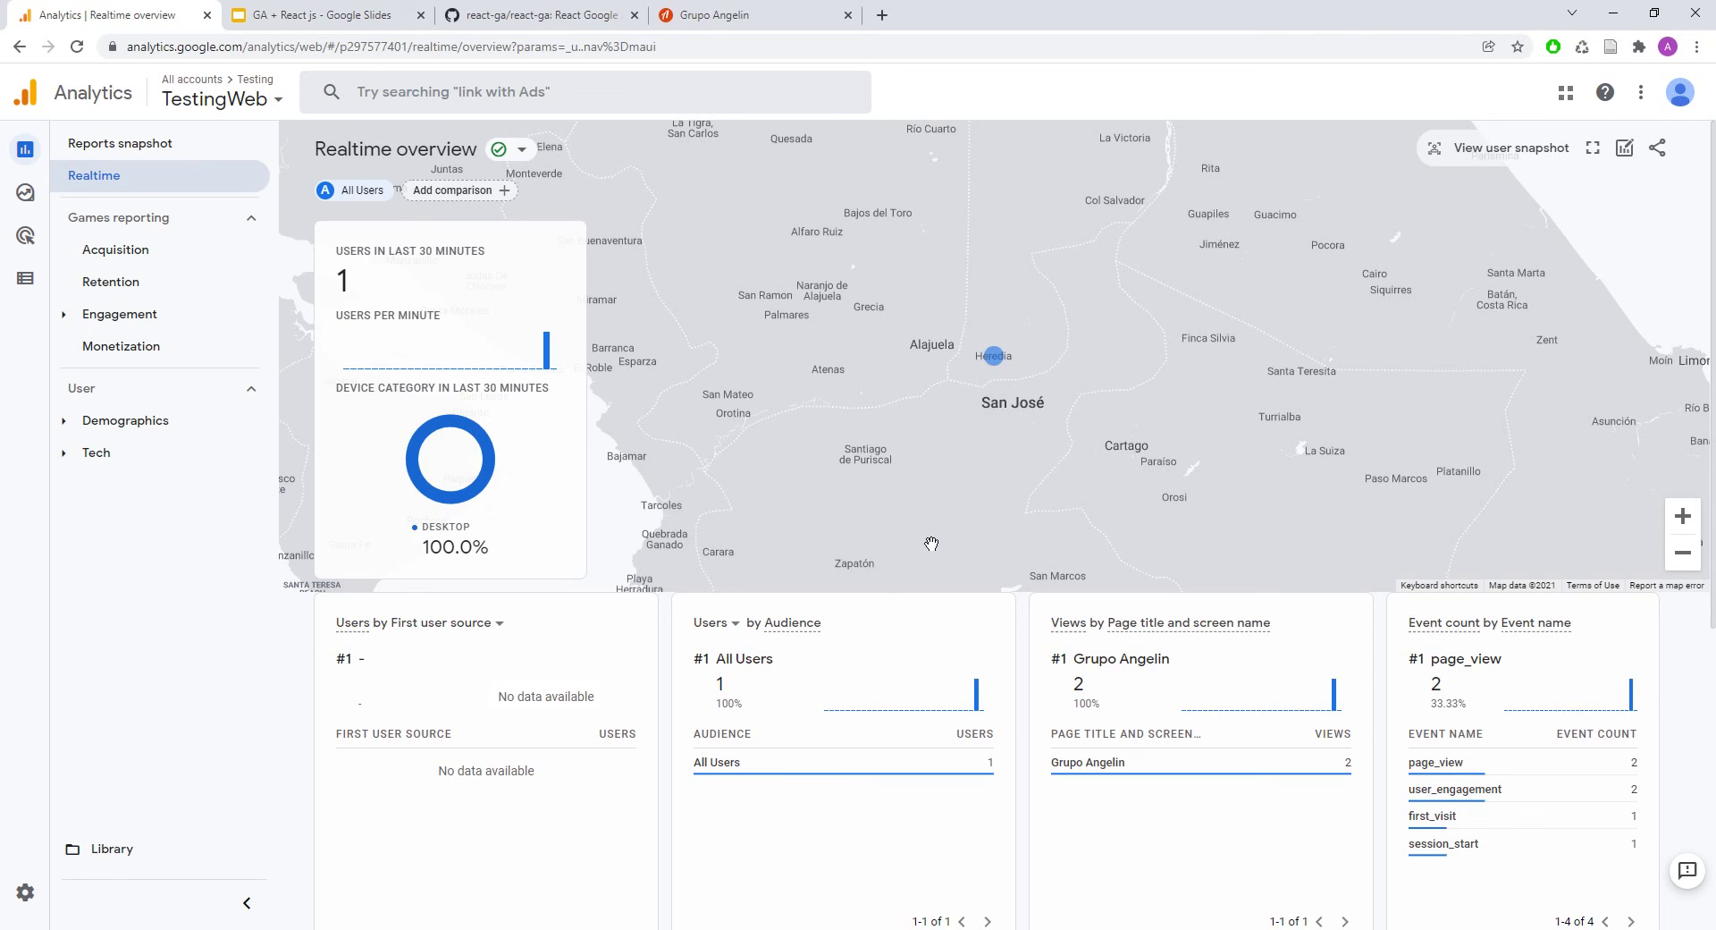
- Read the react-ga README on GitHub, covering installation, ReactGA.initialize and its options, ReactGA.set and ReactGA.pageview
left_click(489, 15)
scroll(514, 500, "down", 6)
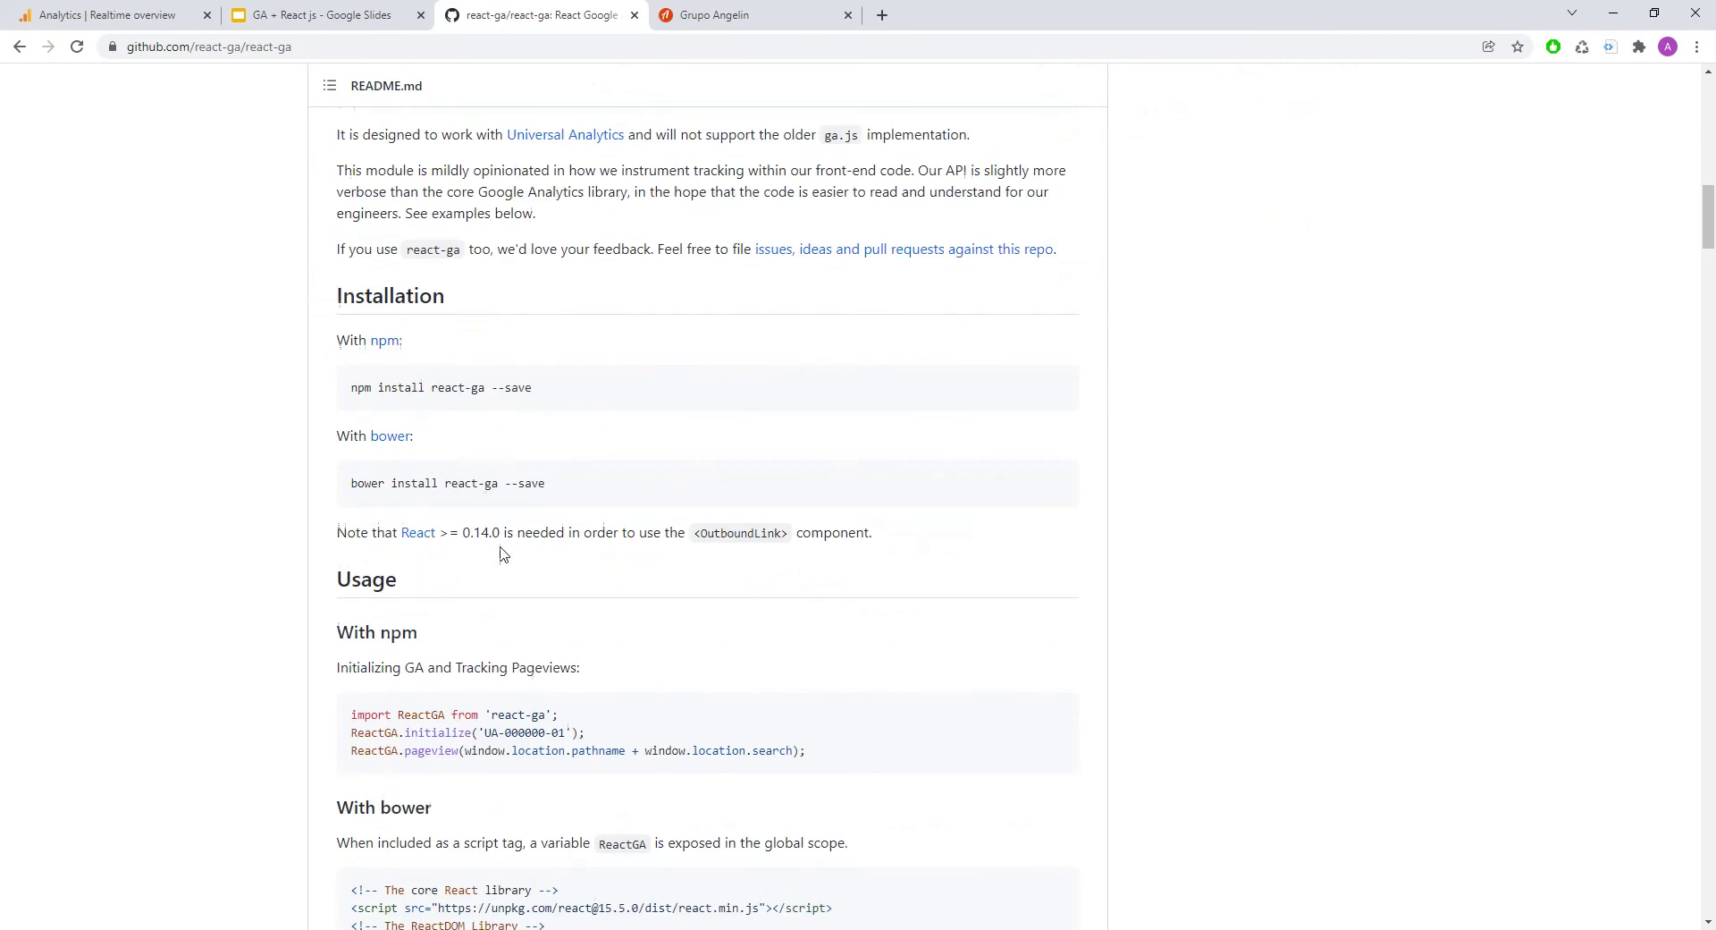
scroll(500, 554, "down", 15)
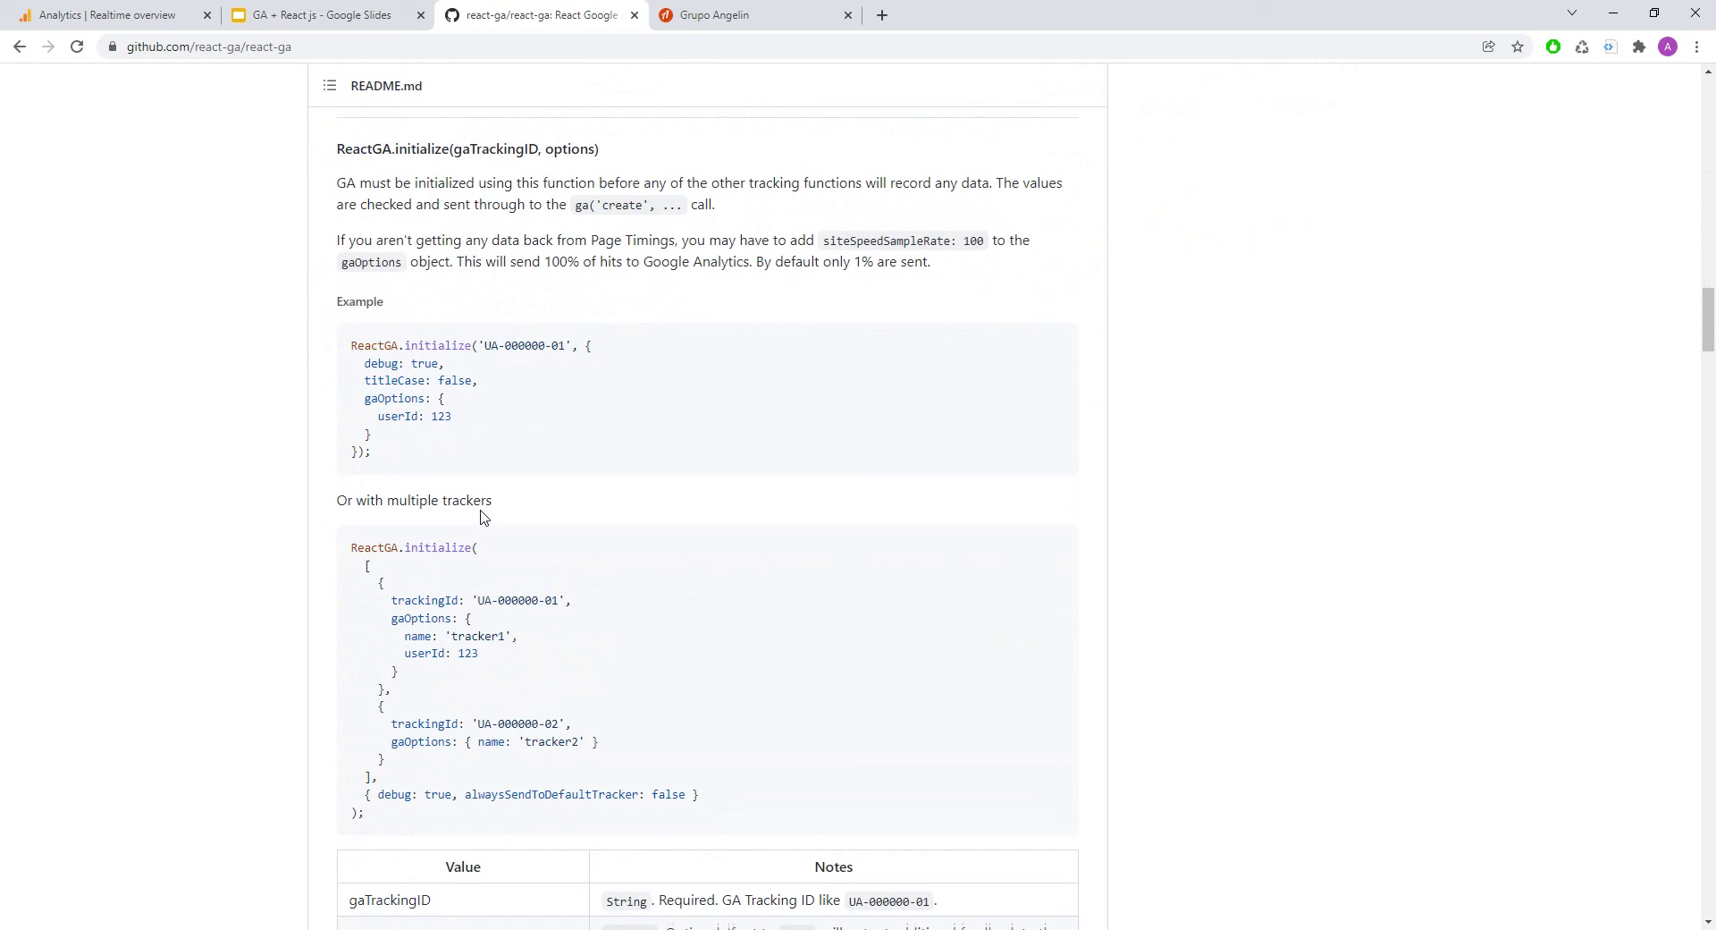
scroll(483, 517, "down", 6)
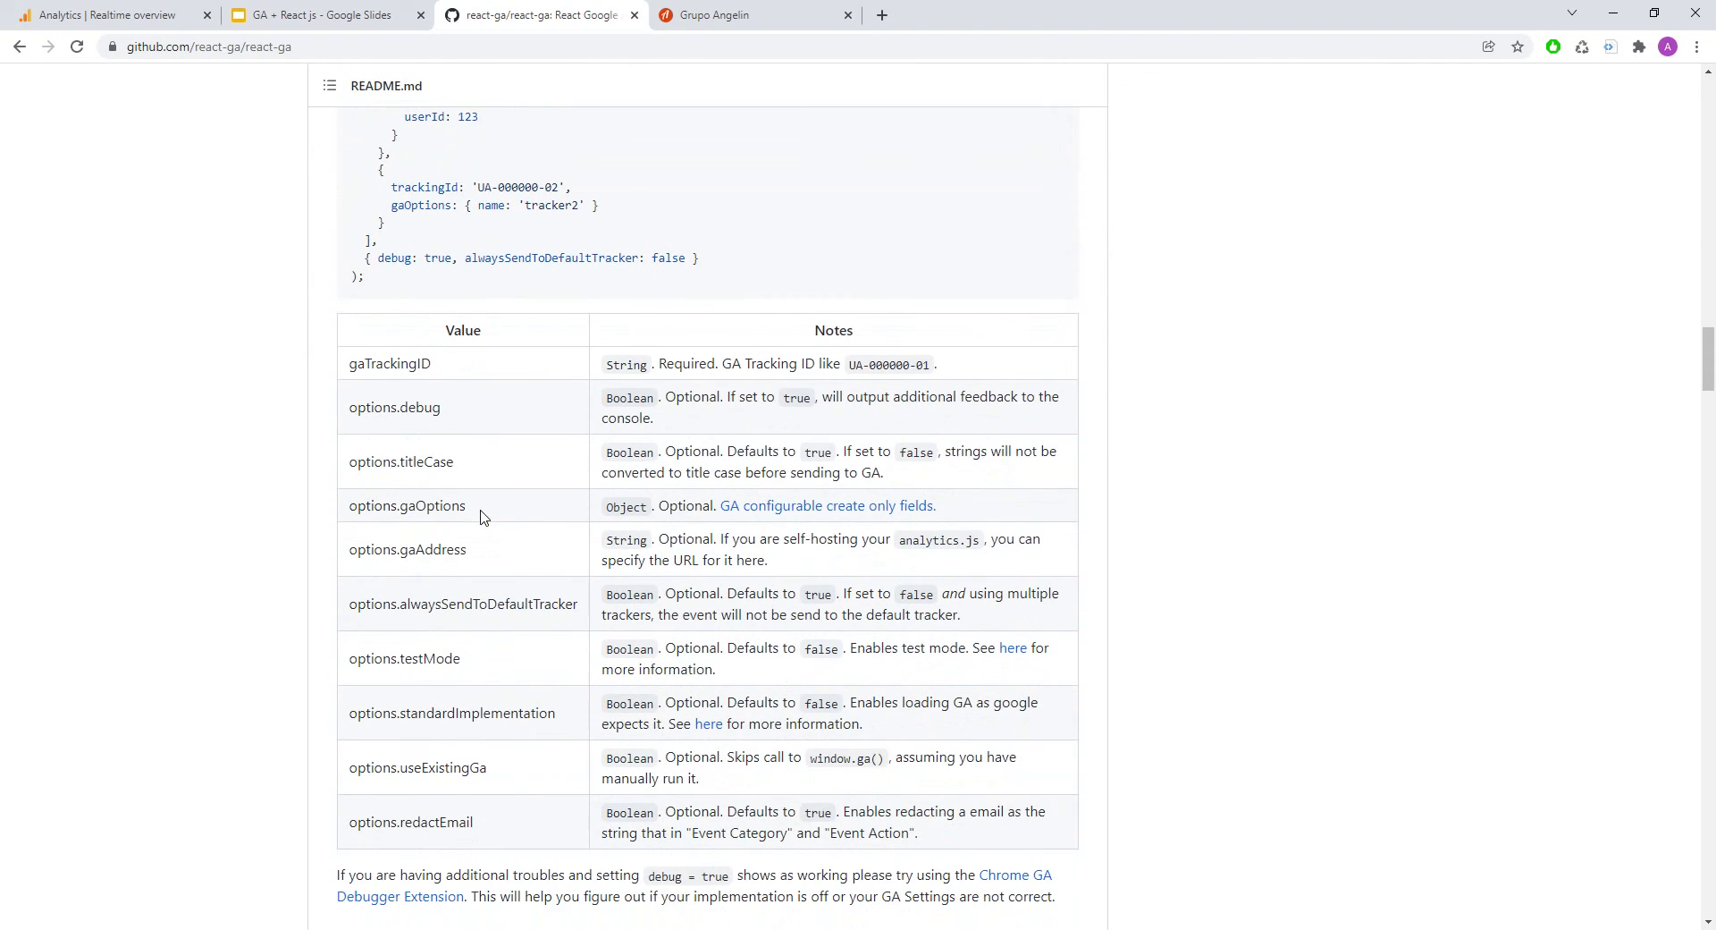
scroll(483, 517, "down", 4)
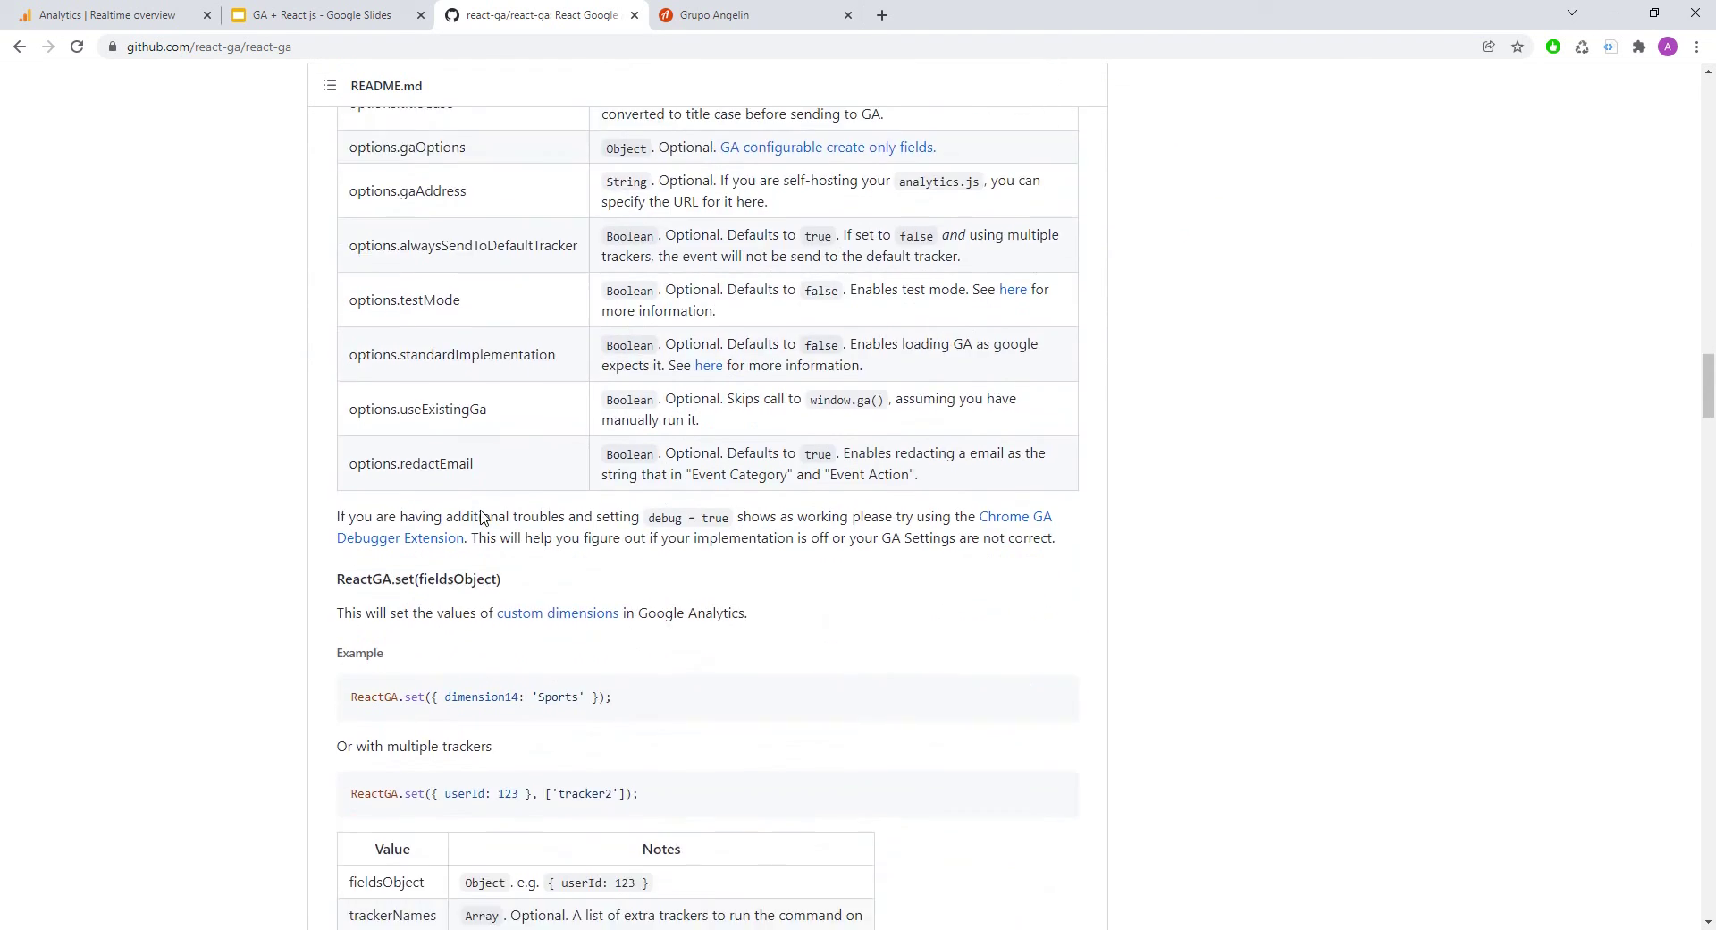
scroll(480, 516, "down", 6)
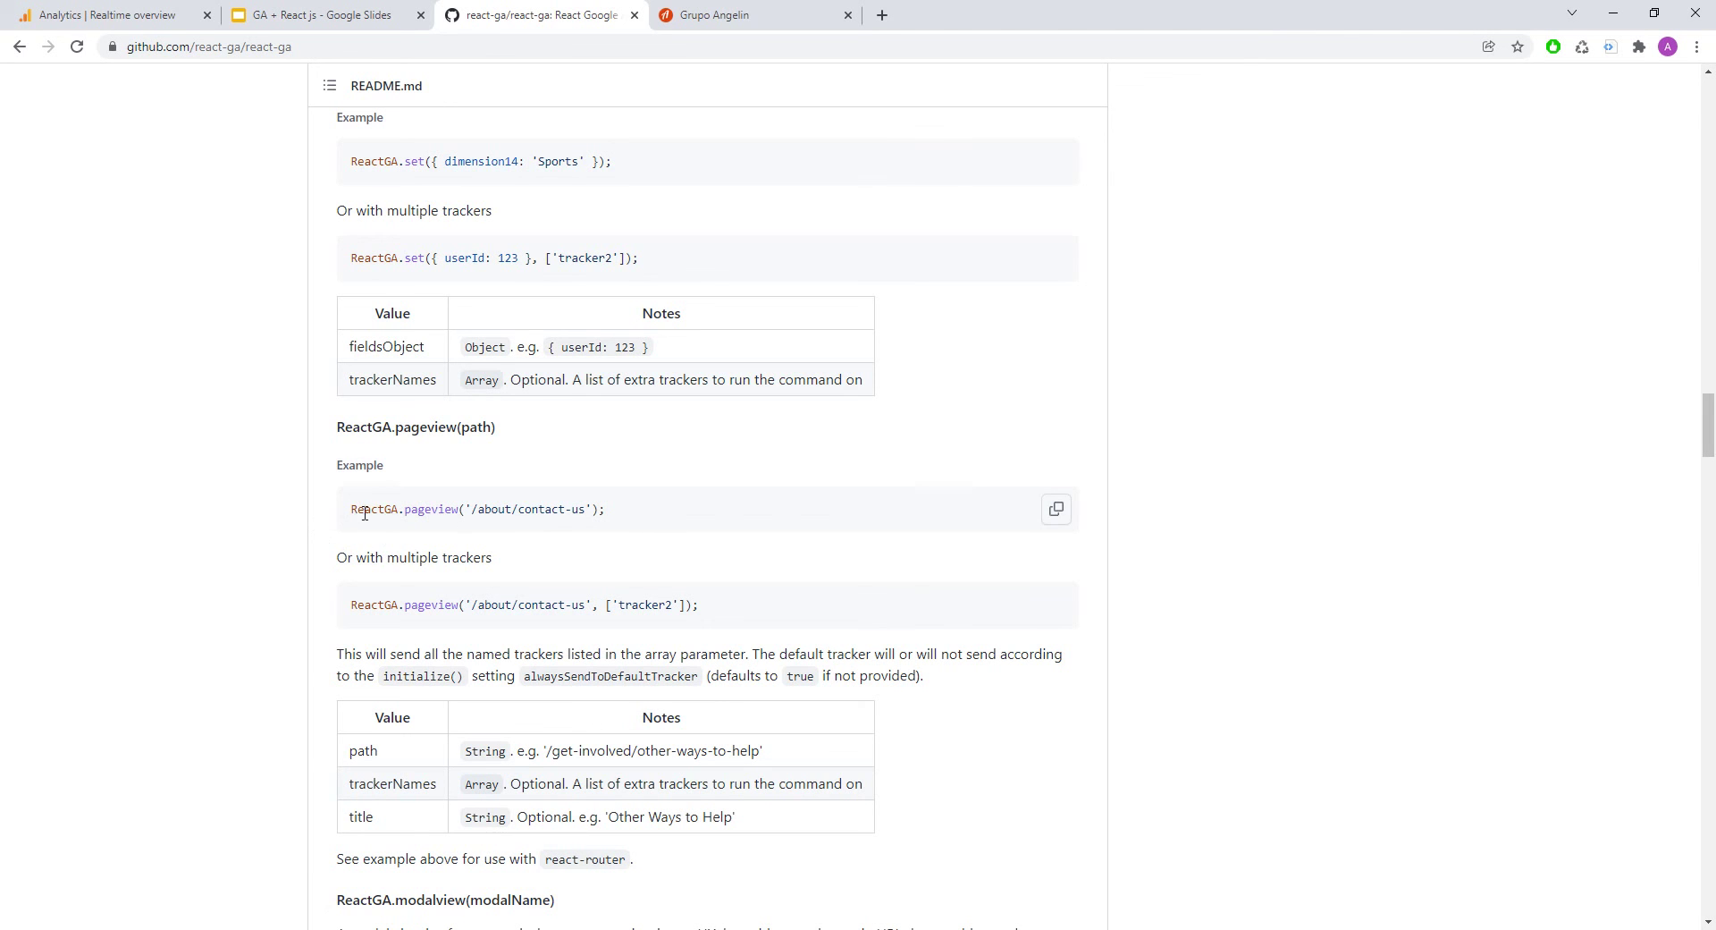
scroll(338, 510, "up", 15)
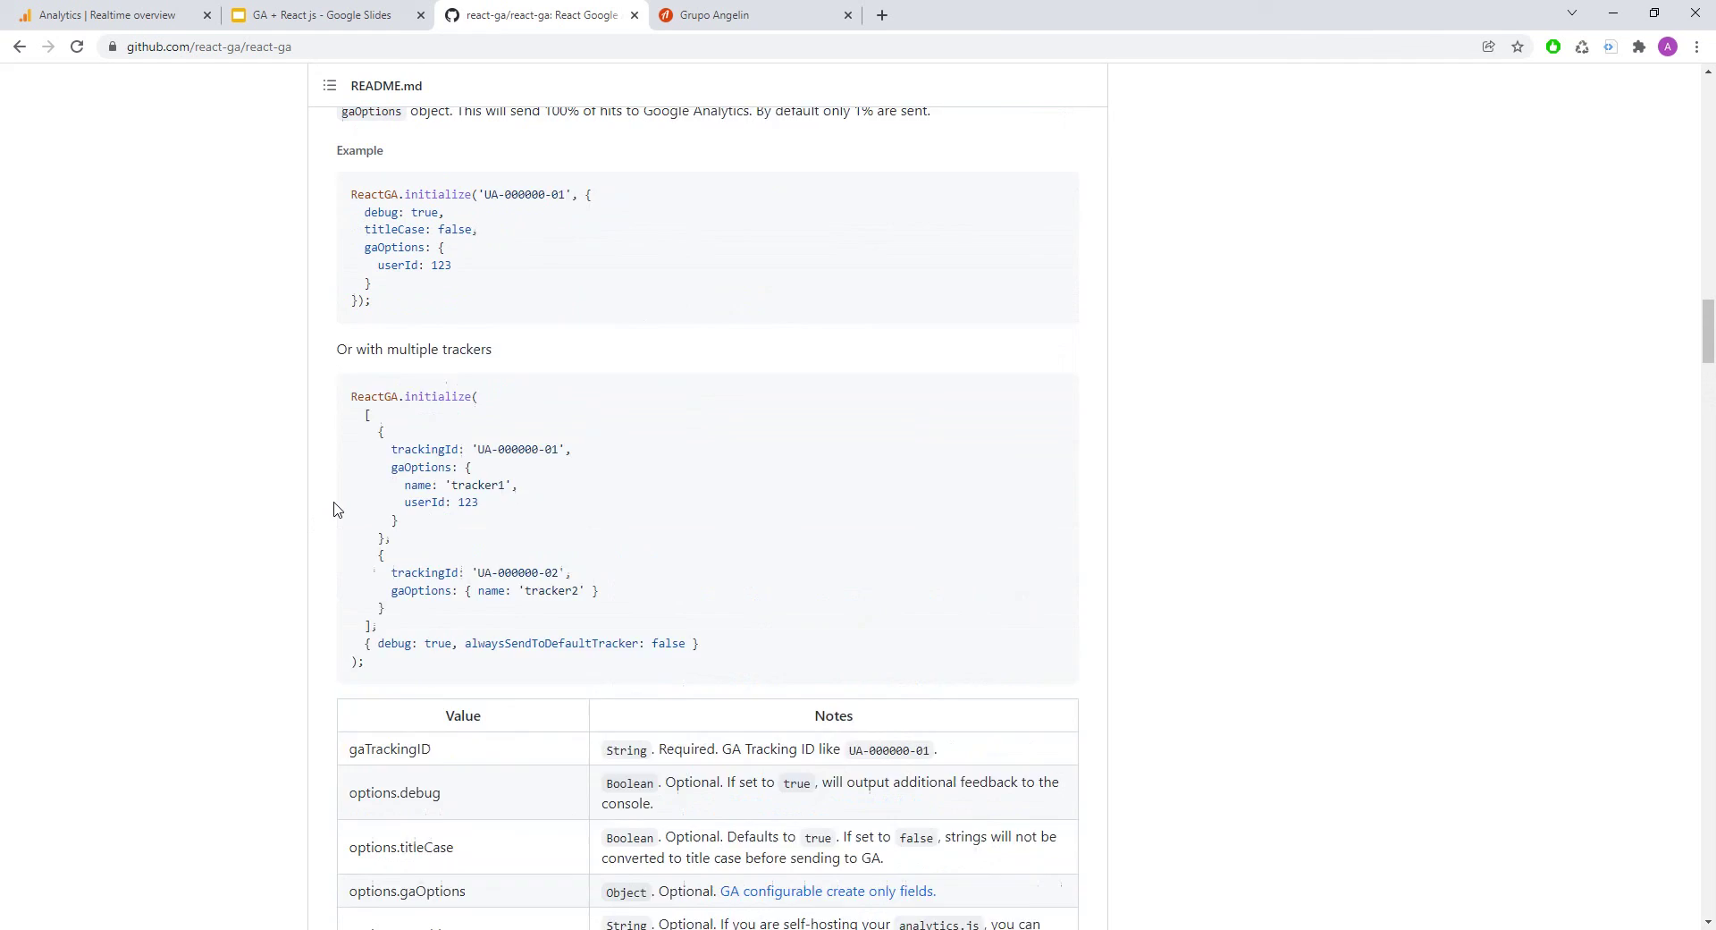
scroll(338, 510, "up", 3)
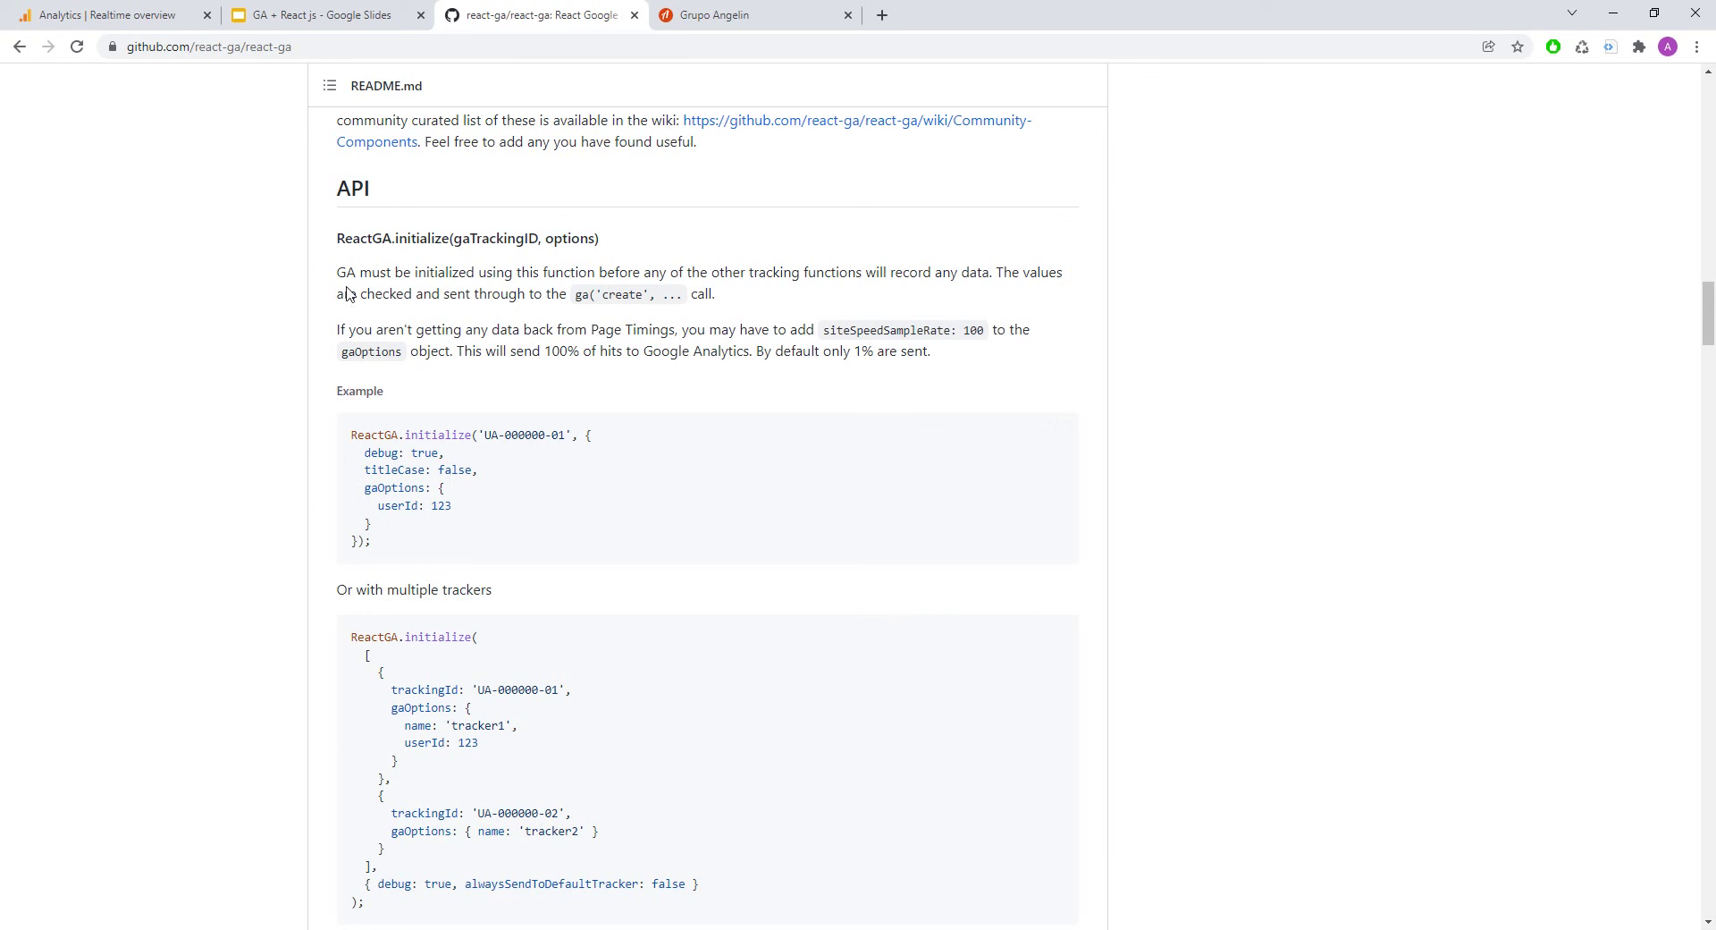
- Return to the Realtime overview in Google Analytics
left_click(166, 17)
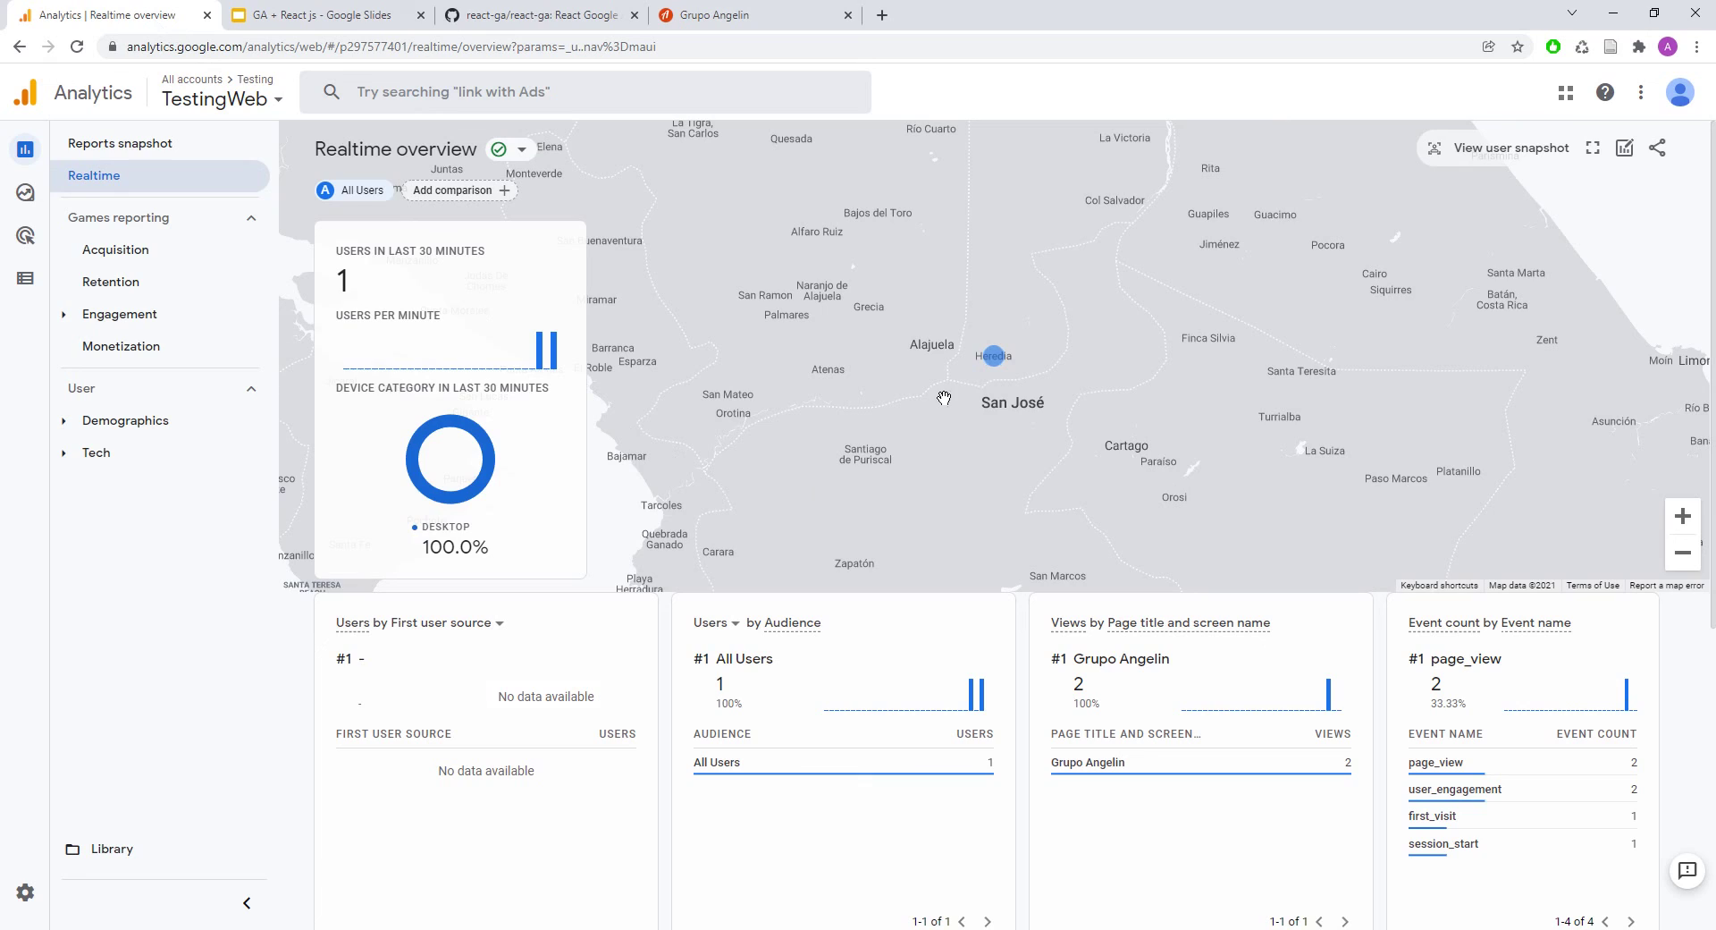